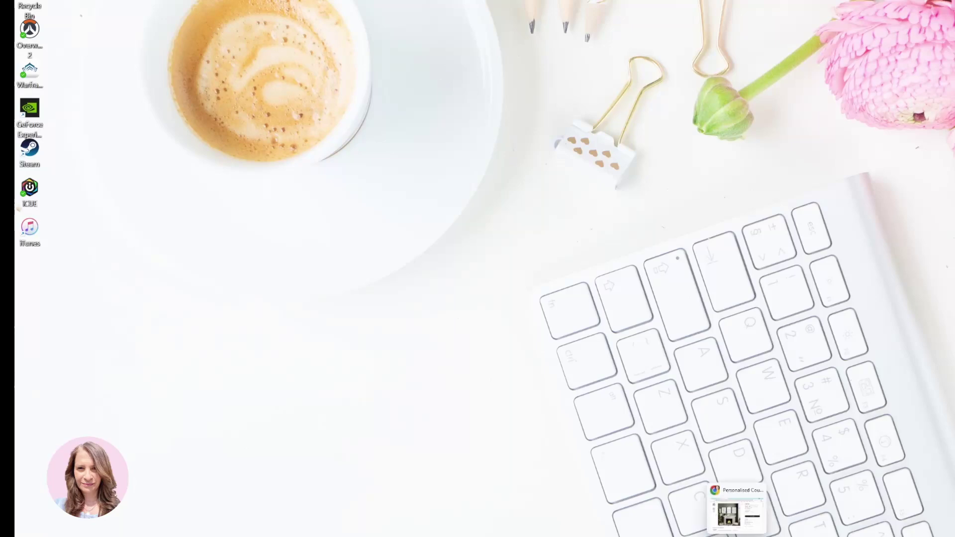
Restore the Etsy listing for the couple-name monogram print set priced CA$14.54.
left_click(741, 530)
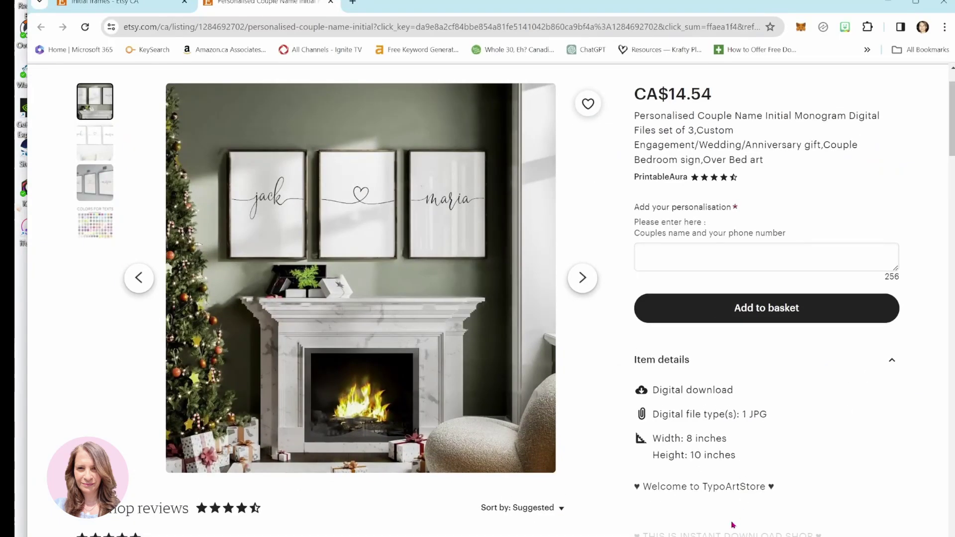
Open 'Initial frames P2' from Downloads to view the three-frame mockup in Photos.
key("super+e")
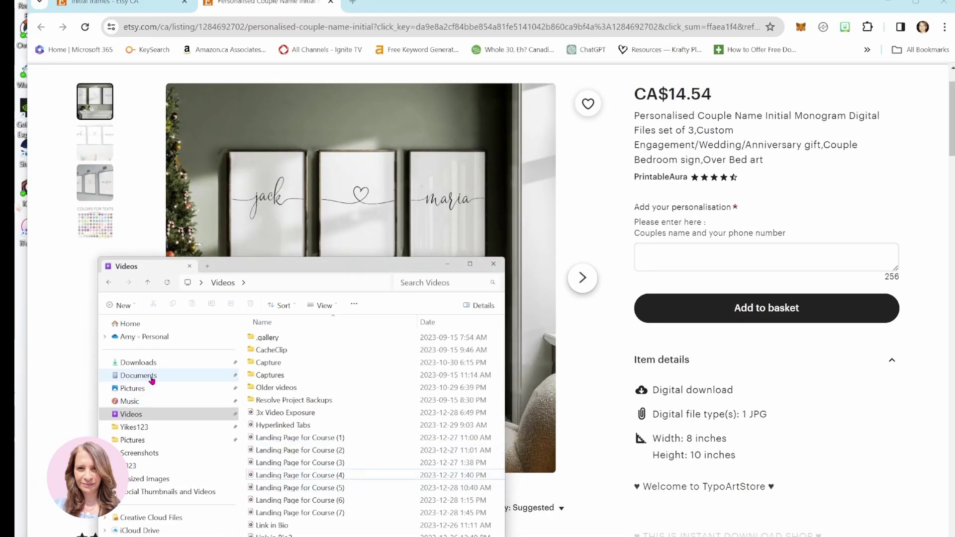
left_click(138, 365)
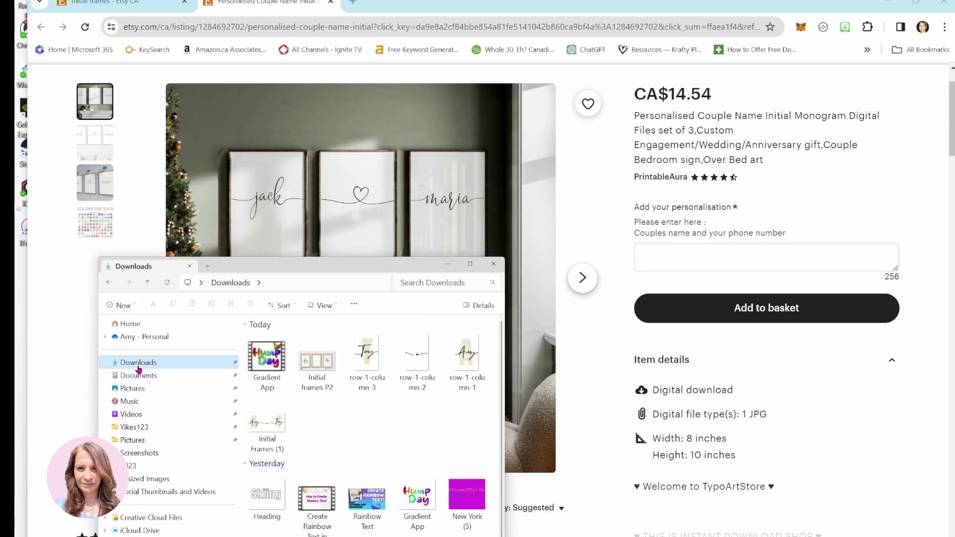
double_click(319, 366)
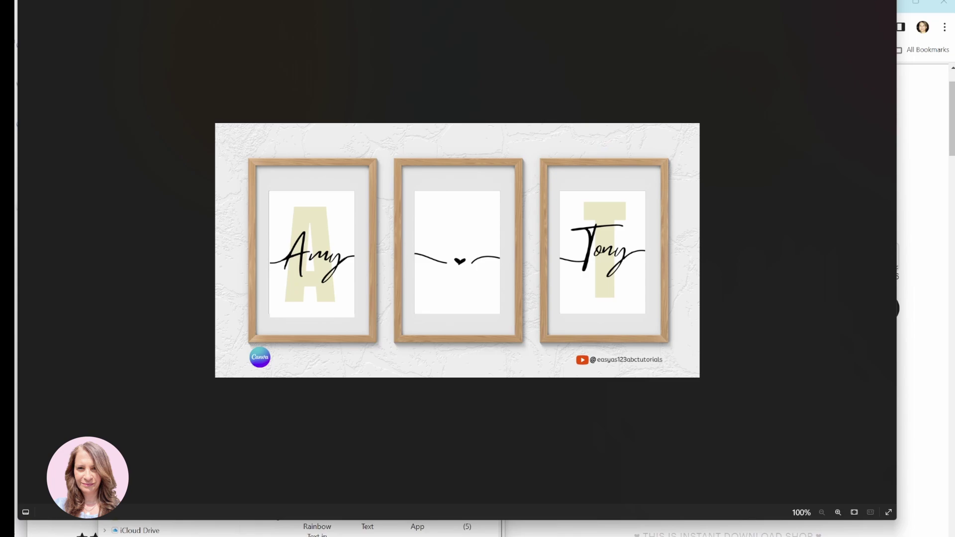
Close the mockup viewer and briefly enlarge the Etsy listing's main product photo.
left_click(944, 2)
left_click(536, 203)
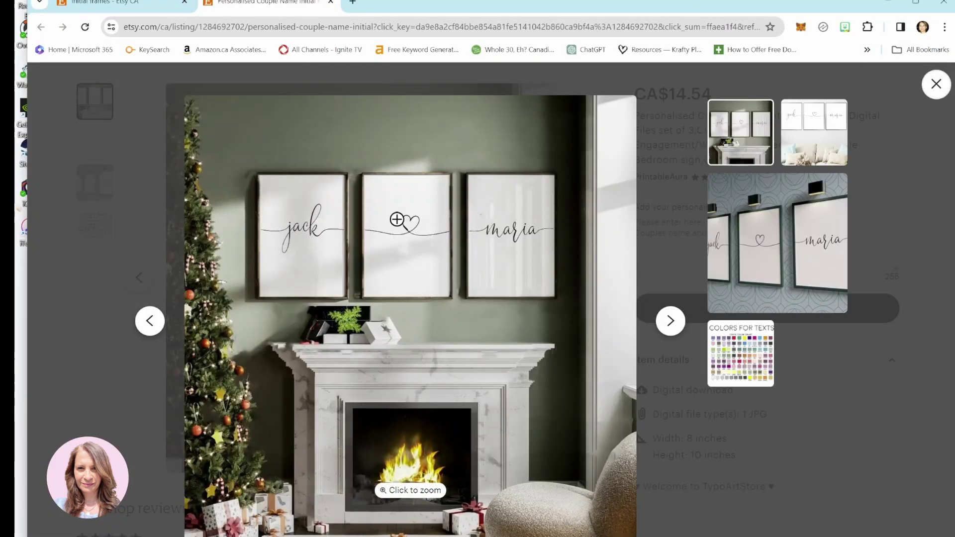
left_click(936, 84)
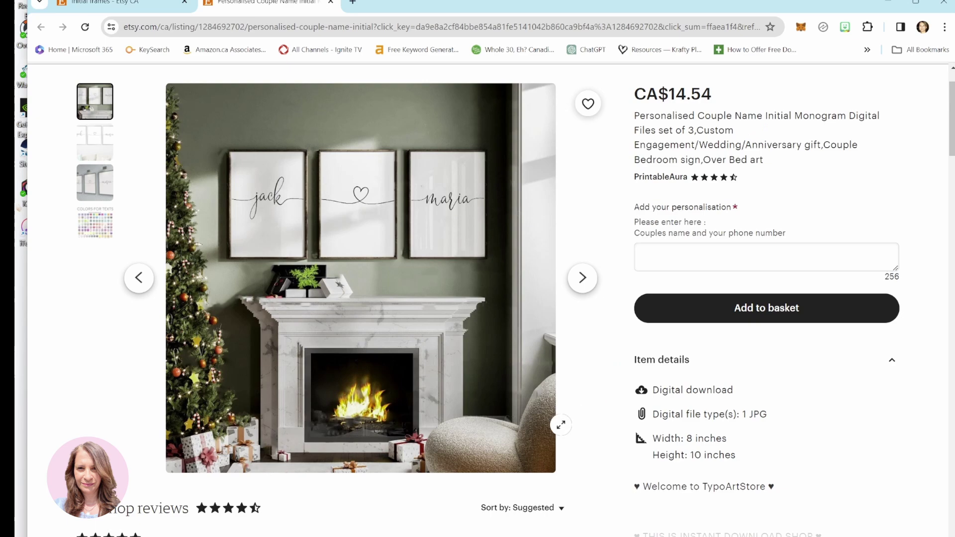
Minimize the browser and restore the Canva window showing the 'What will you design today?' home page.
left_click(881, 6)
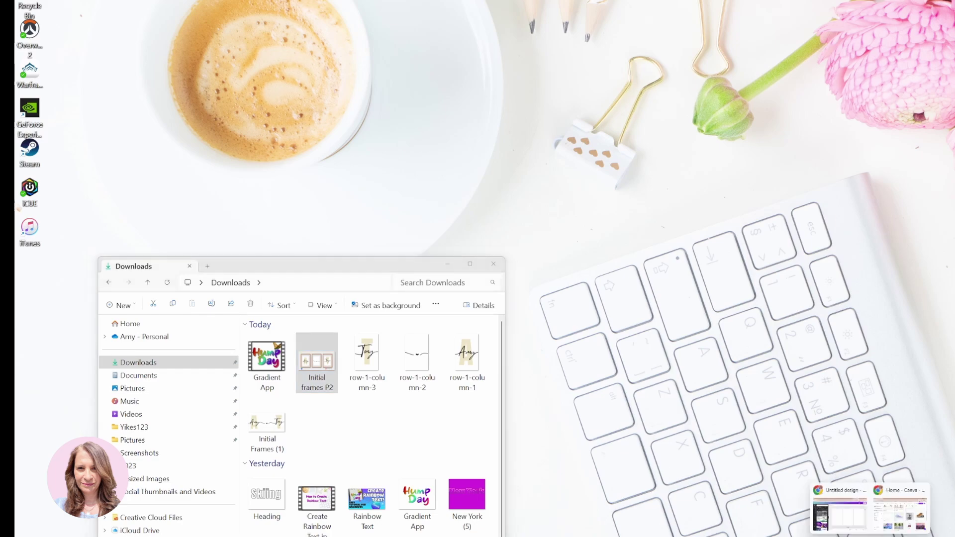
left_click(858, 523)
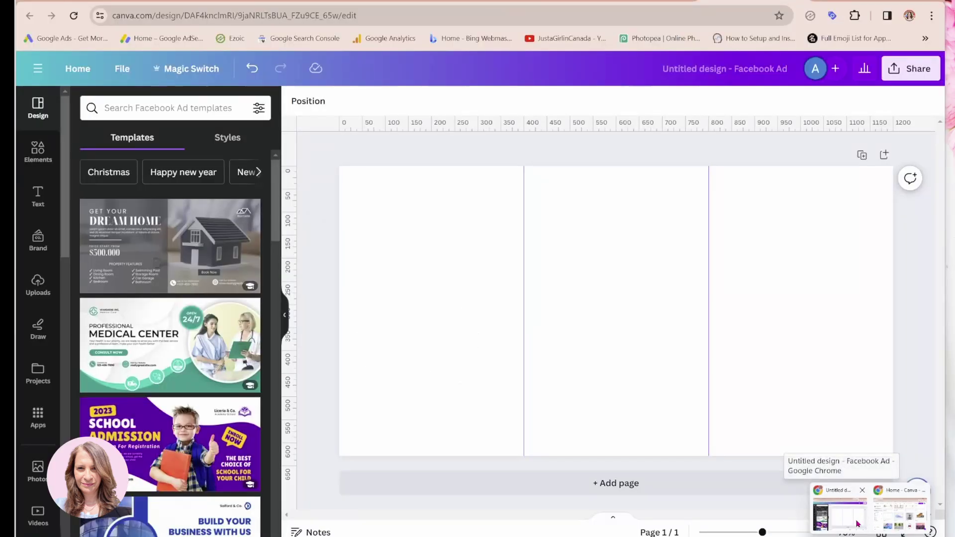
left_click(859, 523)
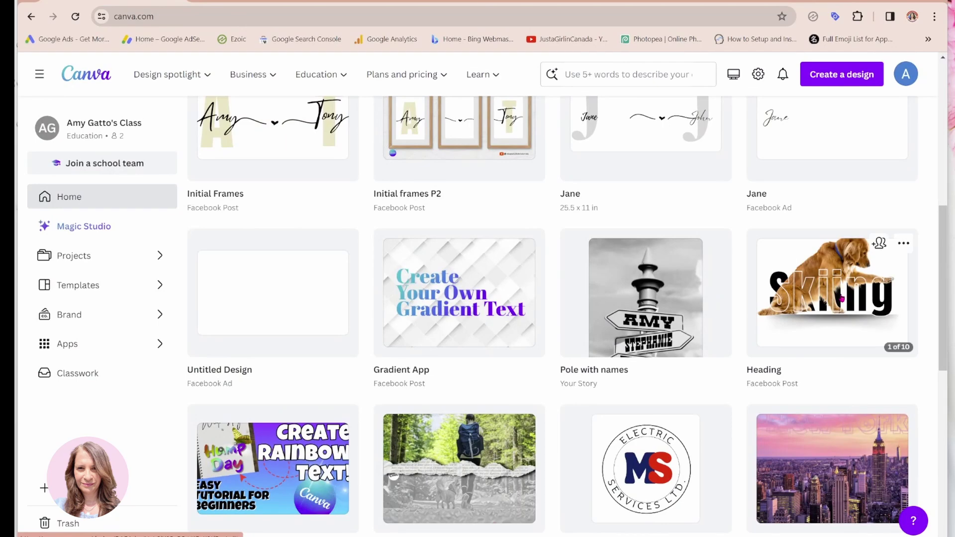
scroll(669, 268, "up", 6)
scroll(669, 268, "up", 2)
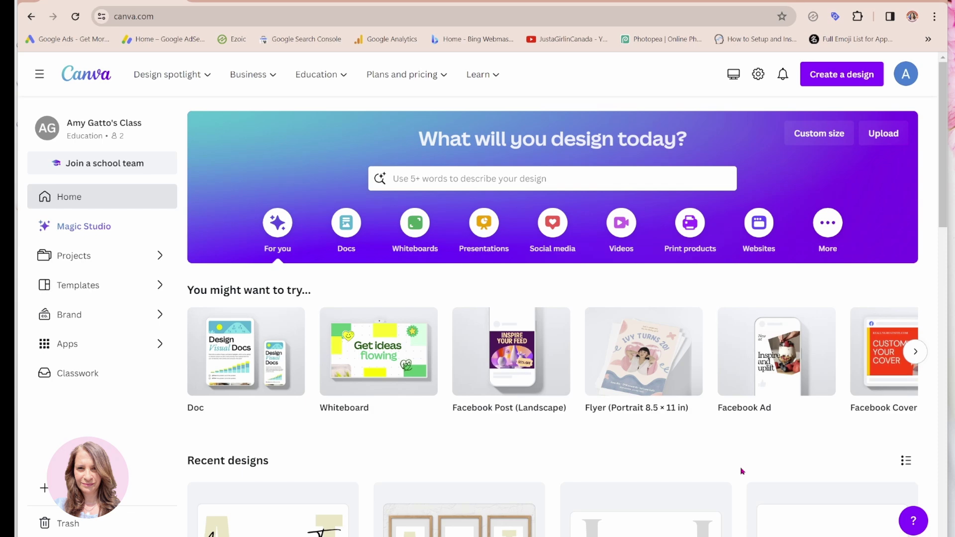
Create a custom-size blank design 25.5 in wide by 14 in high.
left_click(818, 75)
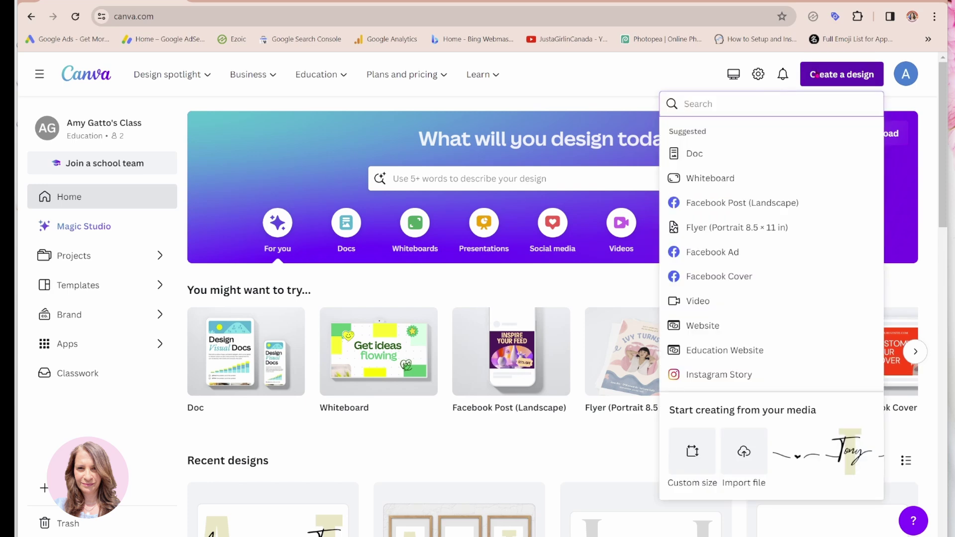
left_click(693, 448)
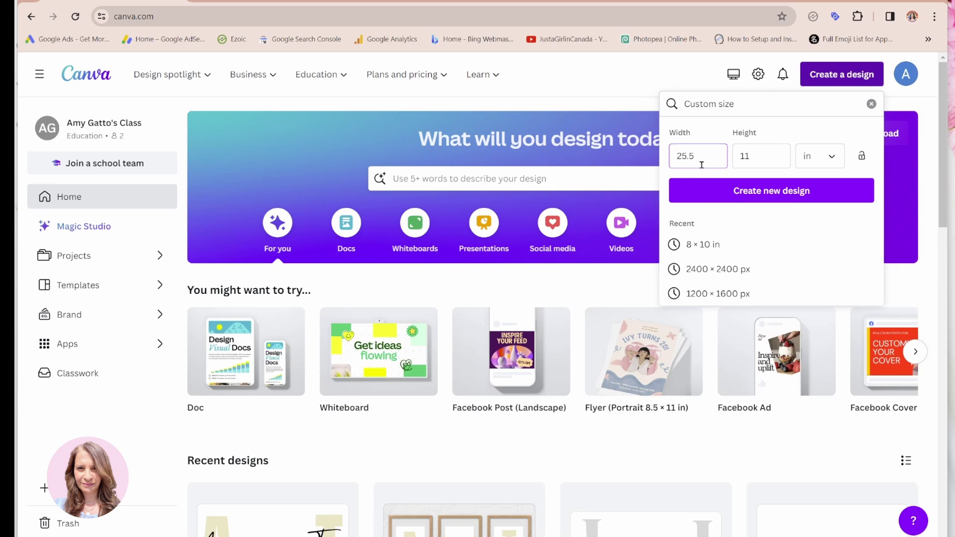
left_click(769, 156)
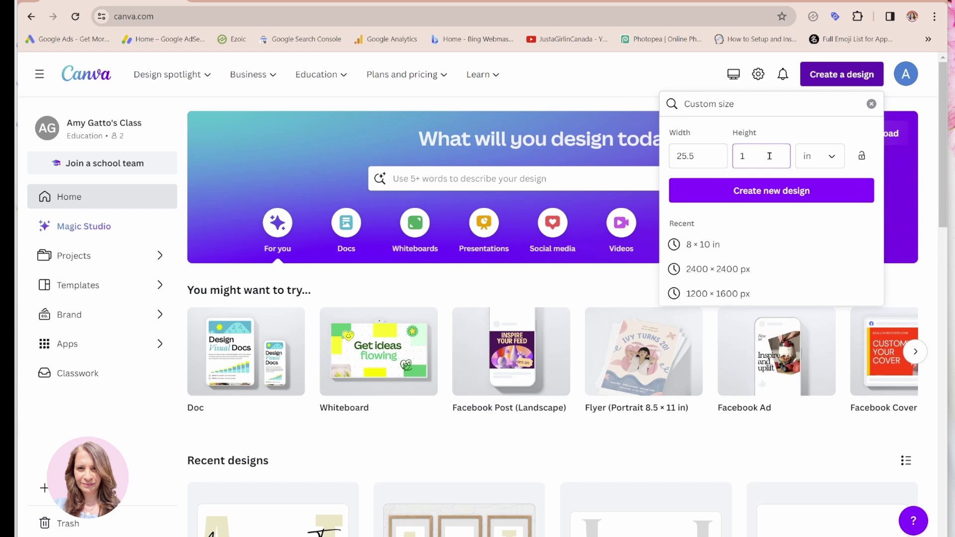
key("BackSpace")
type("4")
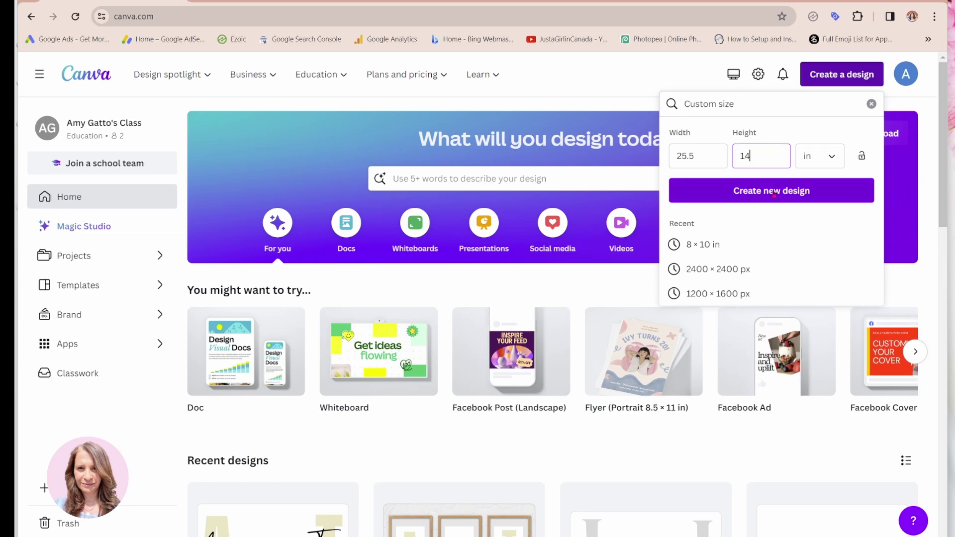
left_click(774, 194)
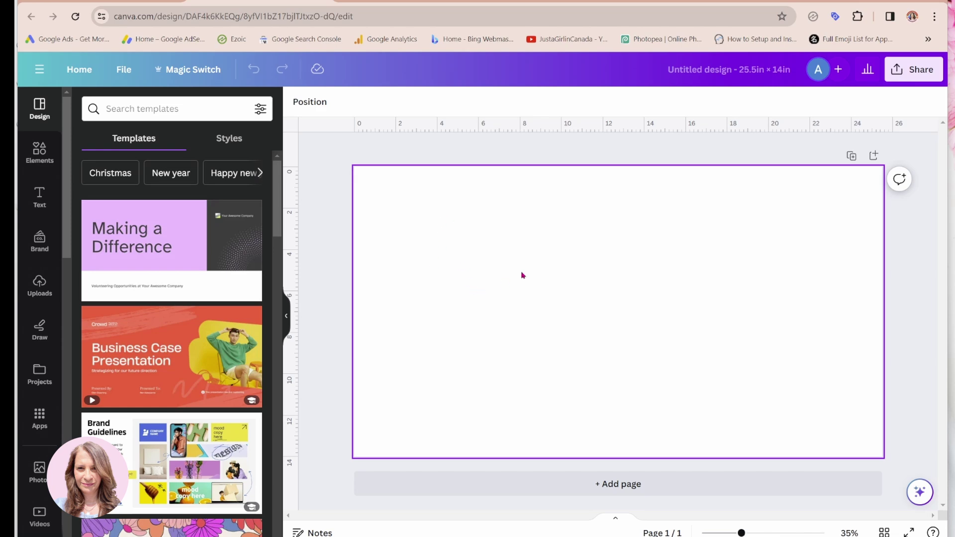
Add custom column guides to the page with 3 columns and a gap of 0.
left_click(130, 74)
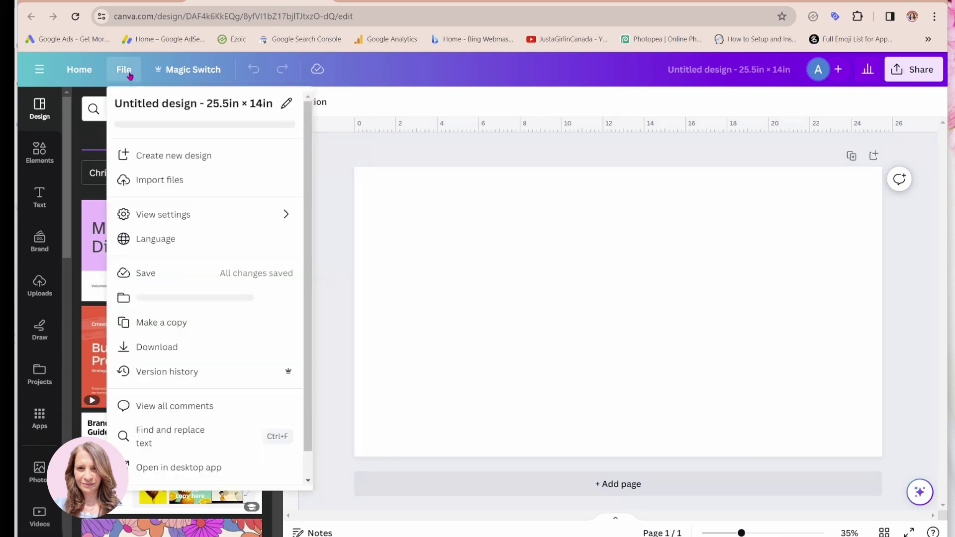
mouse_move(166, 214)
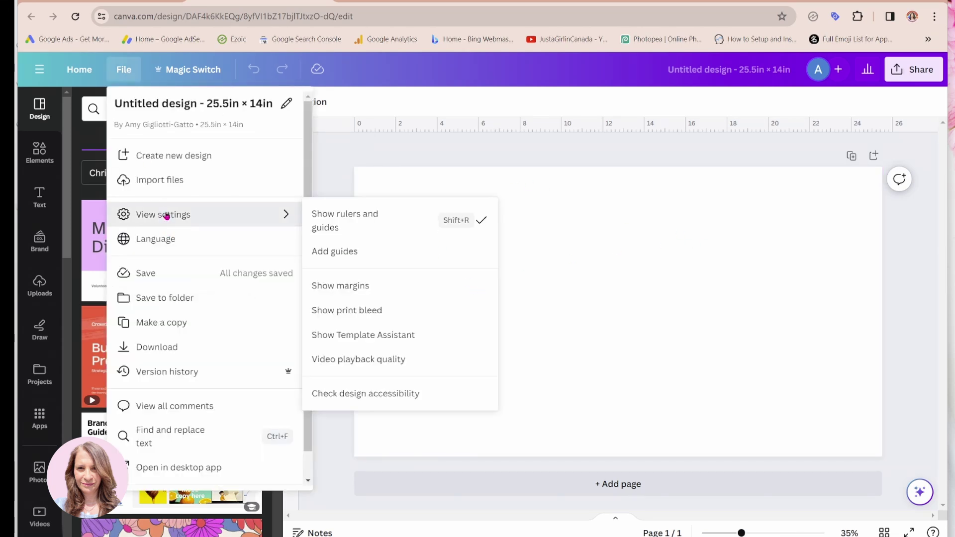
left_click(345, 253)
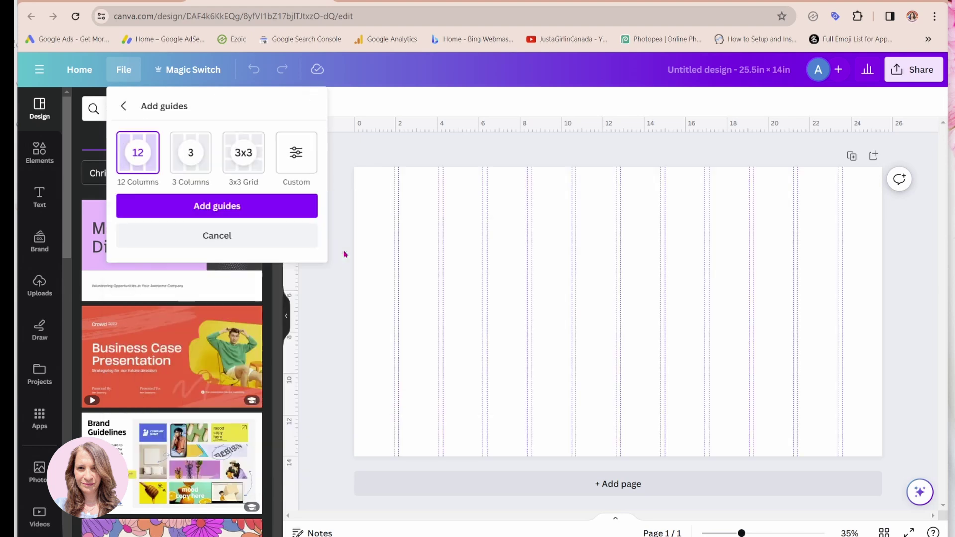
left_click(294, 156)
left_click(123, 224)
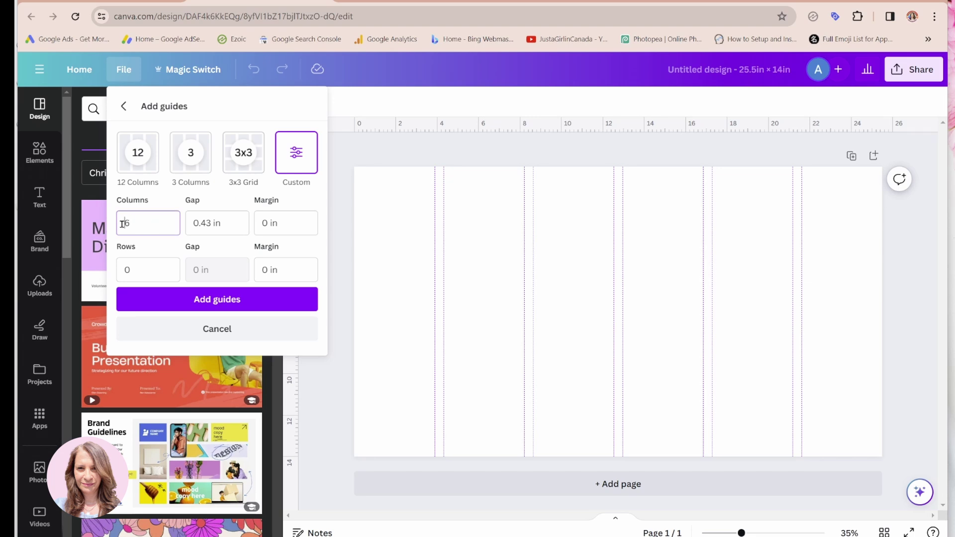
key("BackSpace")
type("3")
left_click(185, 224)
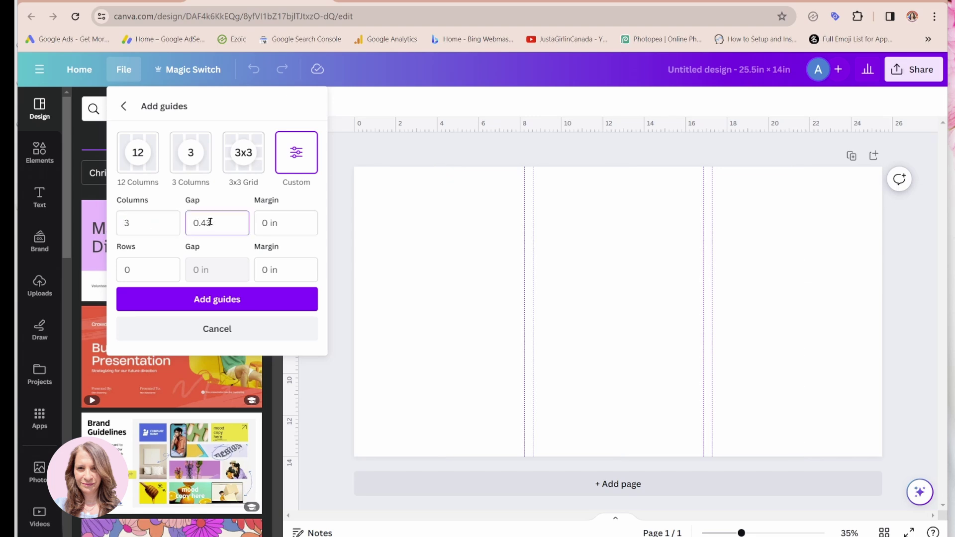
key("BackSpace")
key("BackSpace")
type("0")
left_click(222, 301)
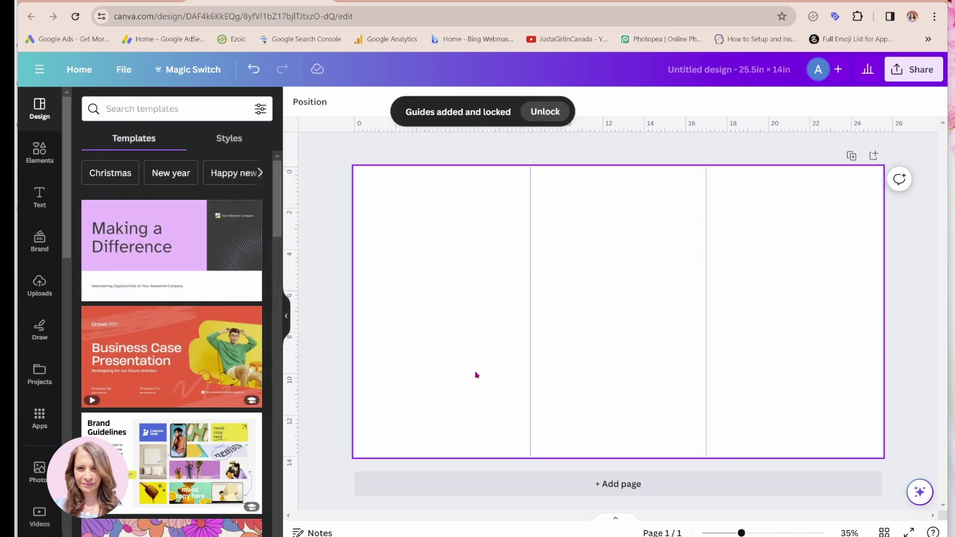
Add a heading reading 'J' and move it into the left third of the page.
left_click(425, 252)
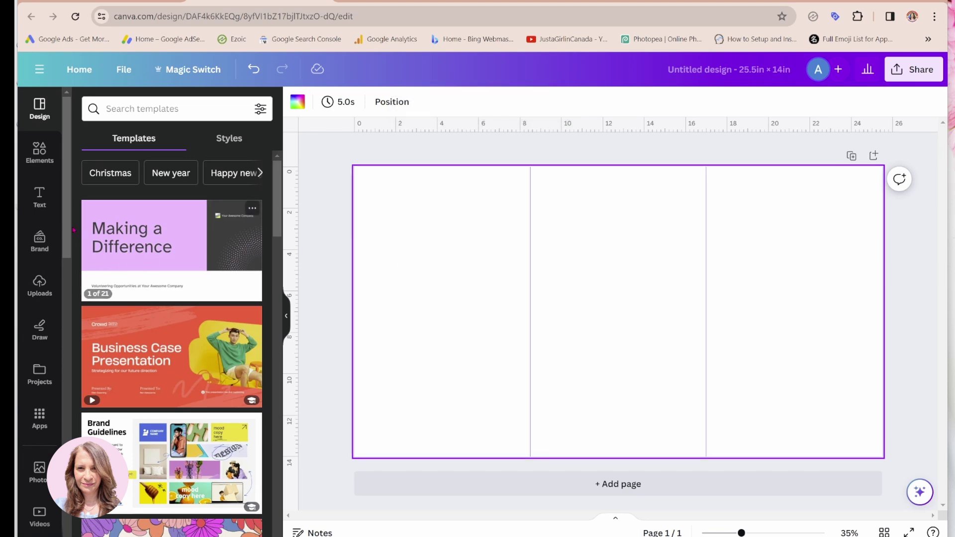
left_click(39, 197)
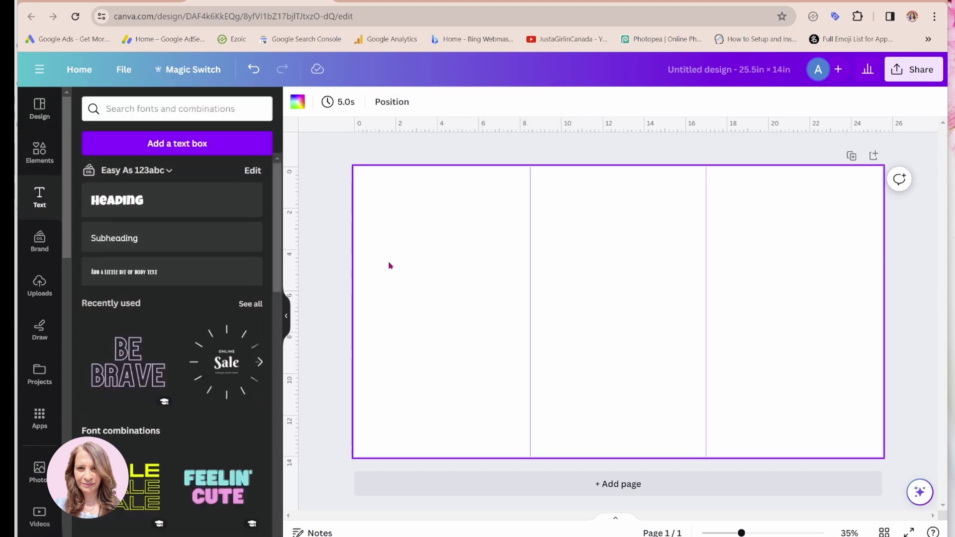
left_click(144, 212)
type("J")
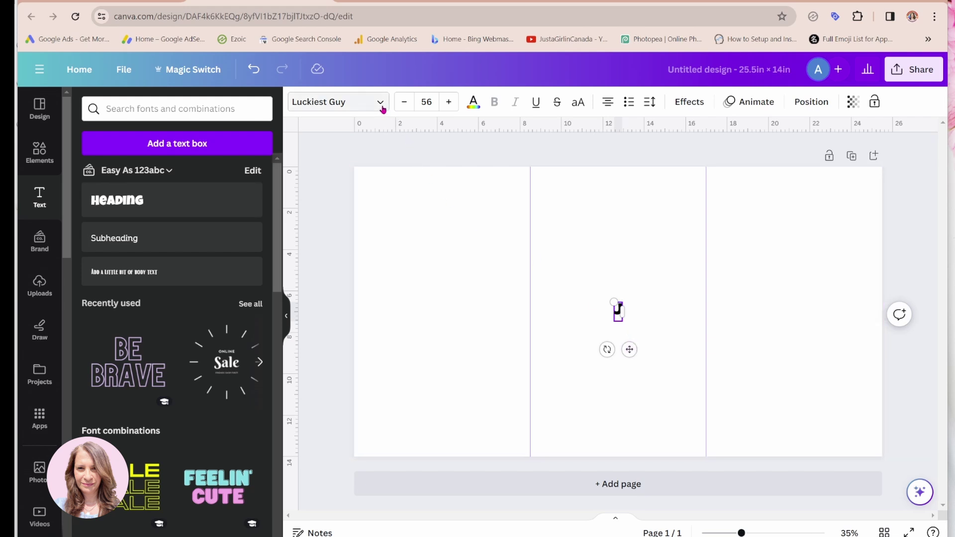
left_click_drag(629, 349, 454, 350)
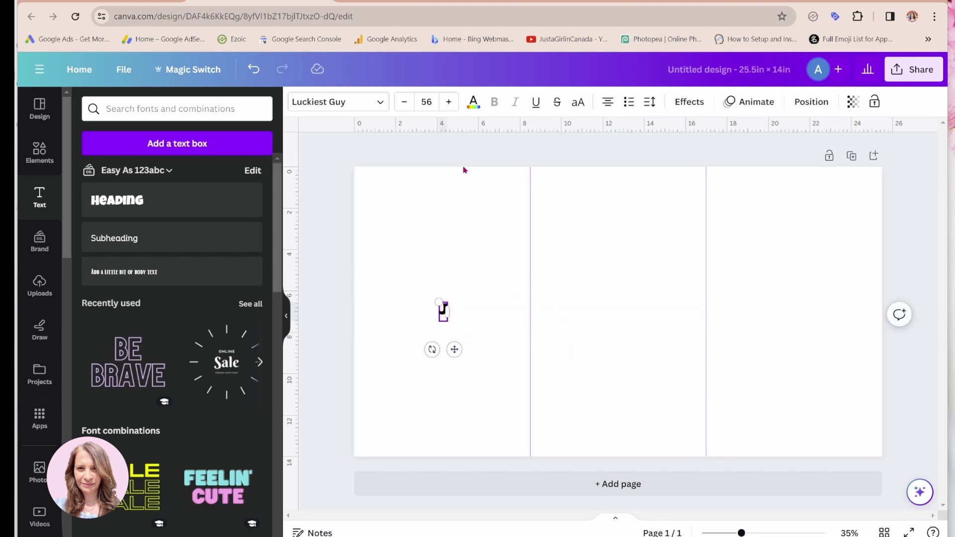
Set the J to size 120, enlarge it further, and centre it vertically.
left_click(426, 102)
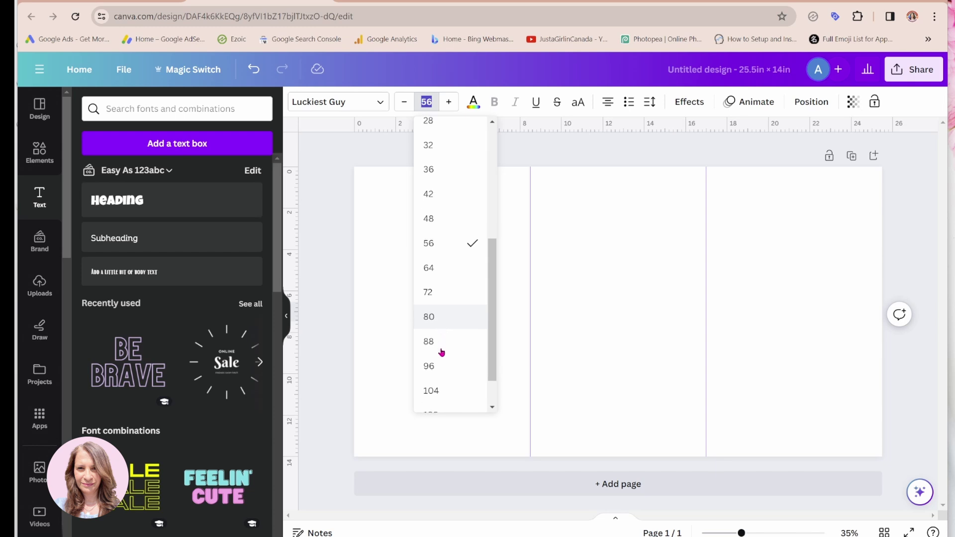
scroll(441, 363, "down", 1)
left_click(437, 374)
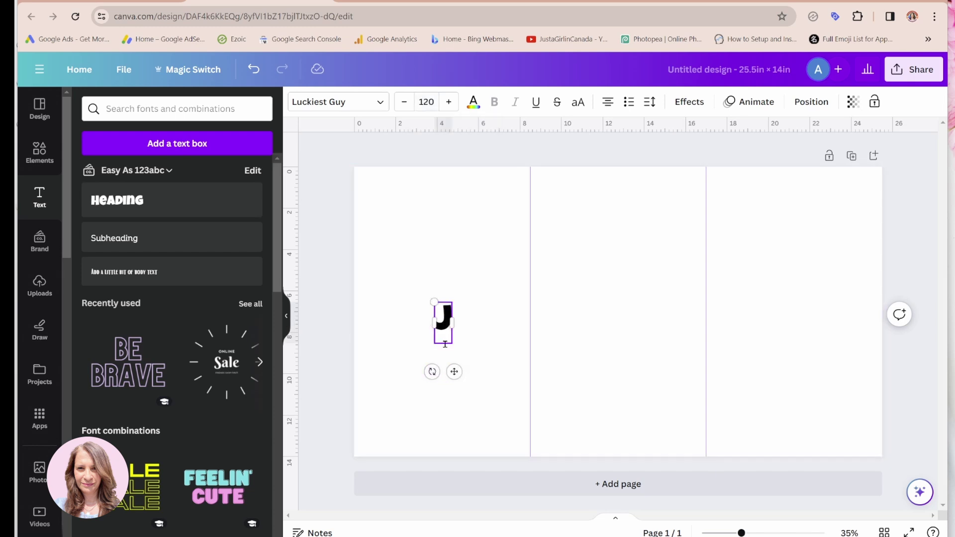
left_click_drag(434, 302, 401, 226)
left_click(479, 324)
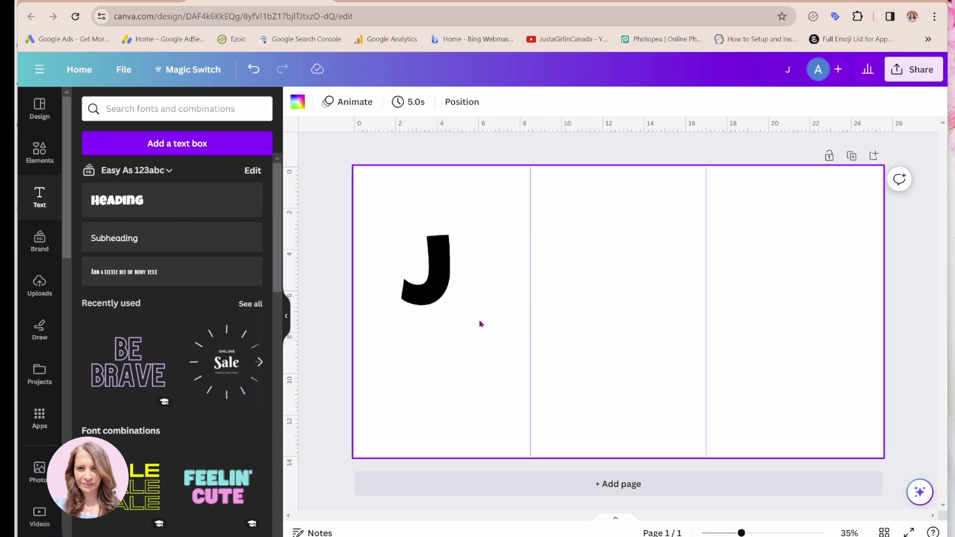
left_click(444, 294)
left_click_drag(444, 294, 450, 317)
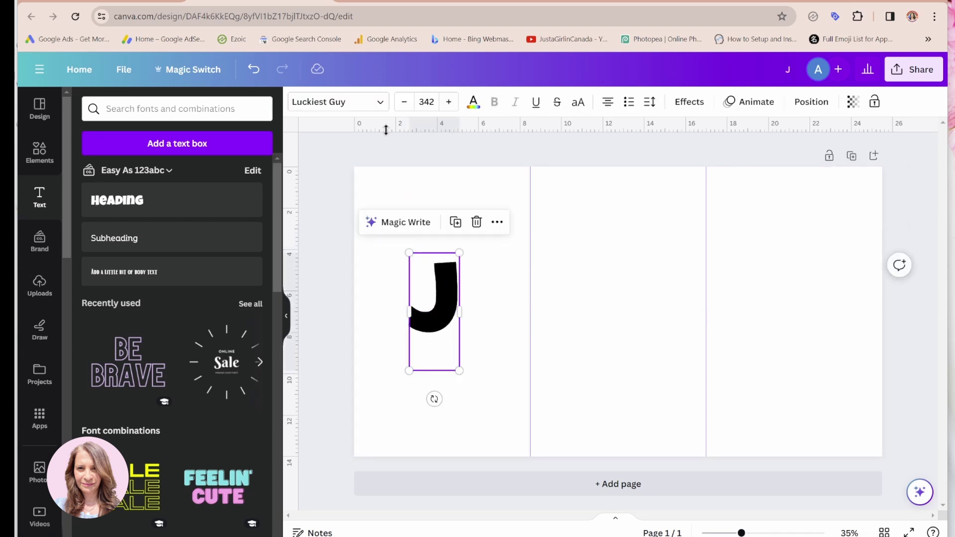
Change the J to DM Serif Display and enlarge it to size 933 in the left panel.
left_click(380, 103)
left_click(238, 137)
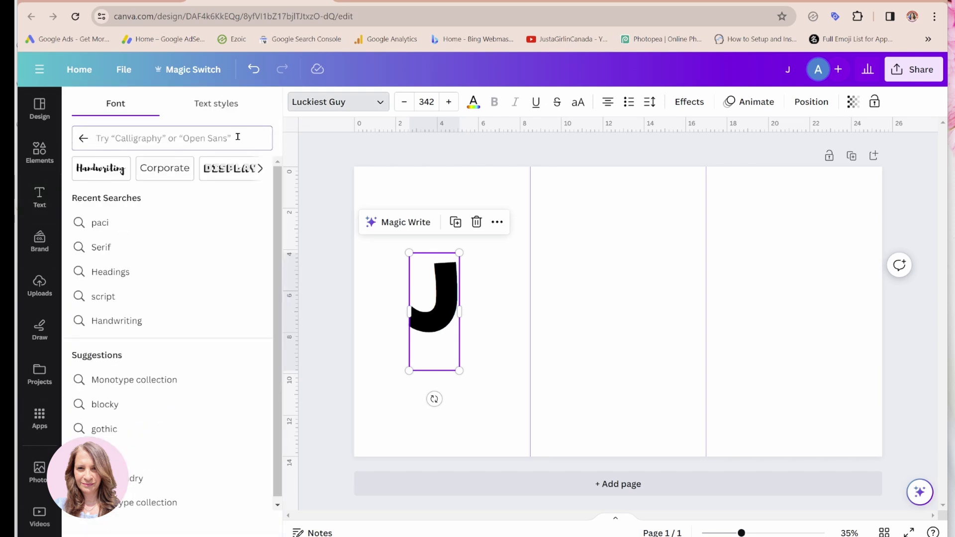
type("se")
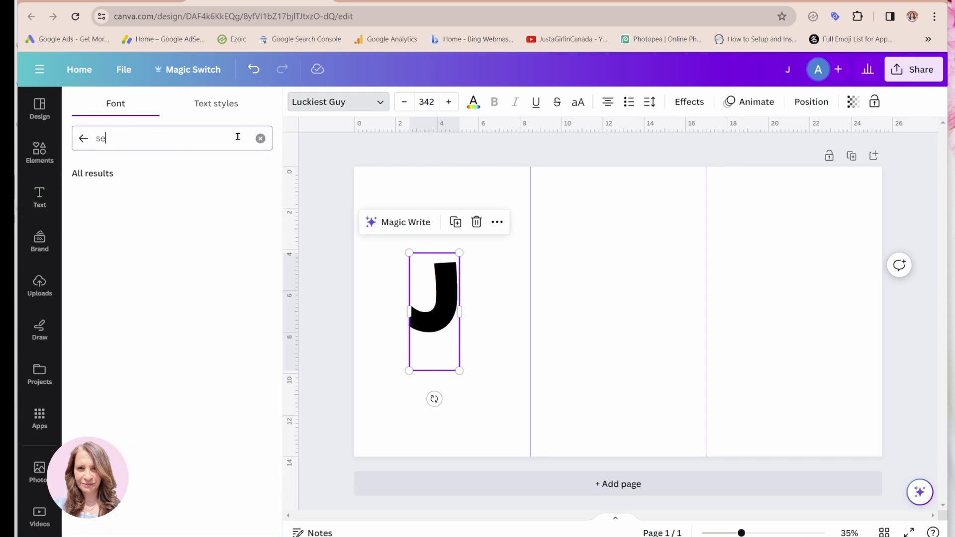
type("rif")
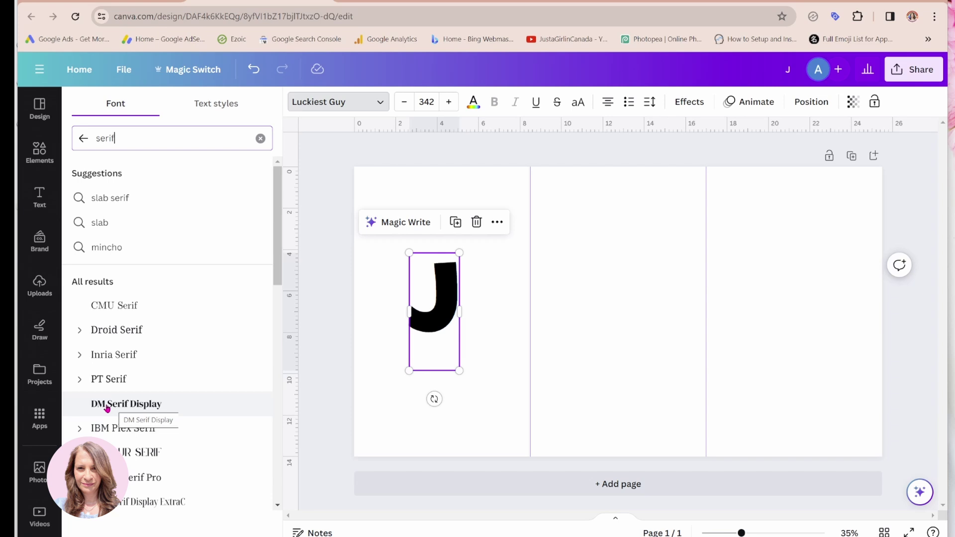
left_click(107, 408)
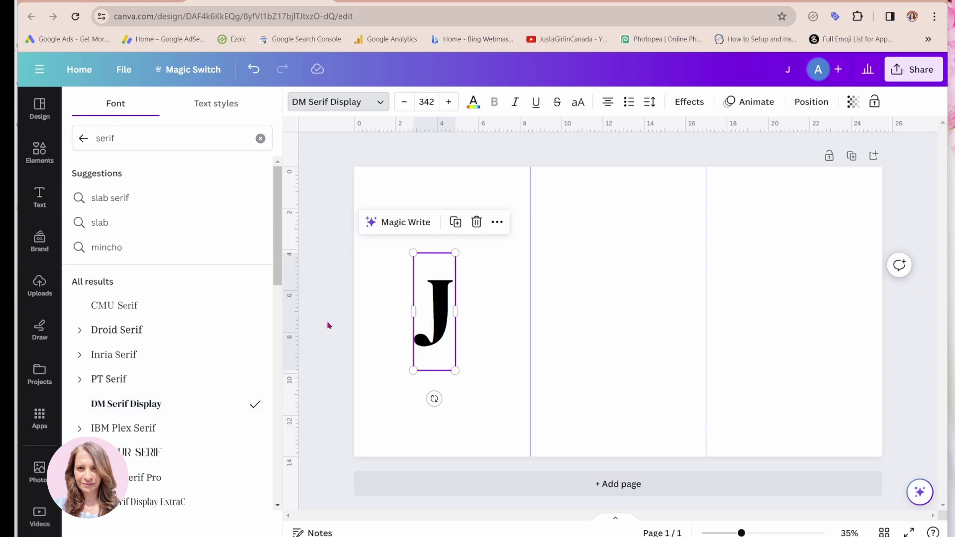
left_click_drag(457, 253, 528, 180)
left_click_drag(414, 371, 366, 483)
left_click_drag(440, 394, 450, 376)
left_click(316, 342)
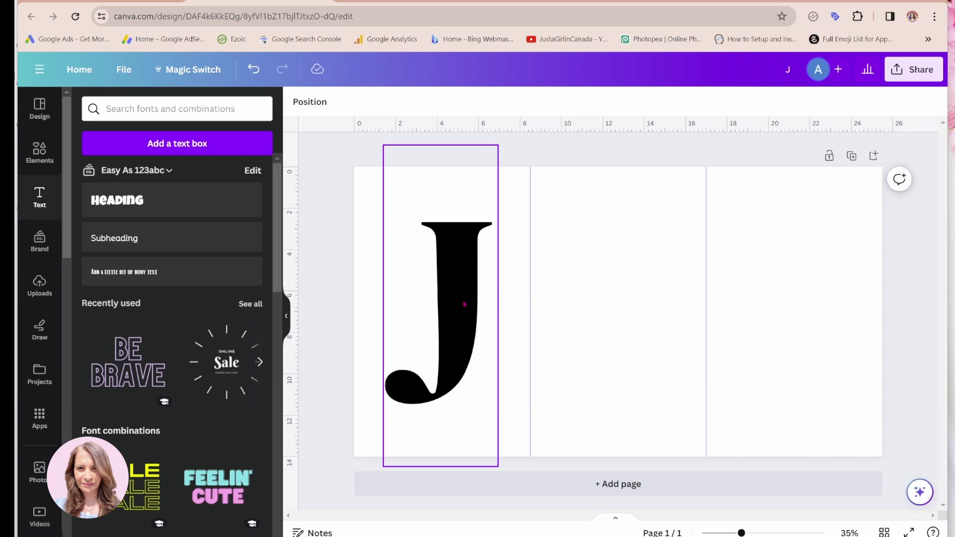
Recolour the J text light grey.
left_click(439, 299)
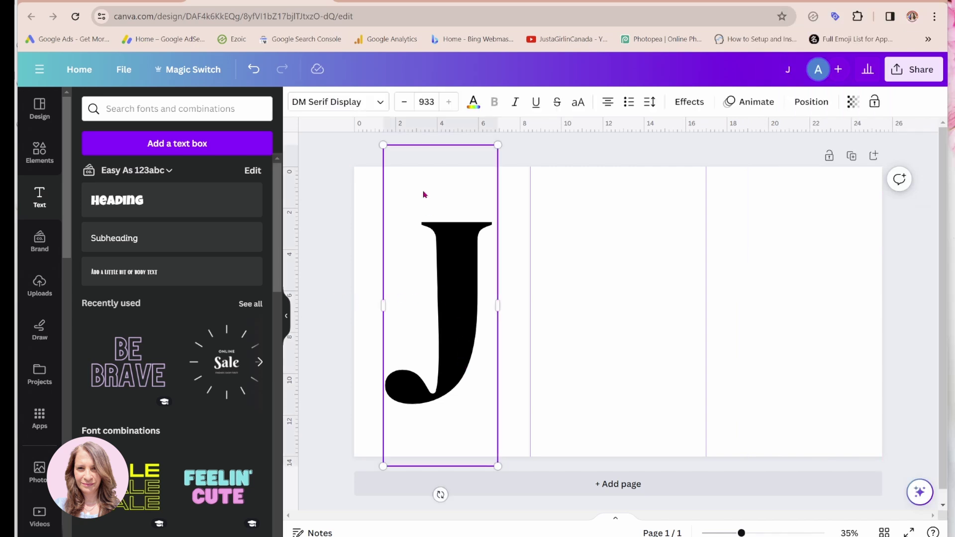
left_click(473, 103)
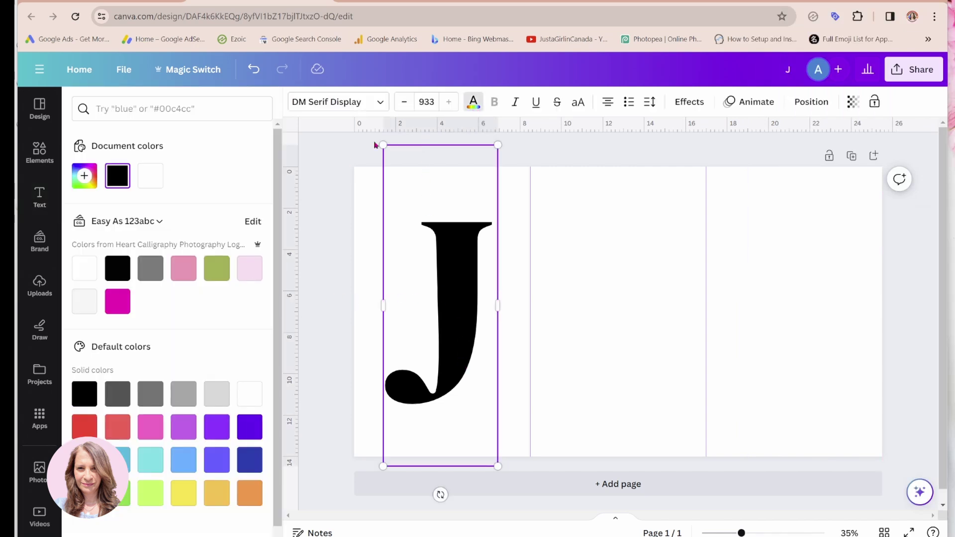
left_click(225, 398)
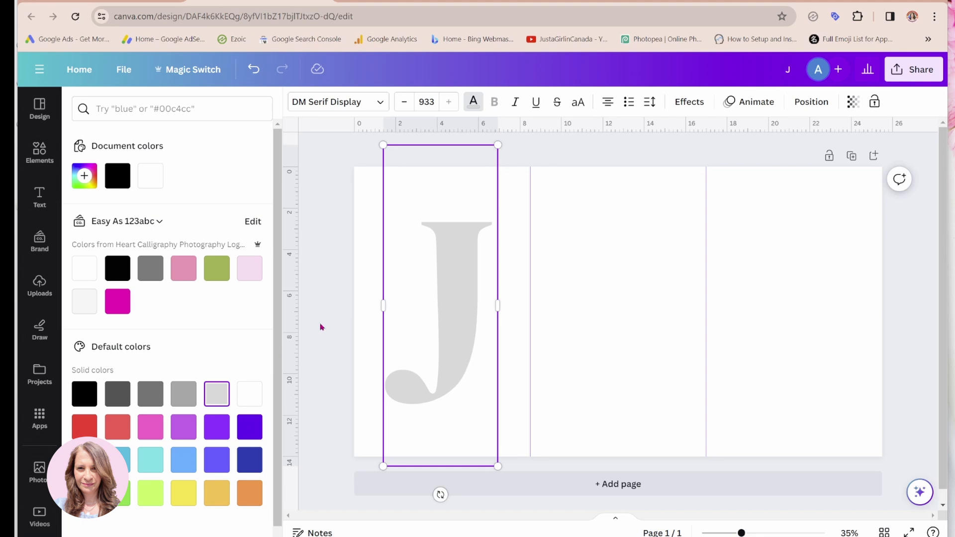
key("Escape")
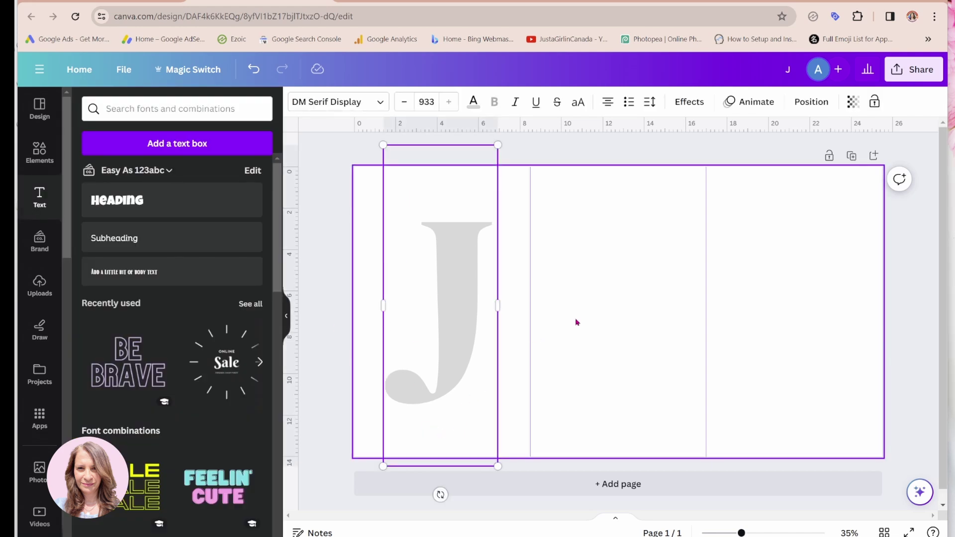
Alt-drag a copy of the grey J into the right-hand column.
left_click(518, 320)
left_click(464, 329)
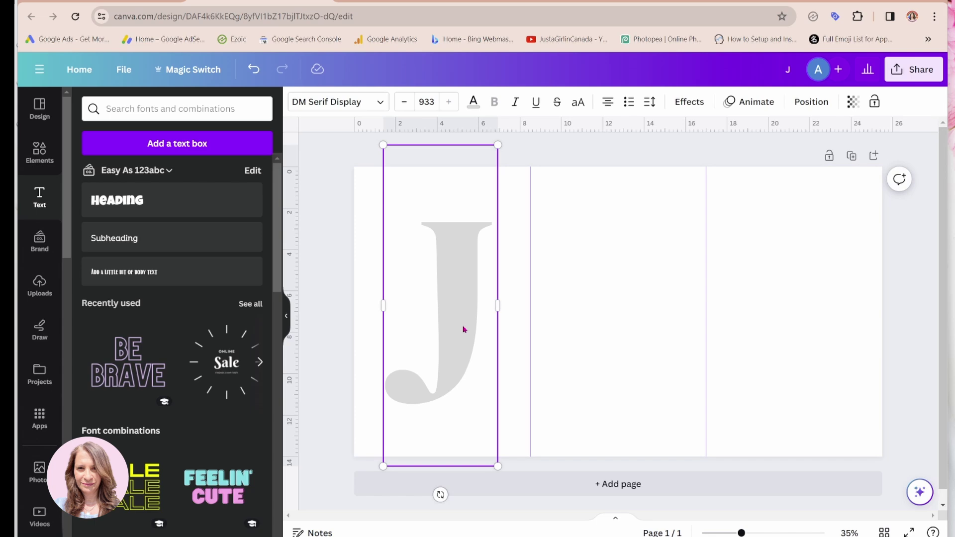
left_click(735, 343)
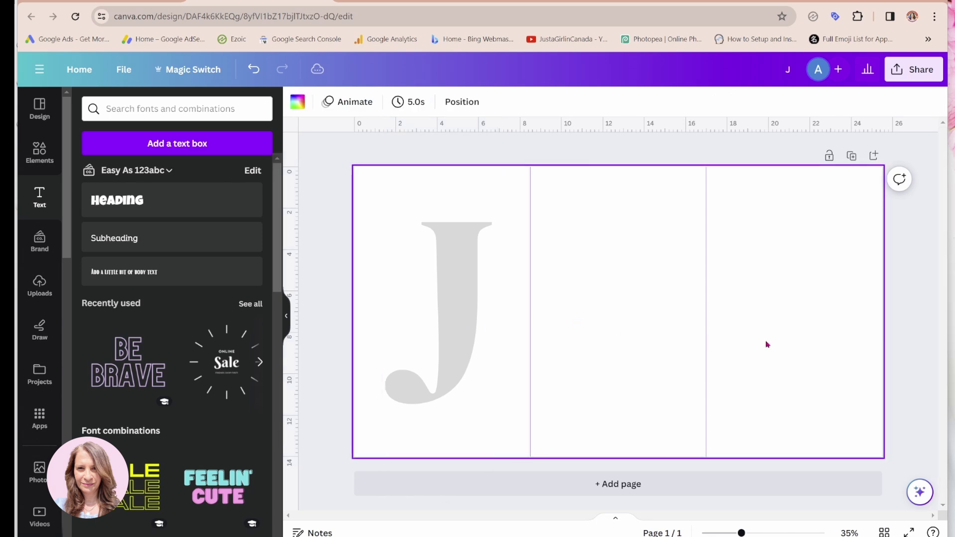
key("Tab")
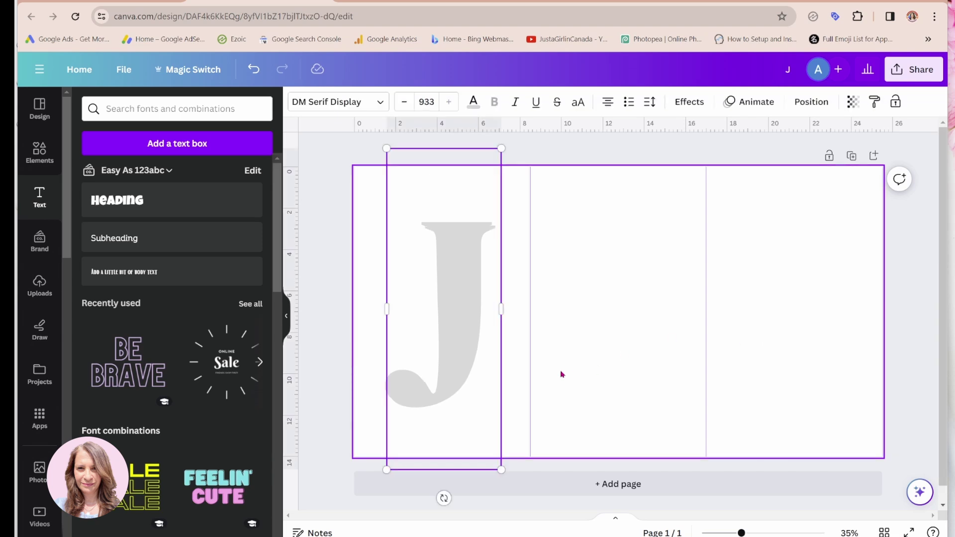
left_click(794, 350)
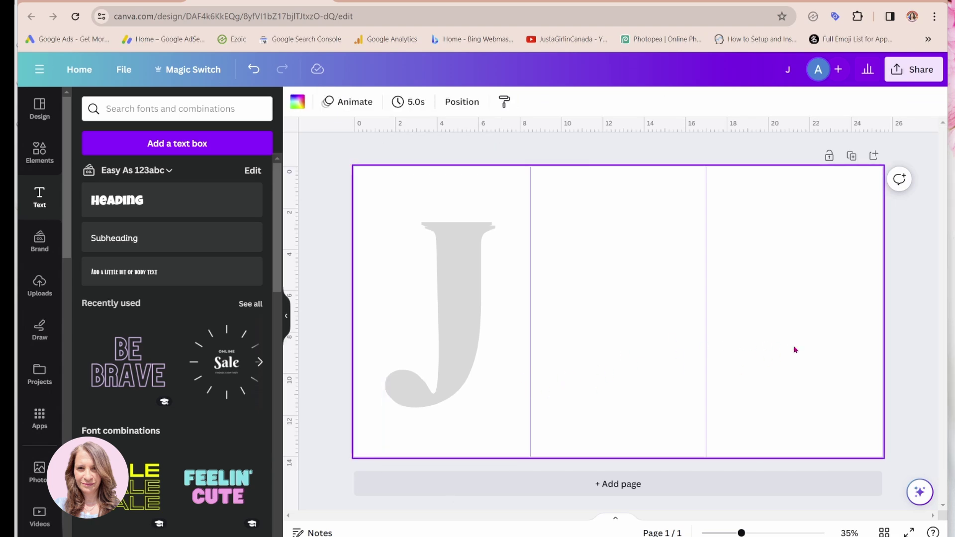
key("Tab")
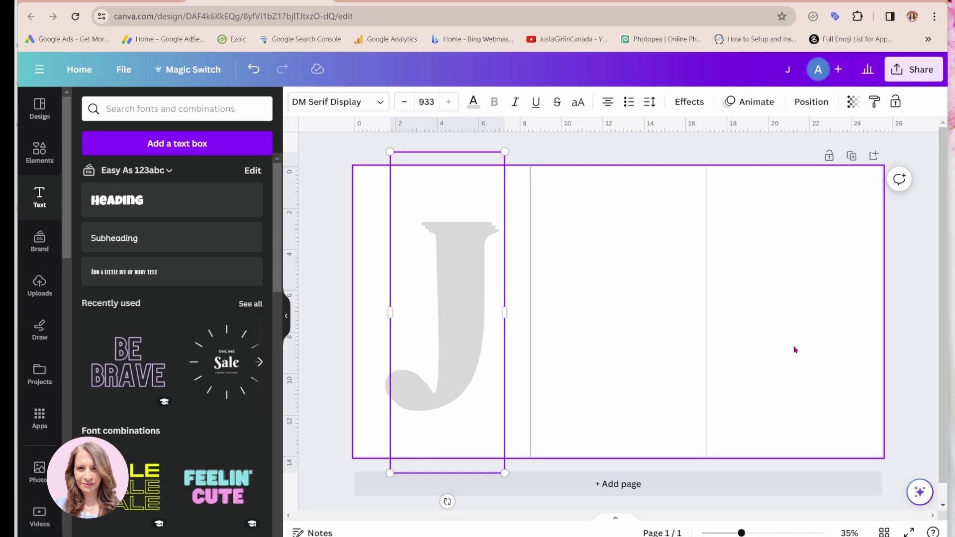
left_click_drag(452, 341, 791, 332, "alt")
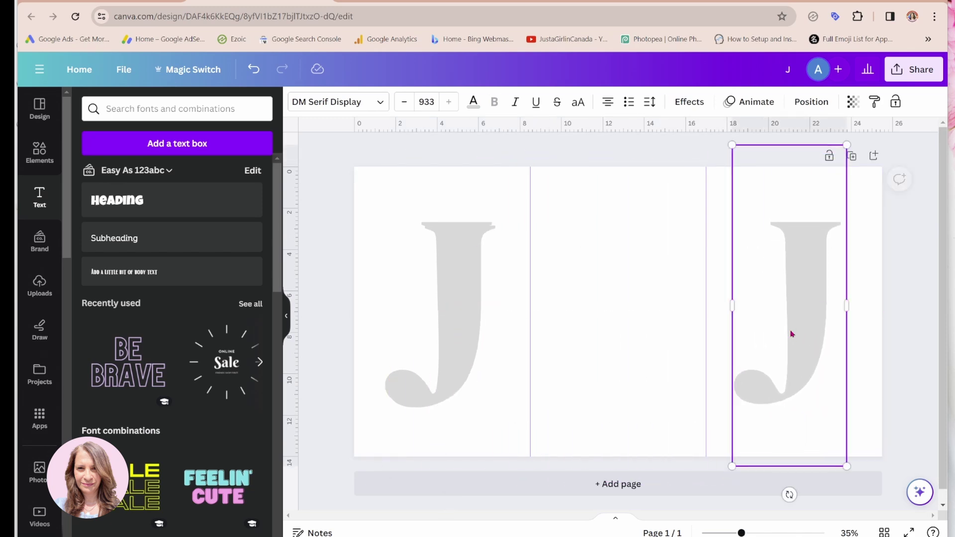
left_click(475, 300)
key("Escape")
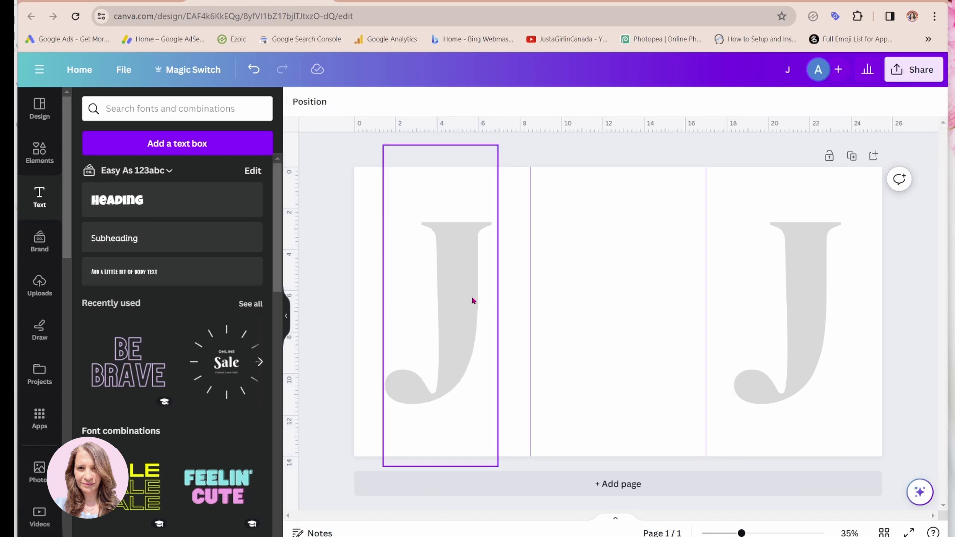
Change the right-hand copy's letter to T and nudge it to centre in the right third.
left_click(816, 326)
left_click(814, 324)
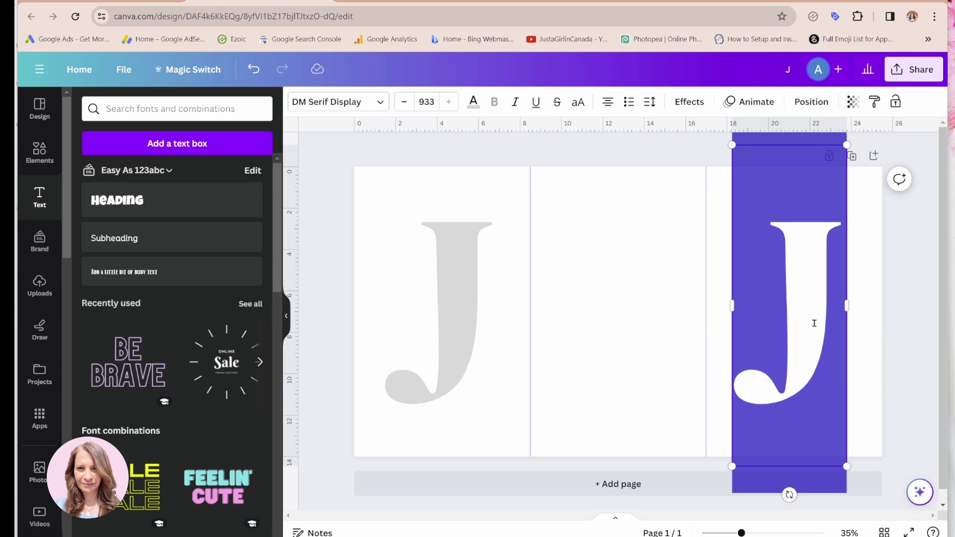
type("T")
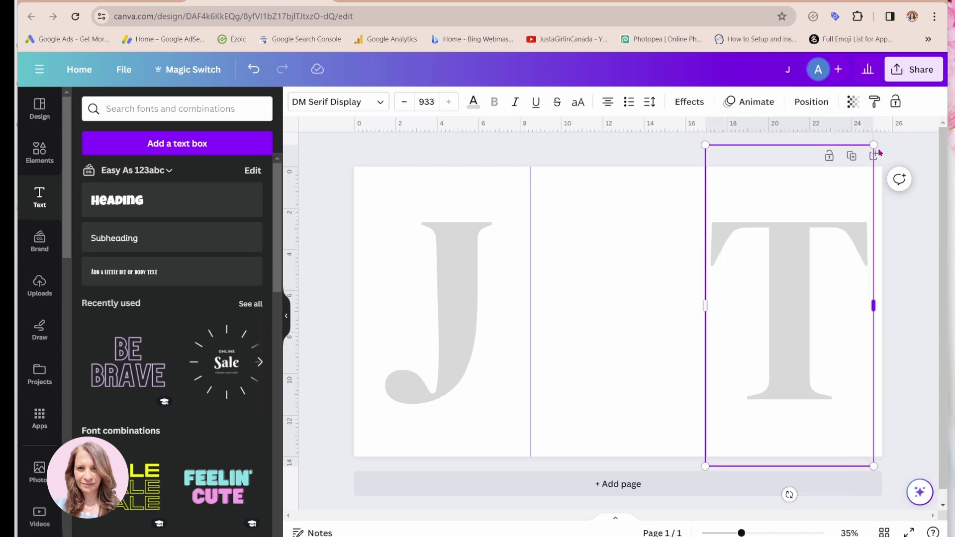
left_click_drag(774, 397, 779, 395)
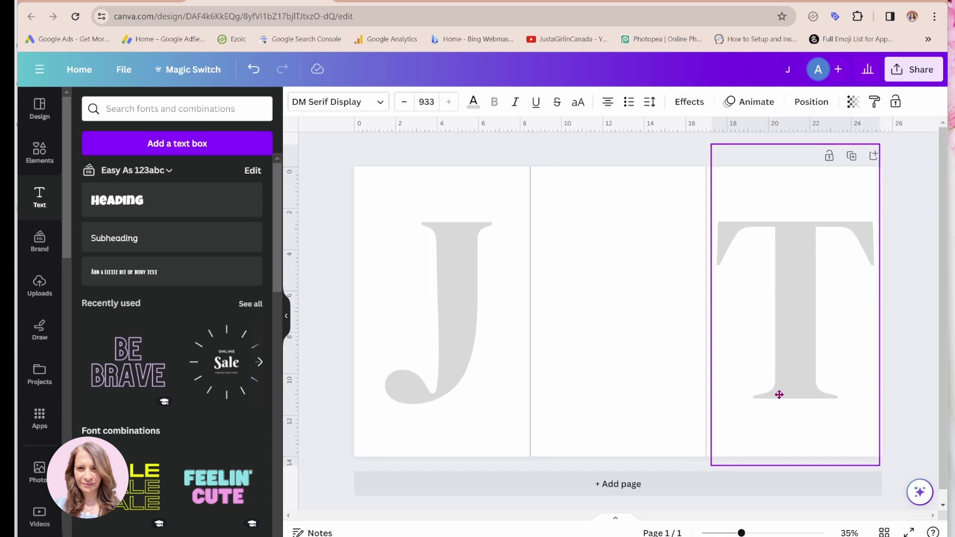
left_click(652, 150)
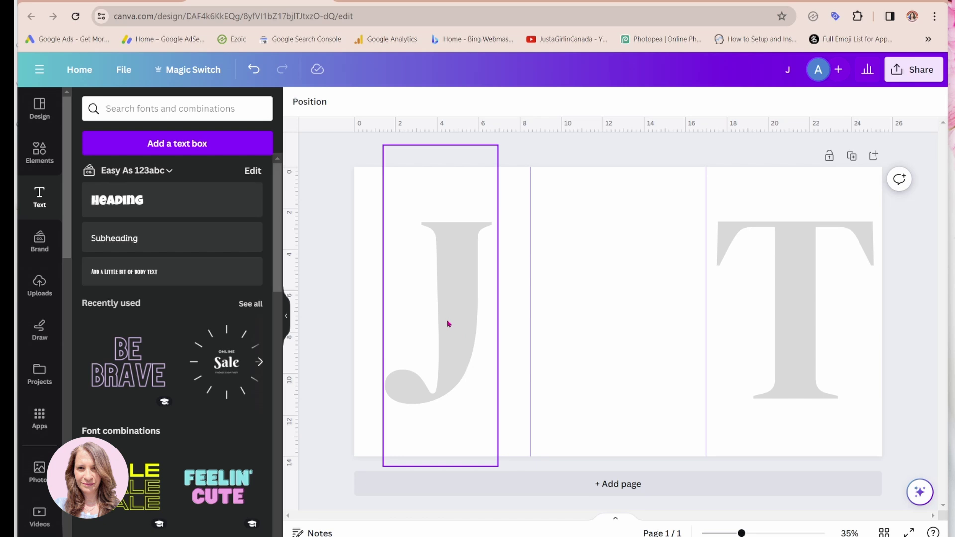
Paste the Jill name into a new subheading box over the grey J at size 104.
left_click(165, 237)
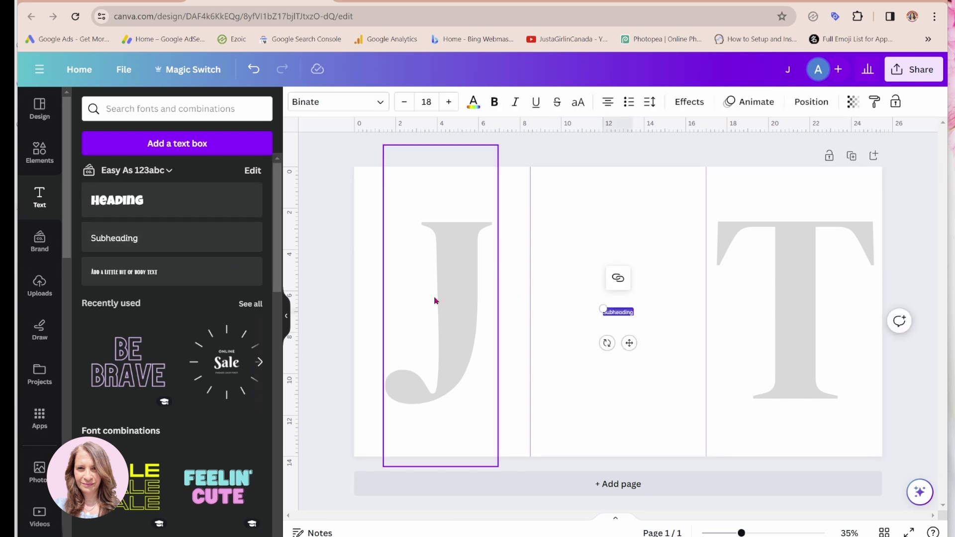
key("ctrl+v")
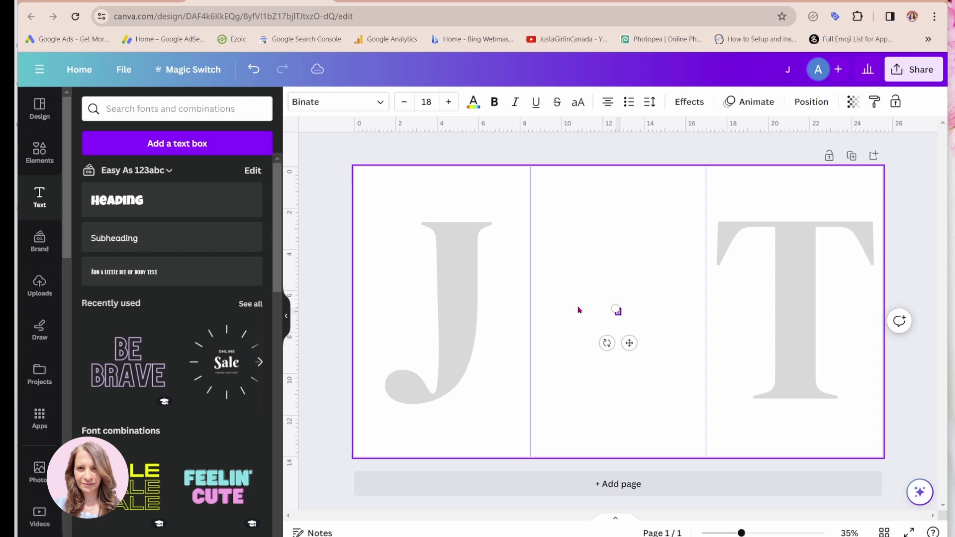
left_click_drag(628, 343, 465, 348)
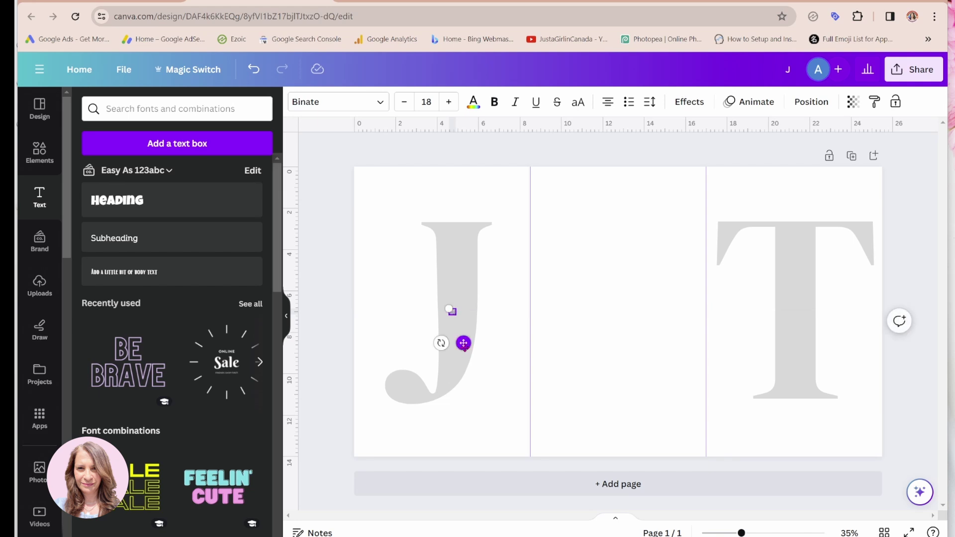
left_click(427, 102)
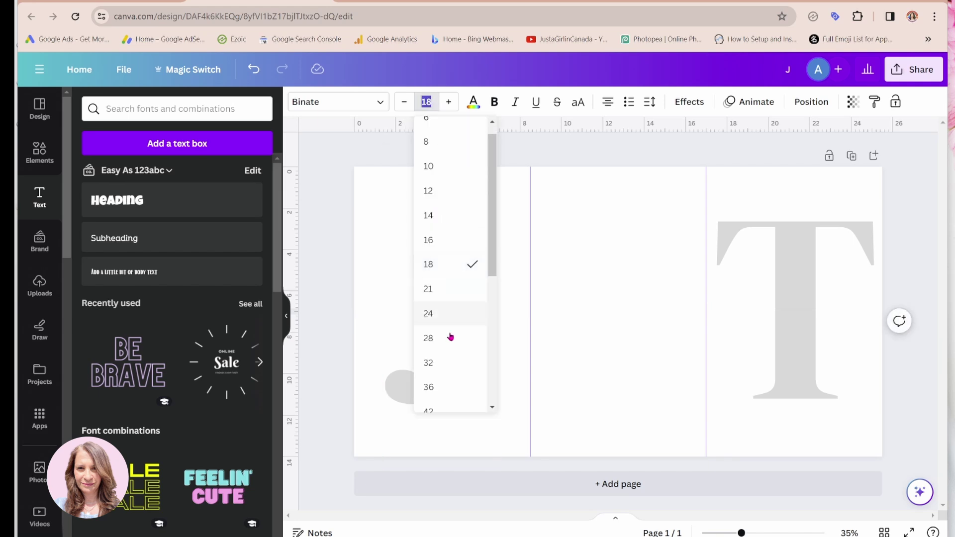
scroll(441, 390, "down", 5)
left_click(436, 368)
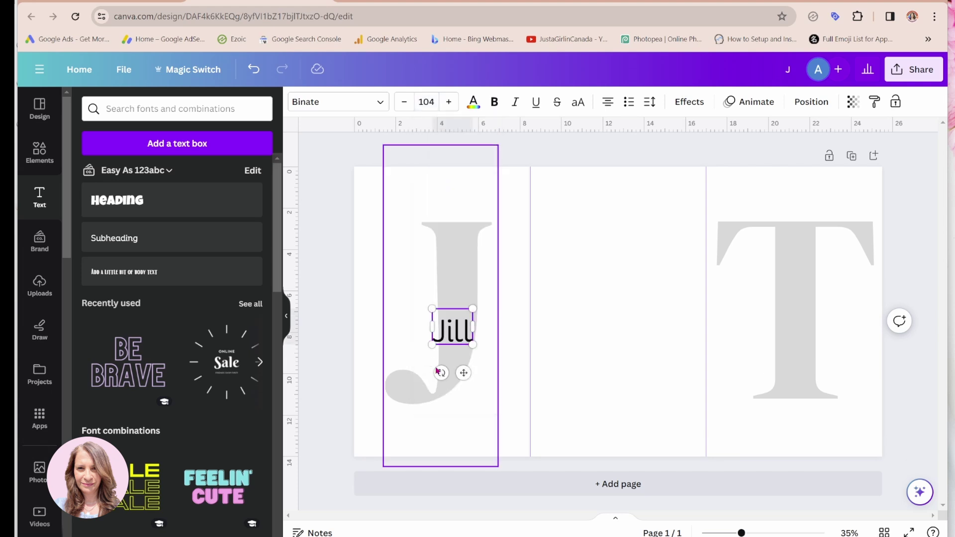
Change the Jill text to the Eyesome Script font and enlarge it to about 182.
left_click(381, 103)
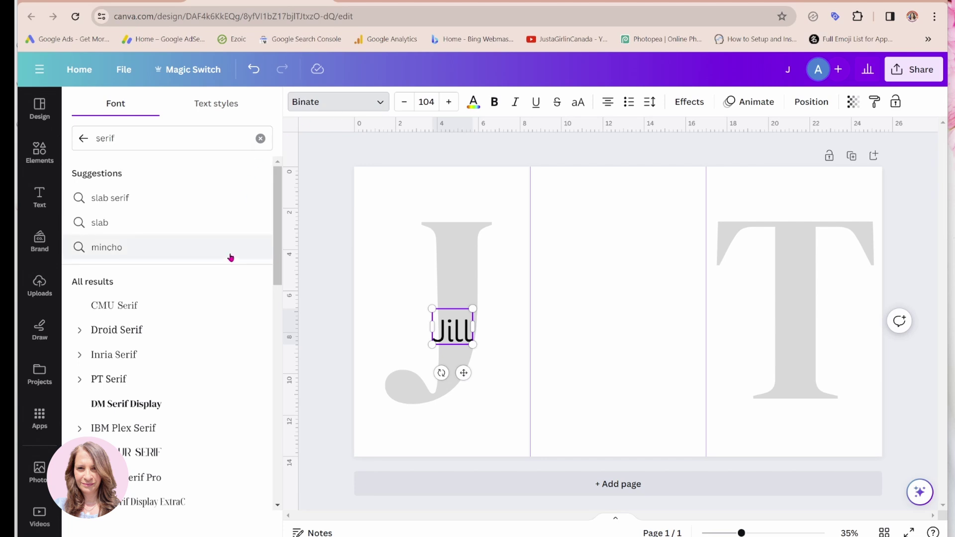
left_click(136, 142)
double_click(136, 142)
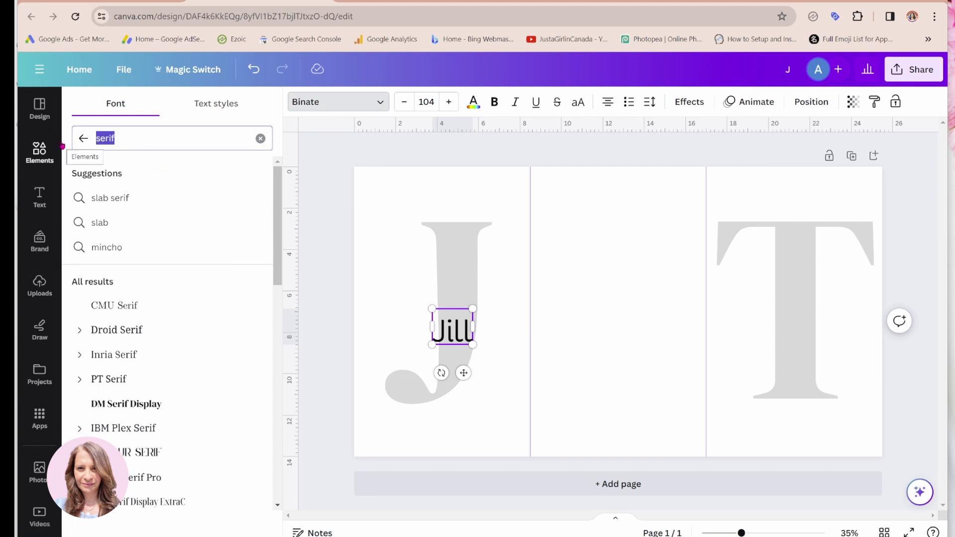
type("script")
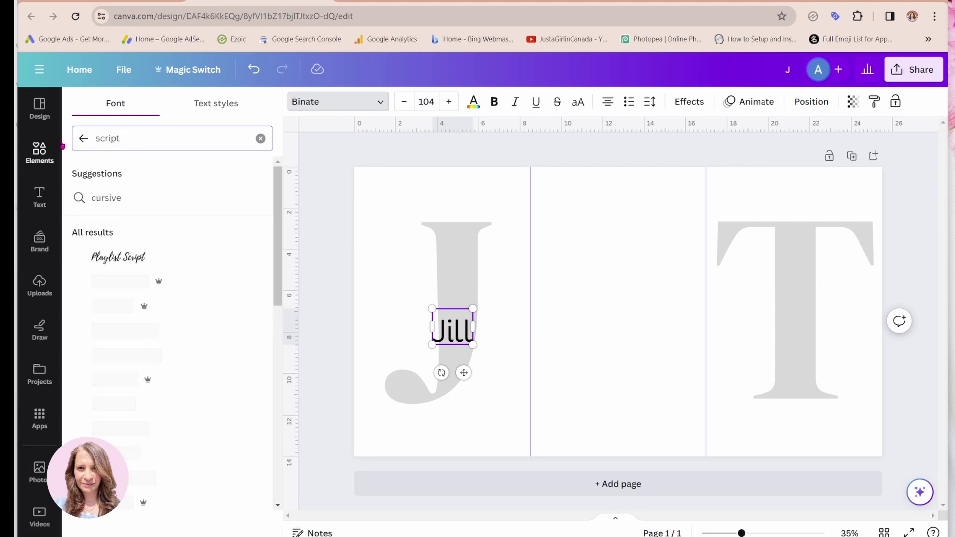
left_click(132, 418)
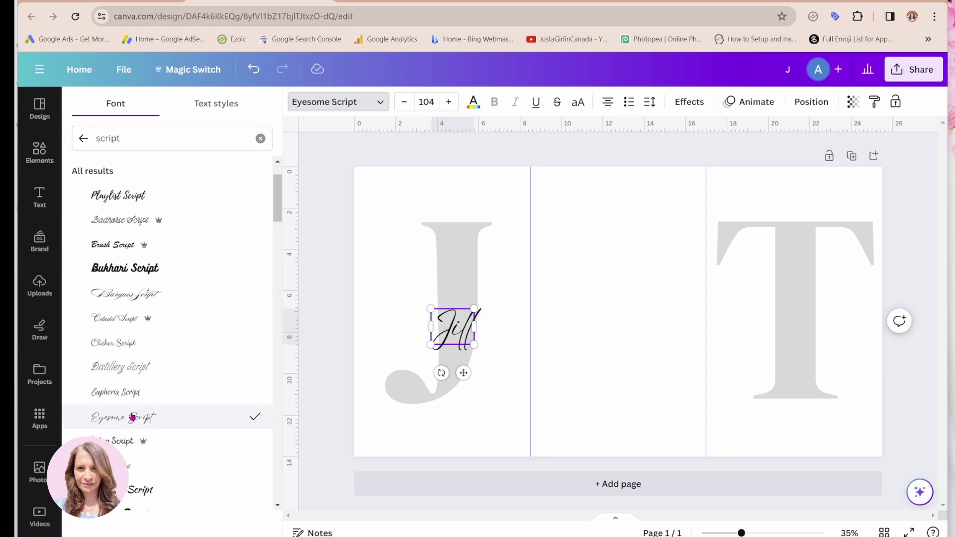
left_click_drag(474, 308, 493, 297)
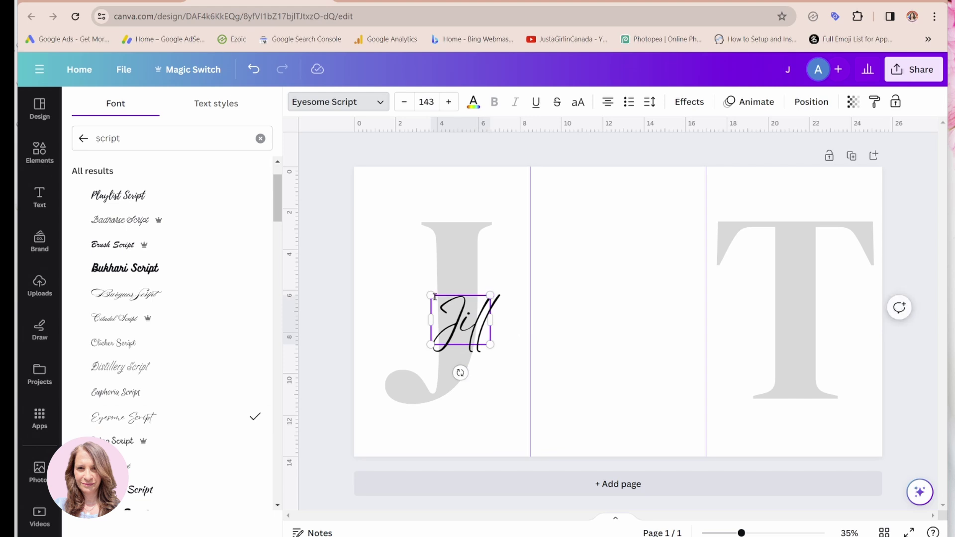
left_click_drag(431, 295, 412, 293)
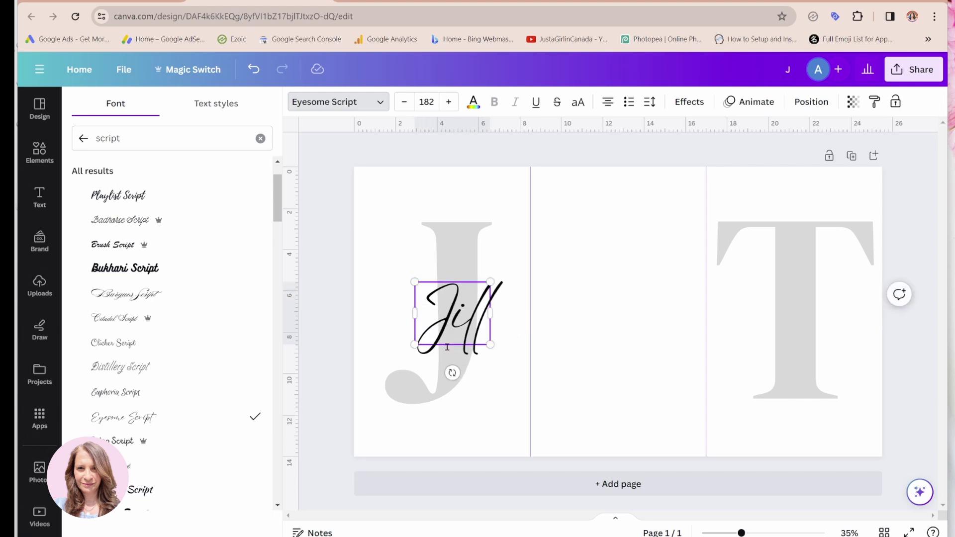
left_click(584, 285)
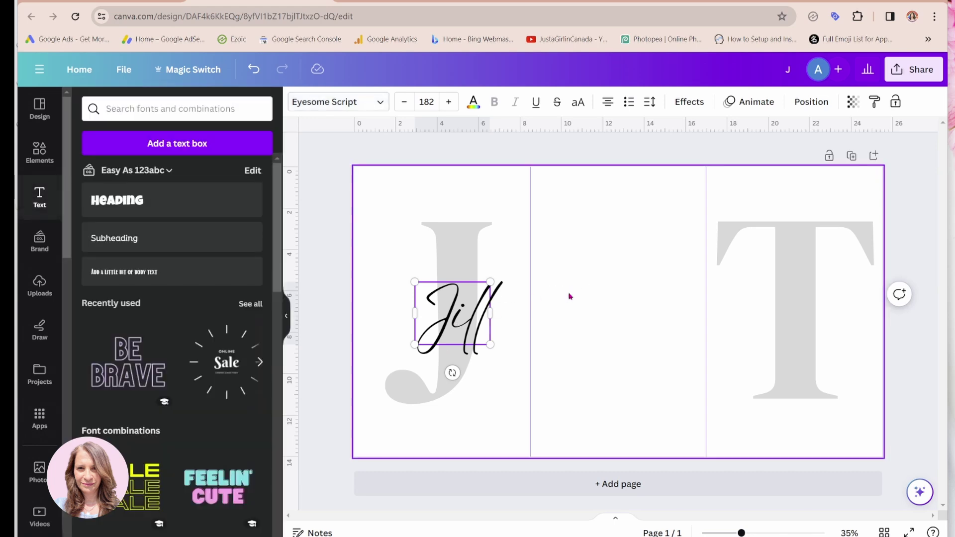
Duplicate the Jill name onto the grey T and retype the copy as 'Tony'.
left_click(465, 308)
left_click(474, 251)
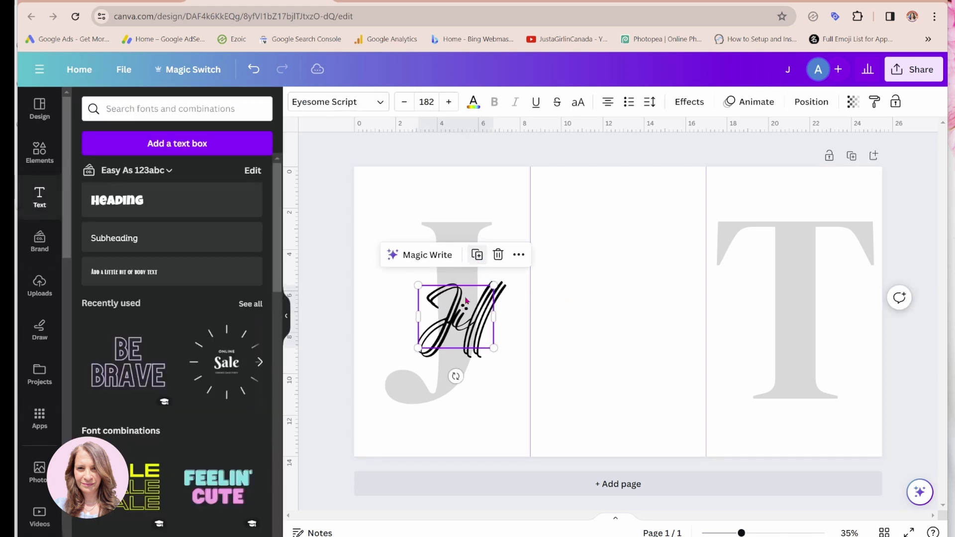
left_click_drag(457, 325, 796, 324)
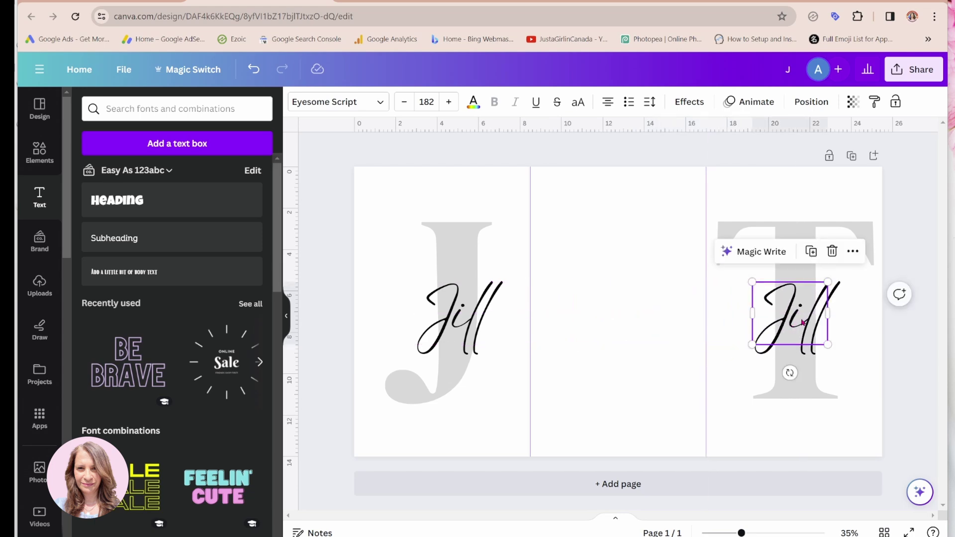
double_click(808, 320)
type("Tony")
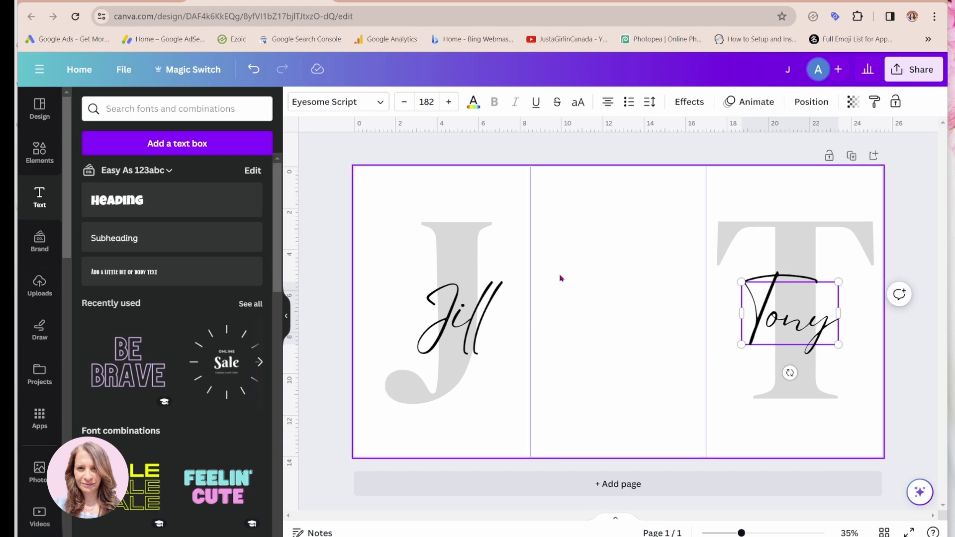
left_click(577, 253)
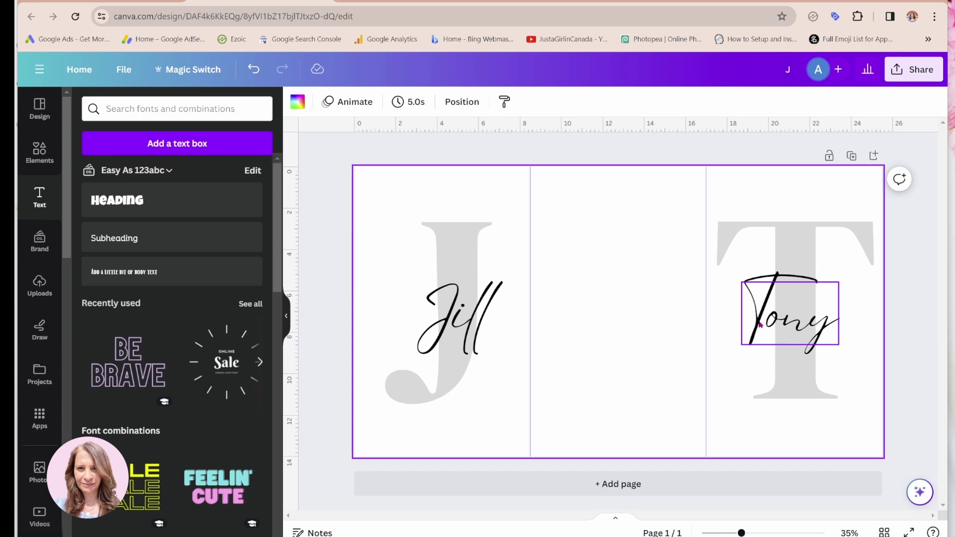
Add a heart swoosh line graphic from an Elements search for 'heart lines'.
left_click(39, 152)
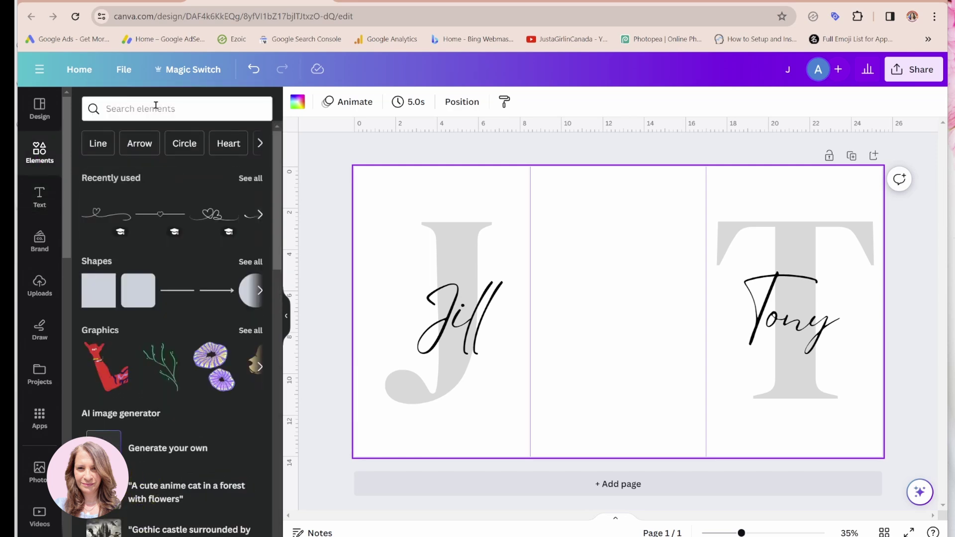
left_click(157, 108)
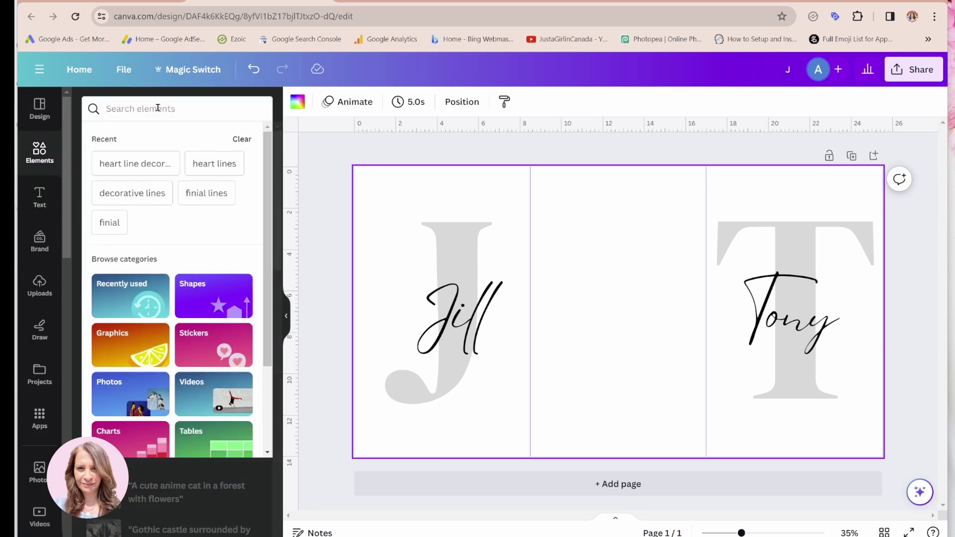
type("heart lines")
key("Return")
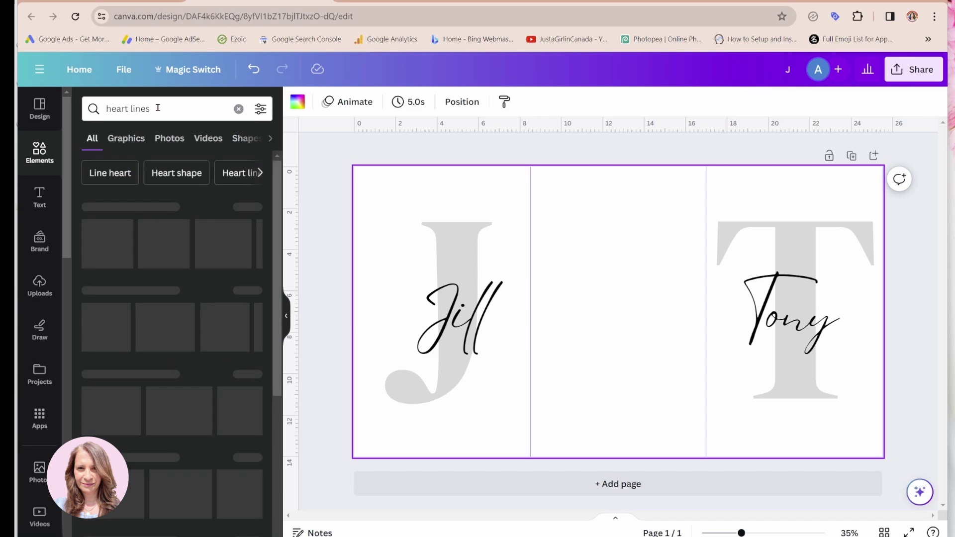
left_click(251, 208)
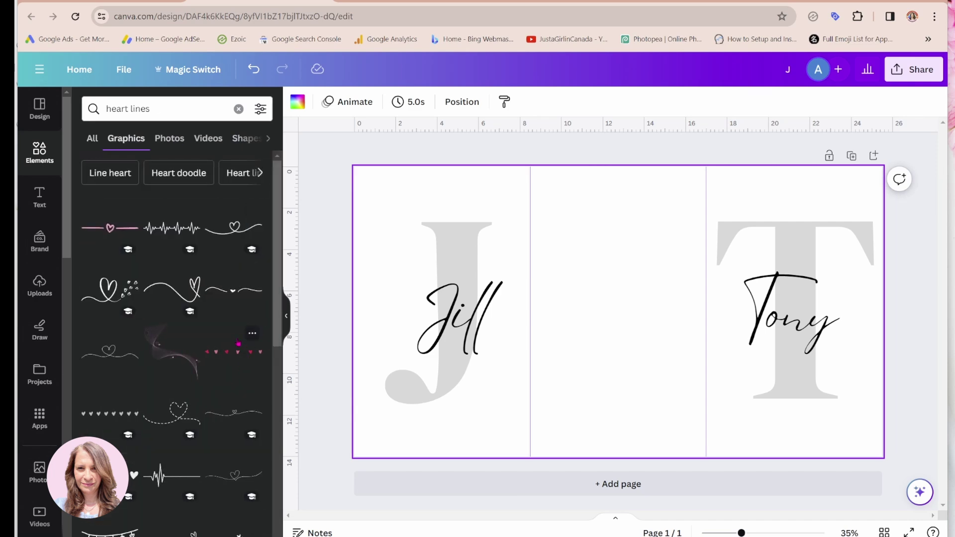
left_click(234, 290)
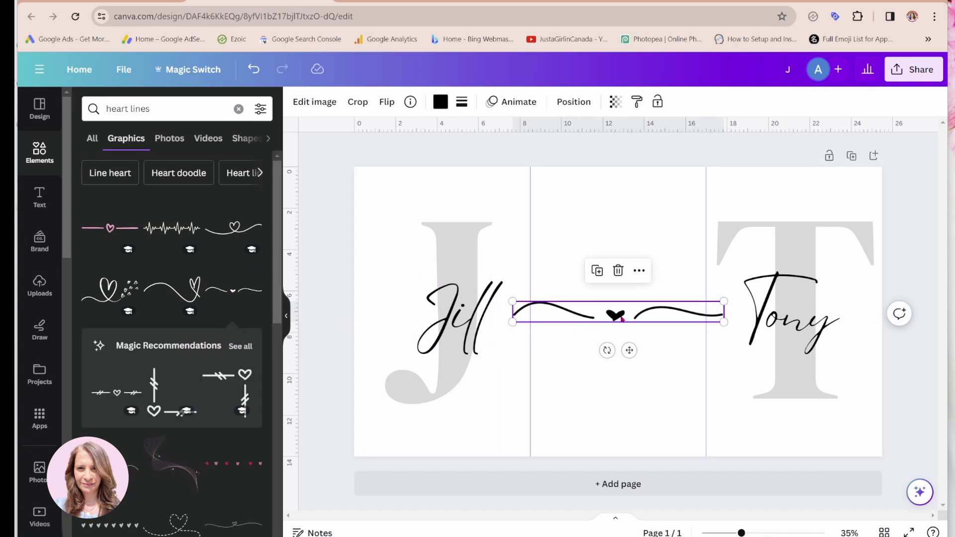
Centre the heart line between Jill and Tony and shorten both of its ends.
left_click_drag(613, 315, 617, 321)
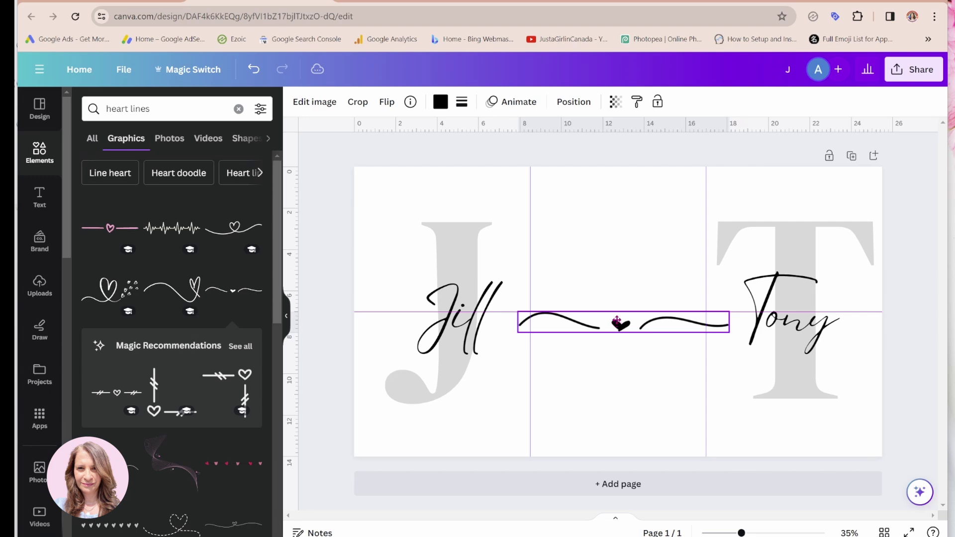
left_click_drag(617, 321, 617, 319)
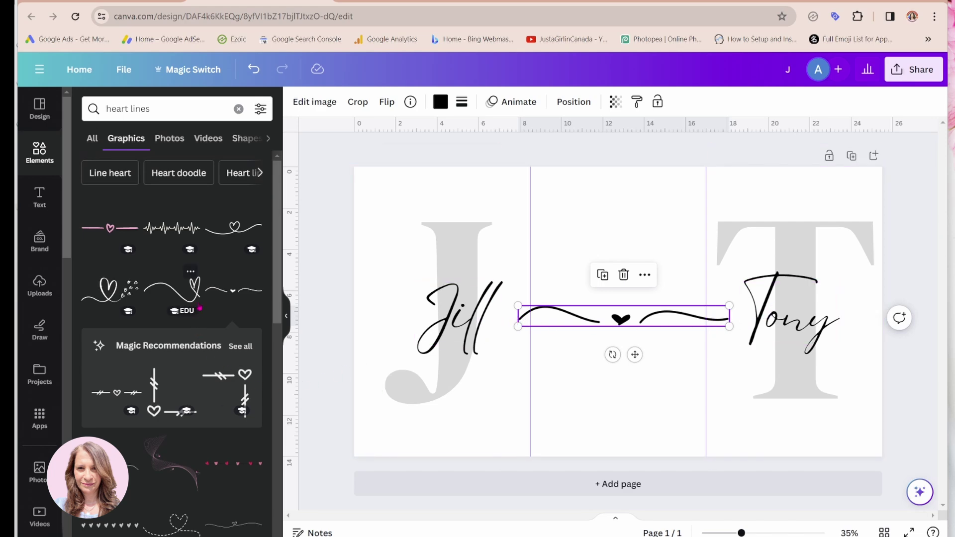
scroll(200, 306, "down", 5)
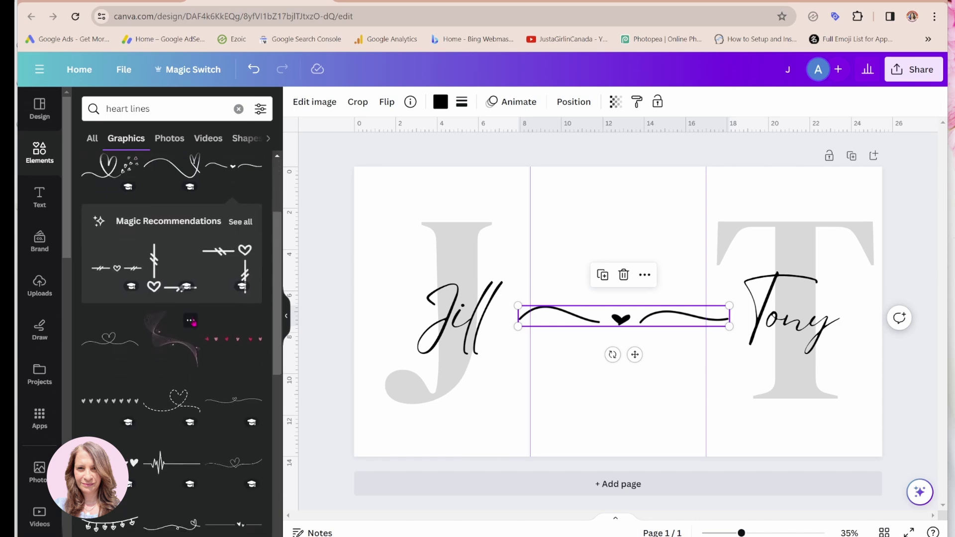
scroll(195, 324, "down", 1)
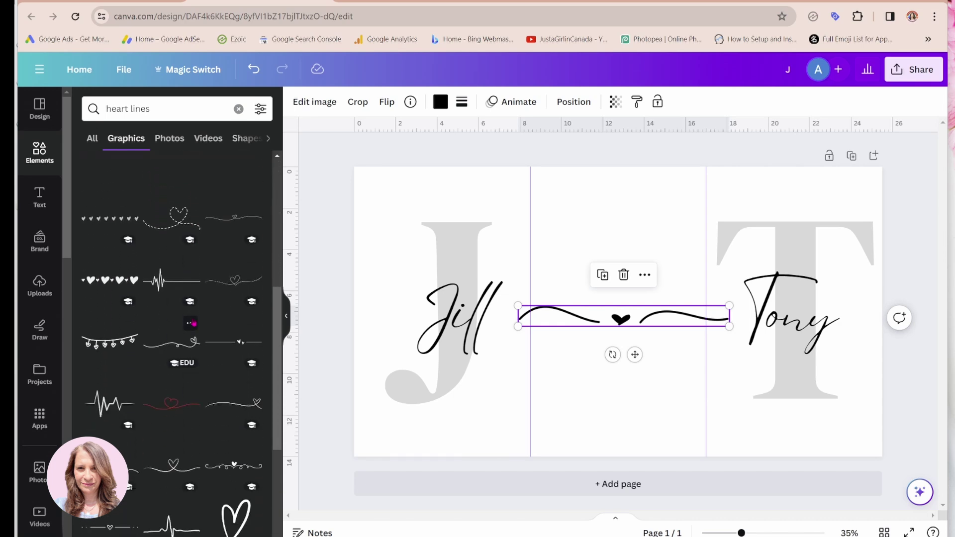
scroll(194, 323, "down", 3)
scroll(194, 324, "down", 1)
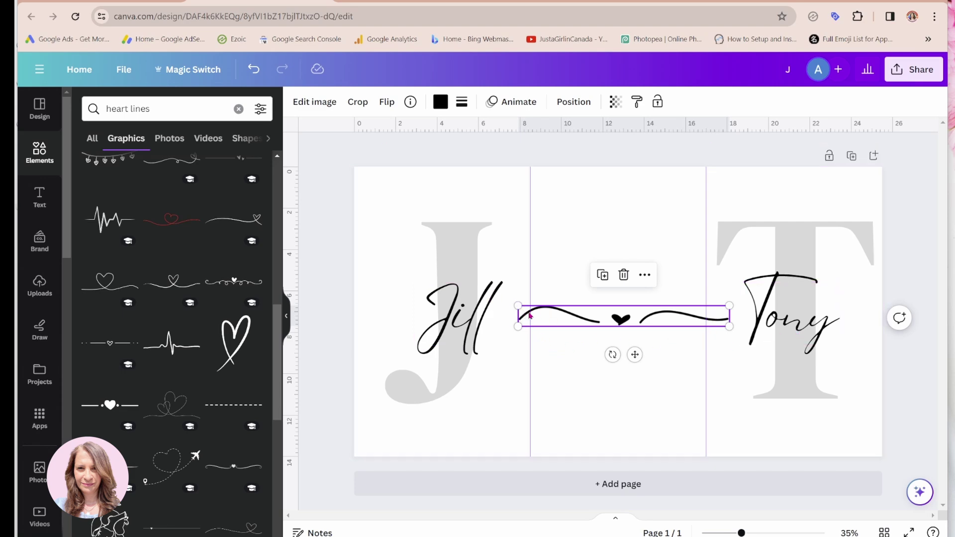
left_click_drag(518, 307, 540, 308)
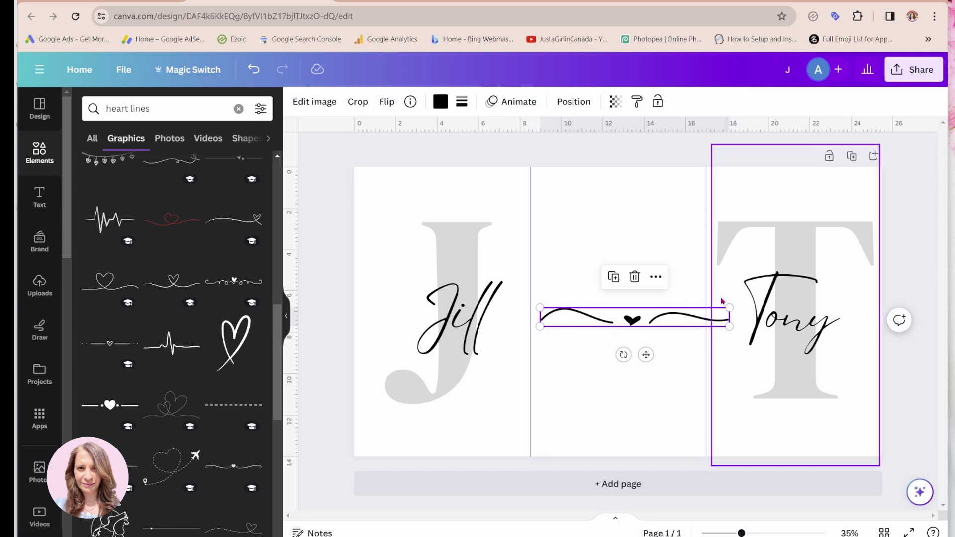
left_click_drag(727, 304, 688, 312)
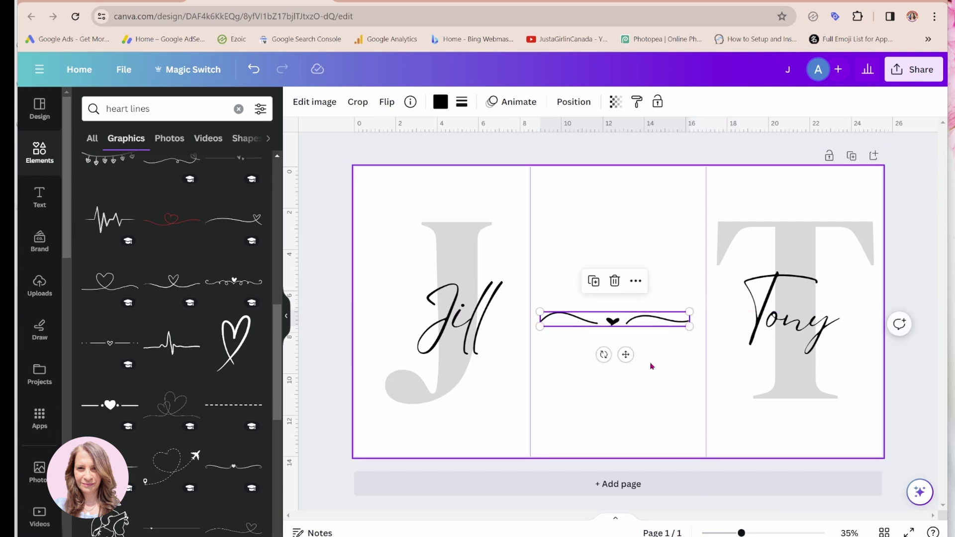
left_click(650, 363)
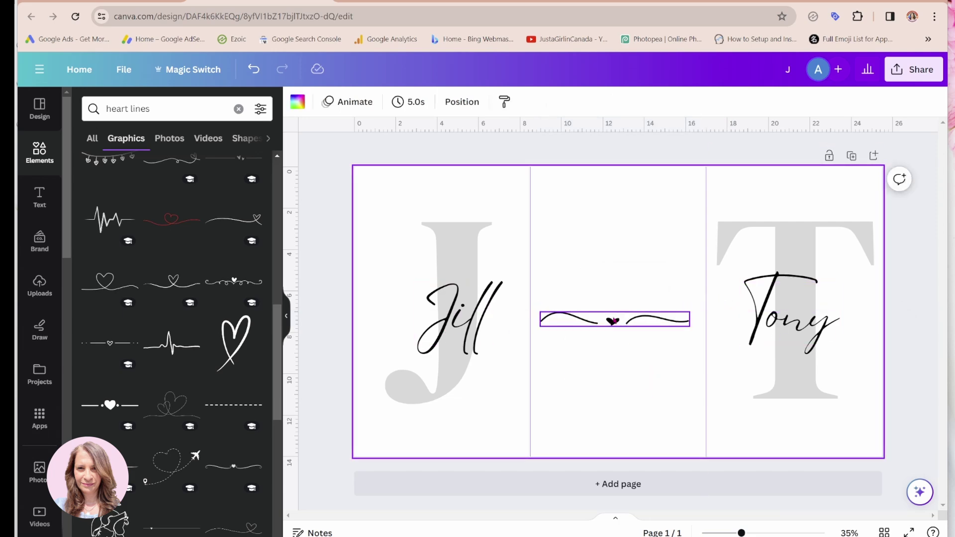
left_click(595, 322)
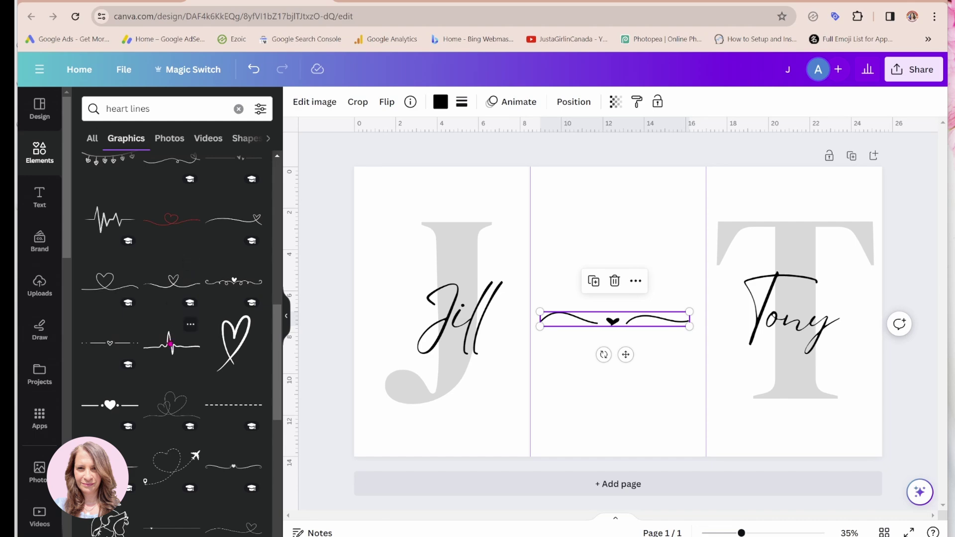
scroll(179, 299, "down", 4)
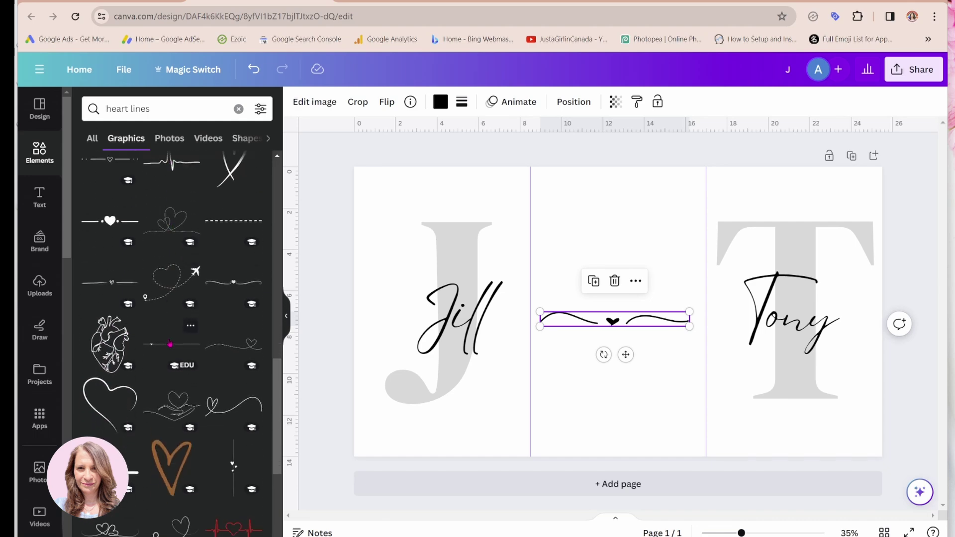
Add a thick curved line from a 'curved lines' search, then shrink it and rotate it about 30°.
left_click(170, 109)
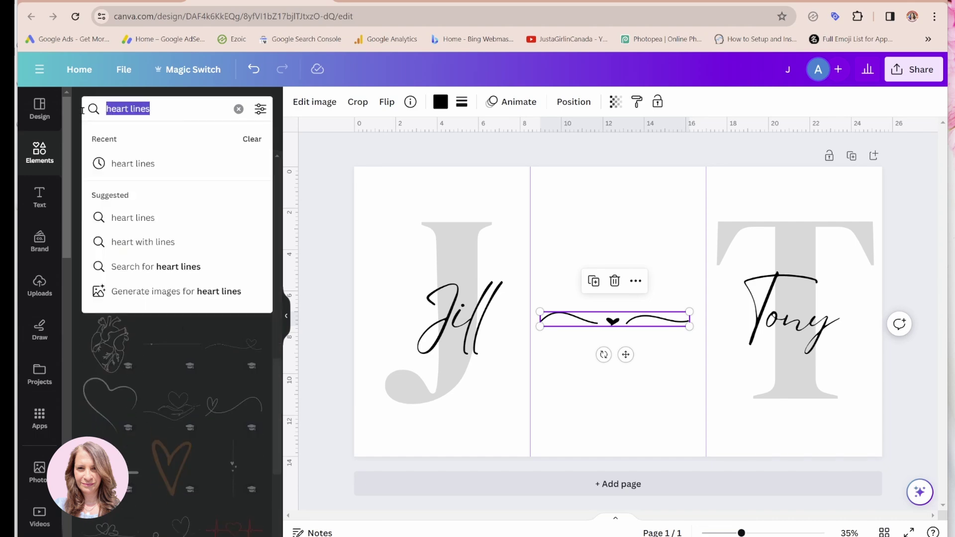
type("curved line")
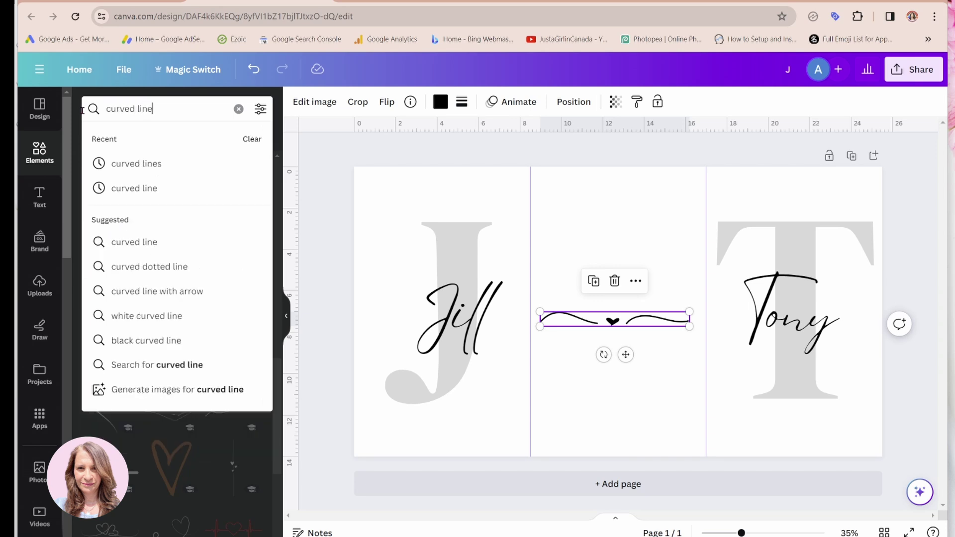
type("s")
key("Return")
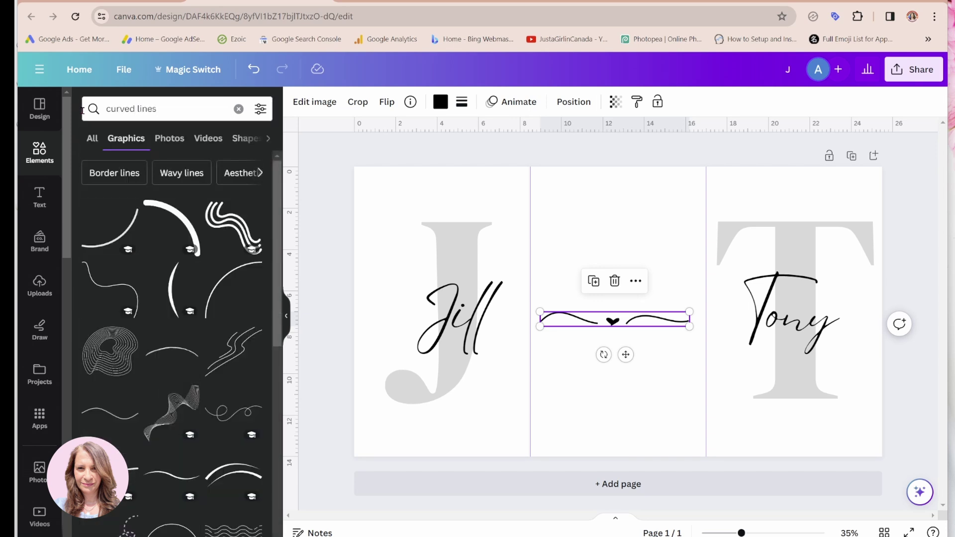
left_click(105, 239)
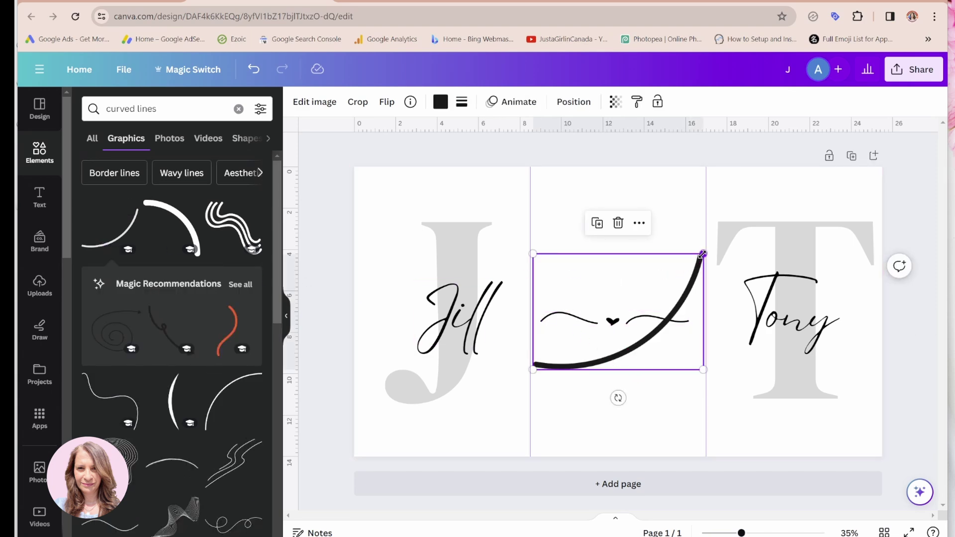
left_click_drag(700, 261, 610, 336)
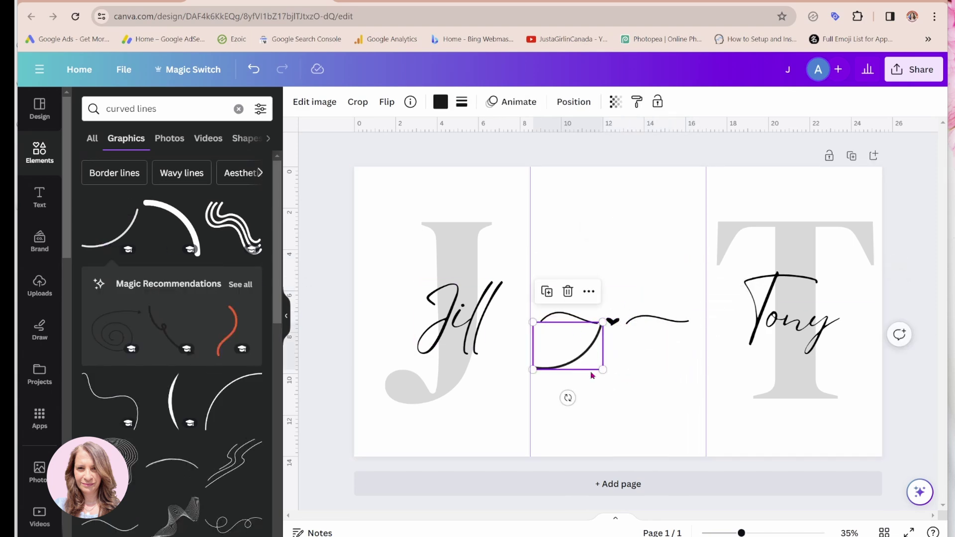
left_click_drag(567, 396, 496, 329)
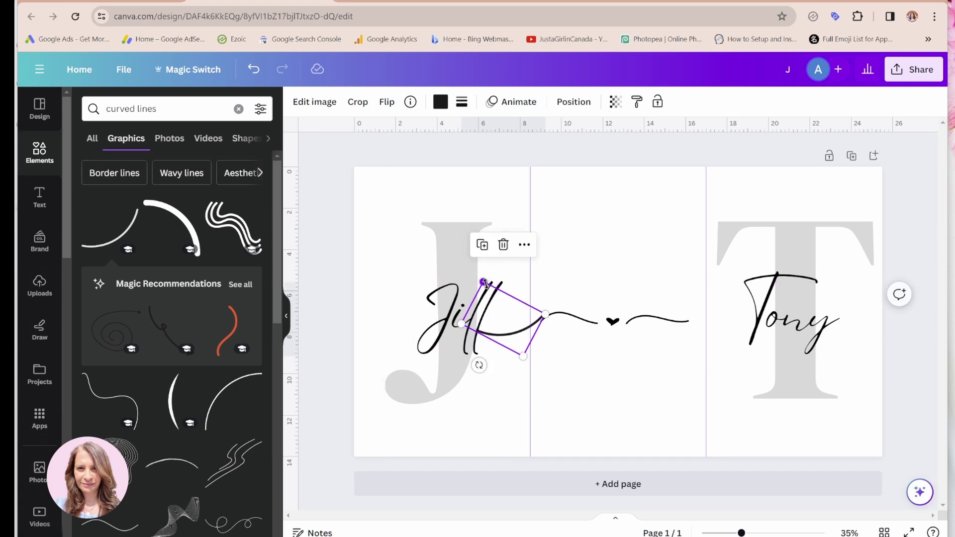
left_click_drag(485, 283, 491, 291)
left_click(558, 344)
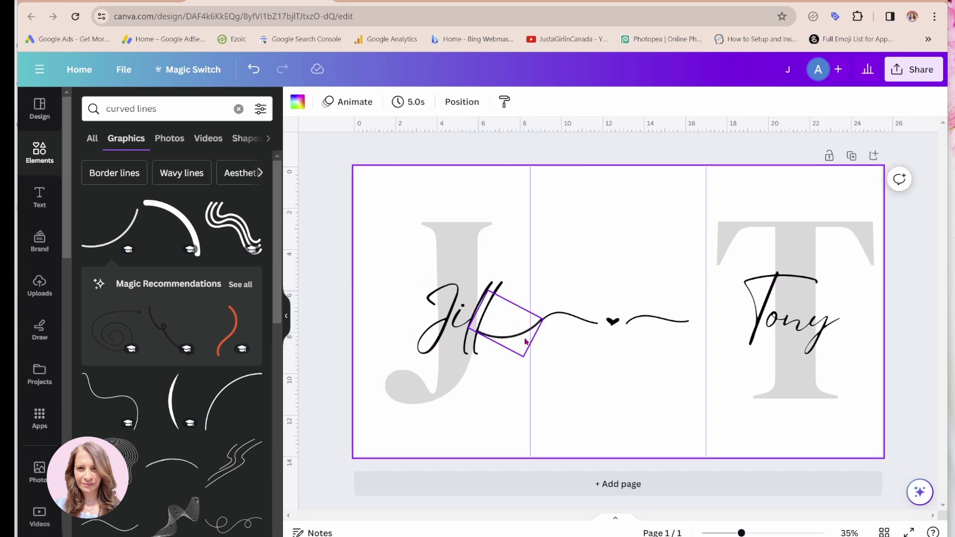
left_click(516, 335)
left_click(621, 378)
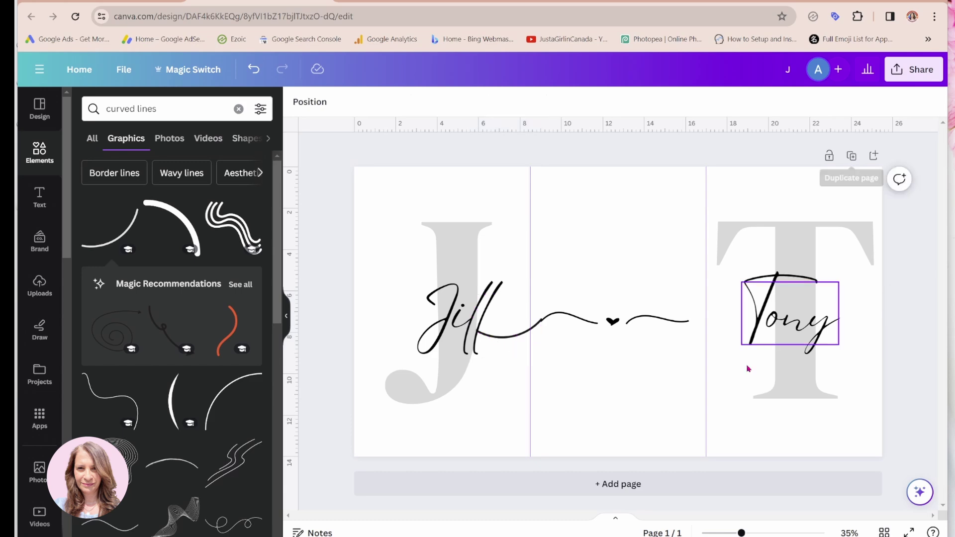
Zoom in and fine-tune the curve's size and position so it reaches toward Jill.
left_click_drag(741, 532, 752, 531)
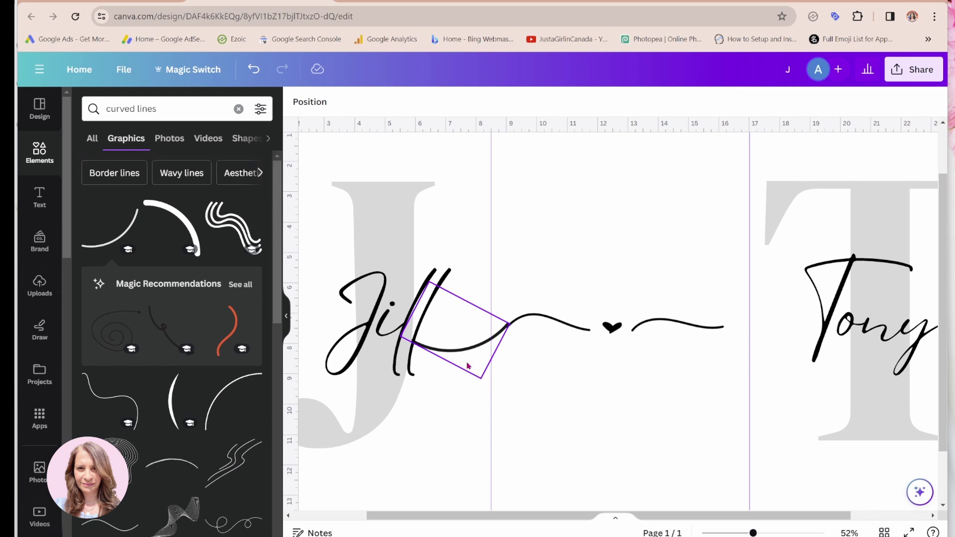
left_click(463, 346)
left_click_drag(463, 347, 463, 345)
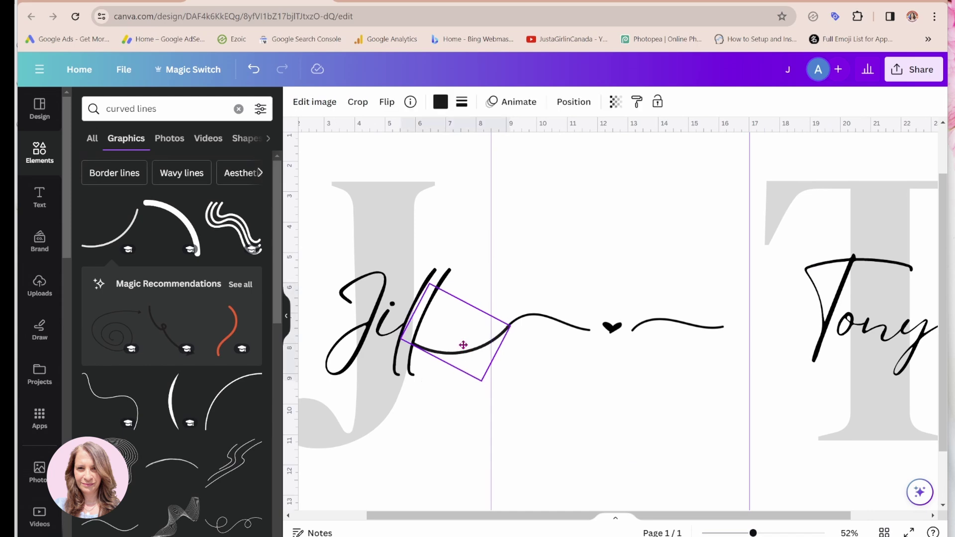
left_click(579, 370)
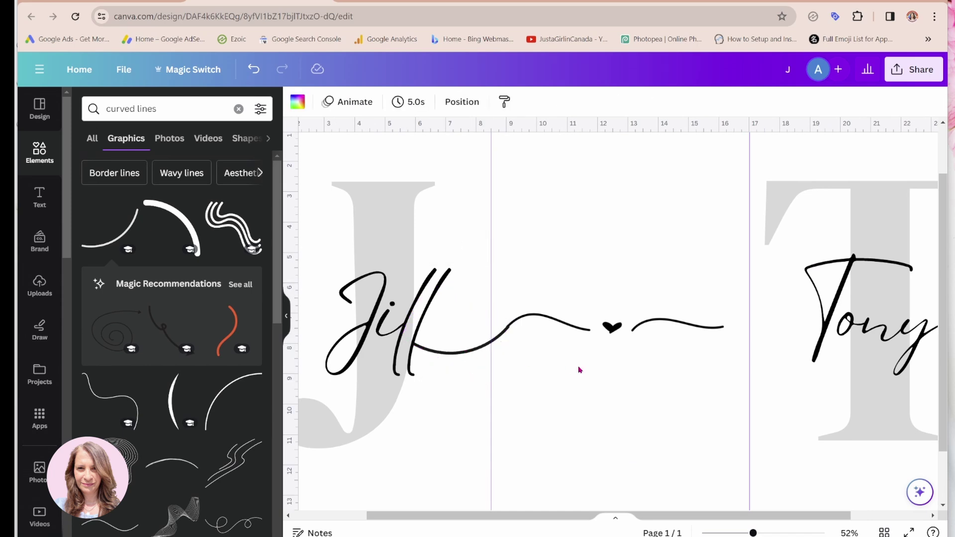
left_click(446, 312)
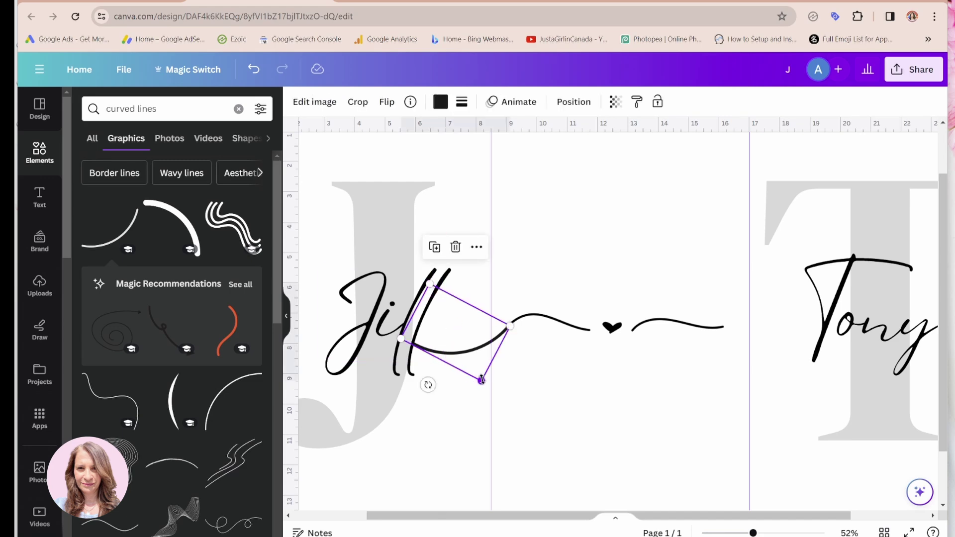
left_click_drag(482, 379, 480, 378)
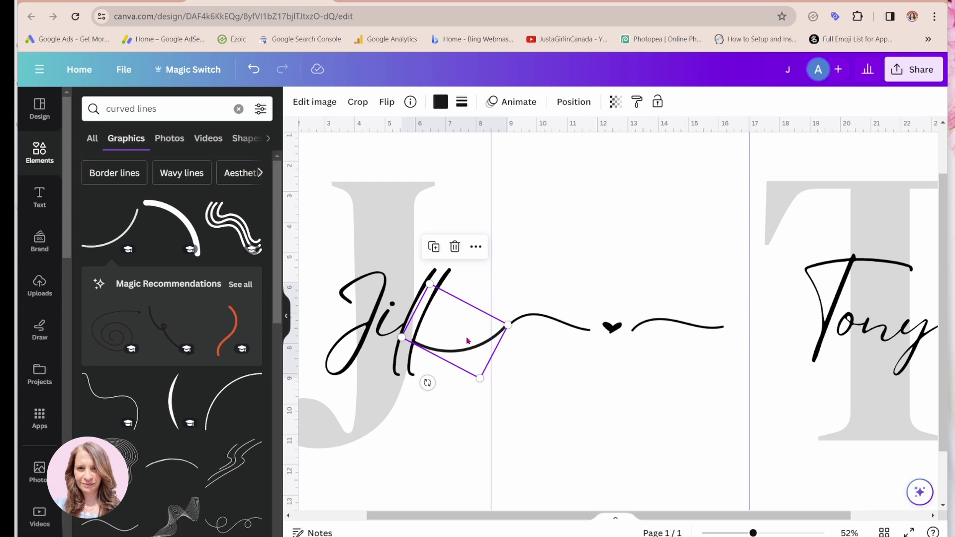
left_click_drag(468, 340, 467, 344)
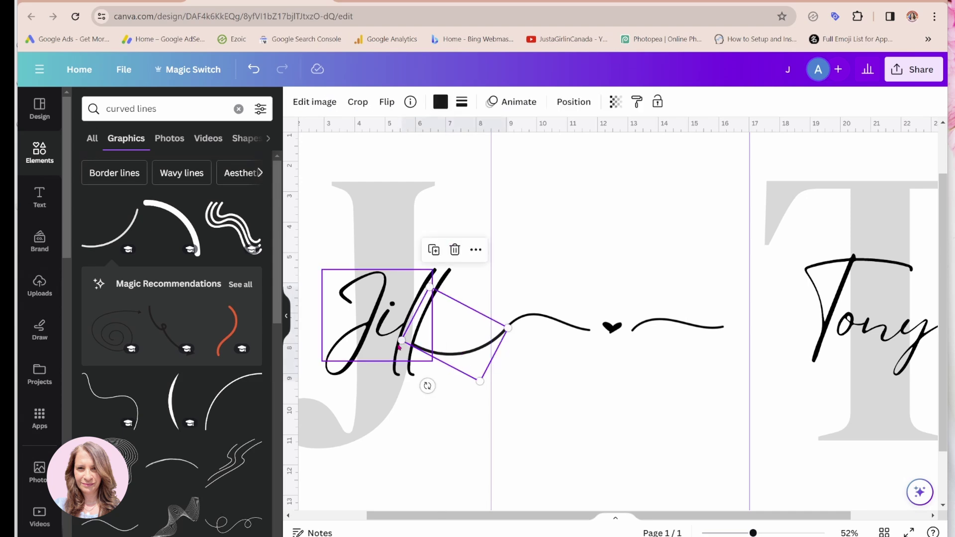
left_click_drag(401, 340, 389, 342)
Bring the swash forward, narrow it to 3 in, rotate to about 36° and nudge it into Jill's ending.
left_click(571, 101)
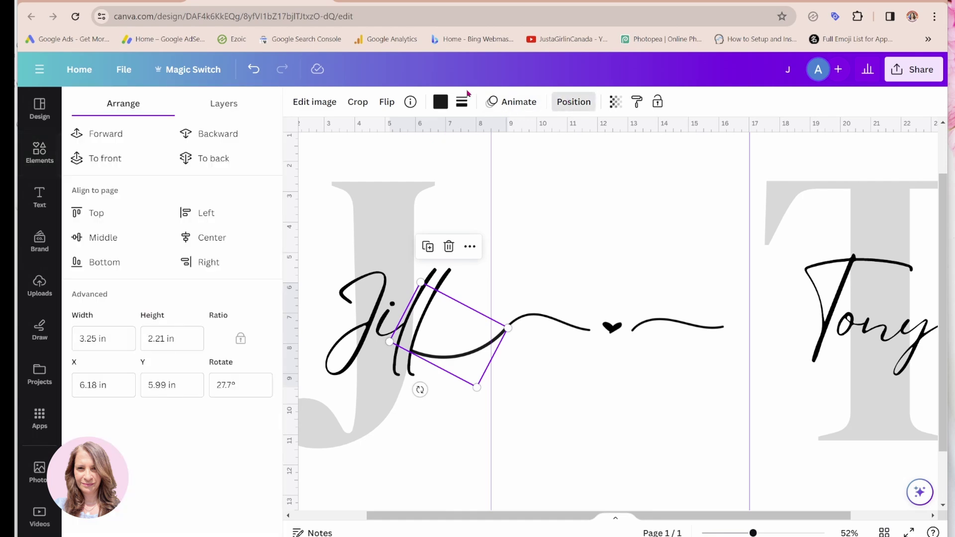
left_click(123, 142)
left_click_drag(390, 342, 399, 341)
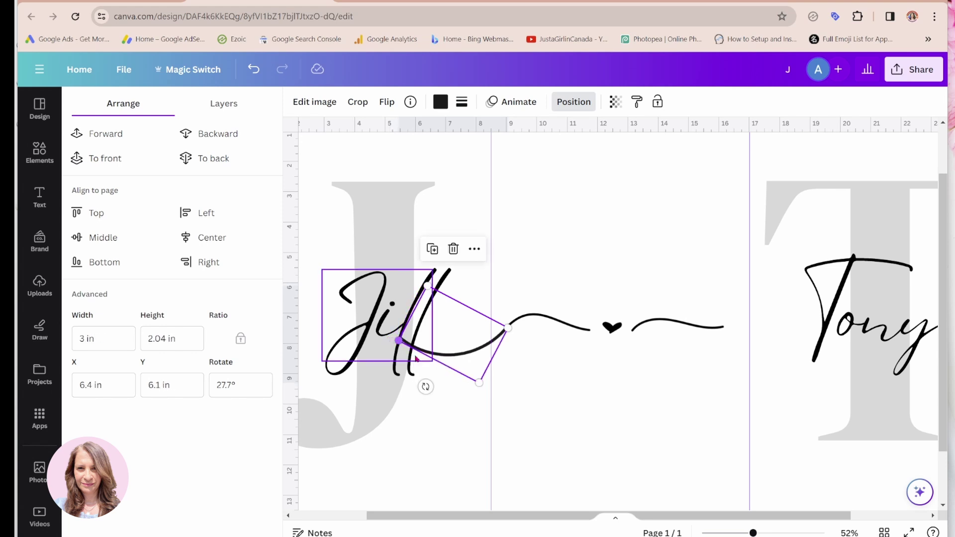
left_click(563, 393)
left_click(473, 352)
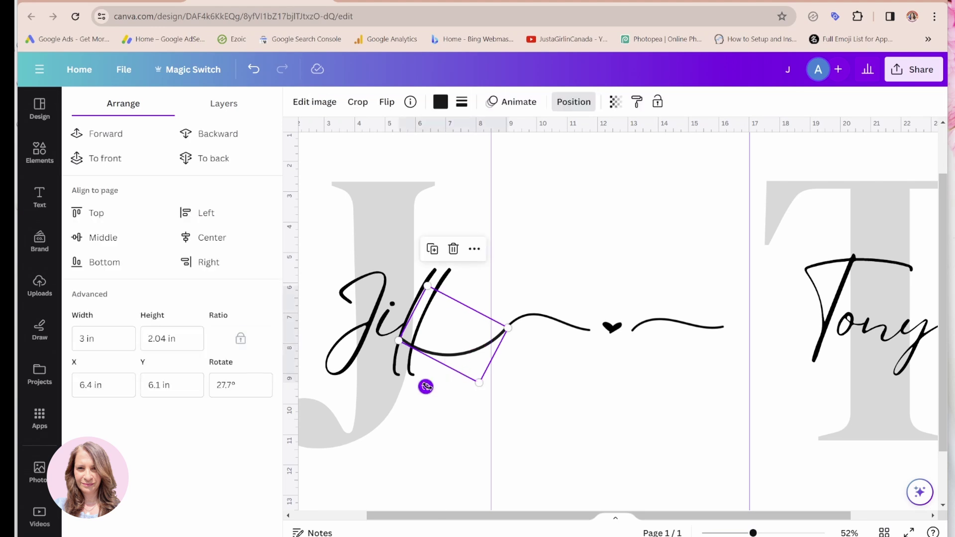
left_click_drag(426, 387, 417, 386)
left_click_drag(464, 353, 464, 343)
left_click(541, 372)
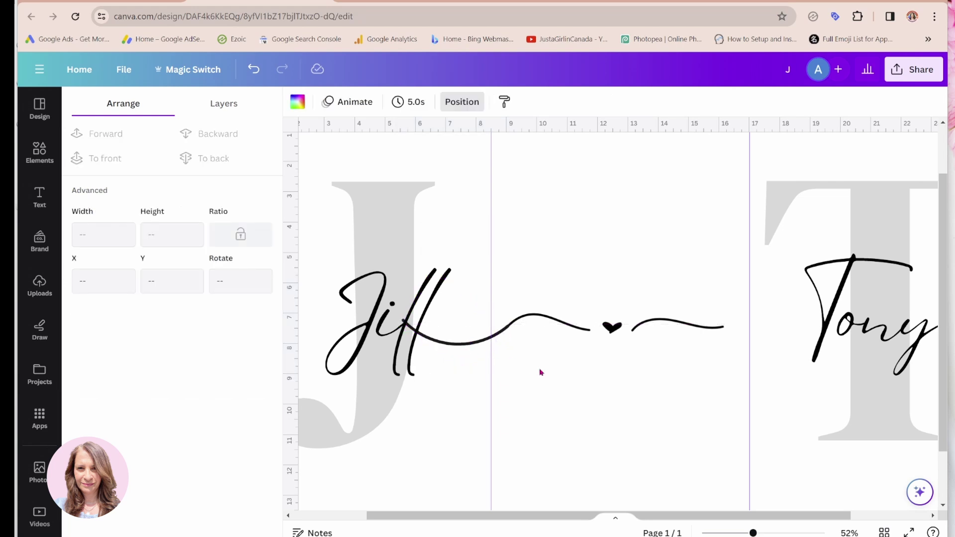
left_click(483, 343)
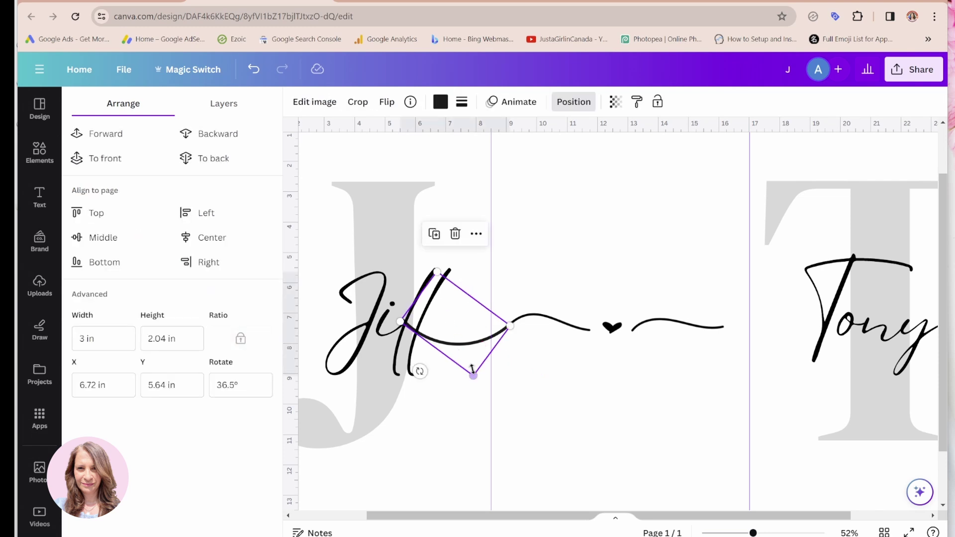
left_click_drag(472, 374, 471, 372)
left_click_drag(468, 338, 468, 340)
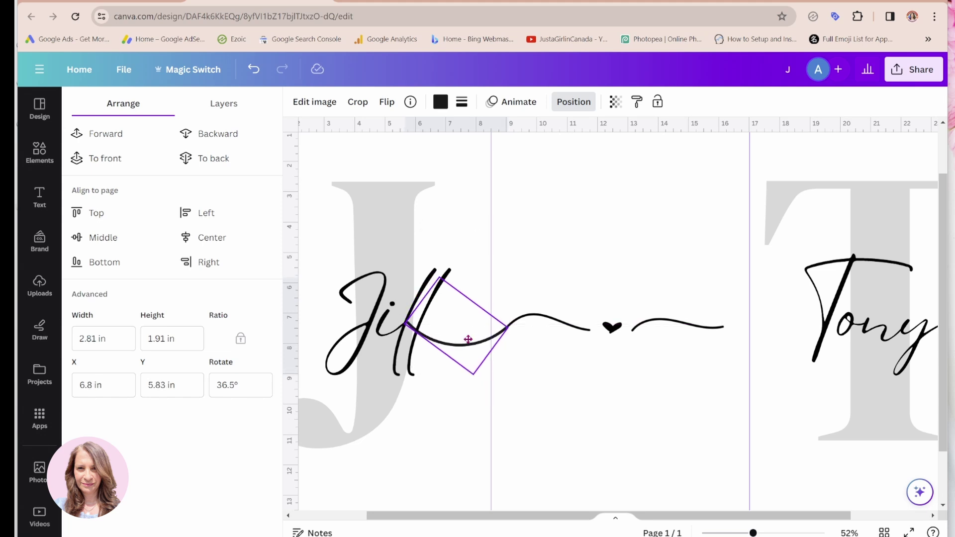
left_click(539, 382)
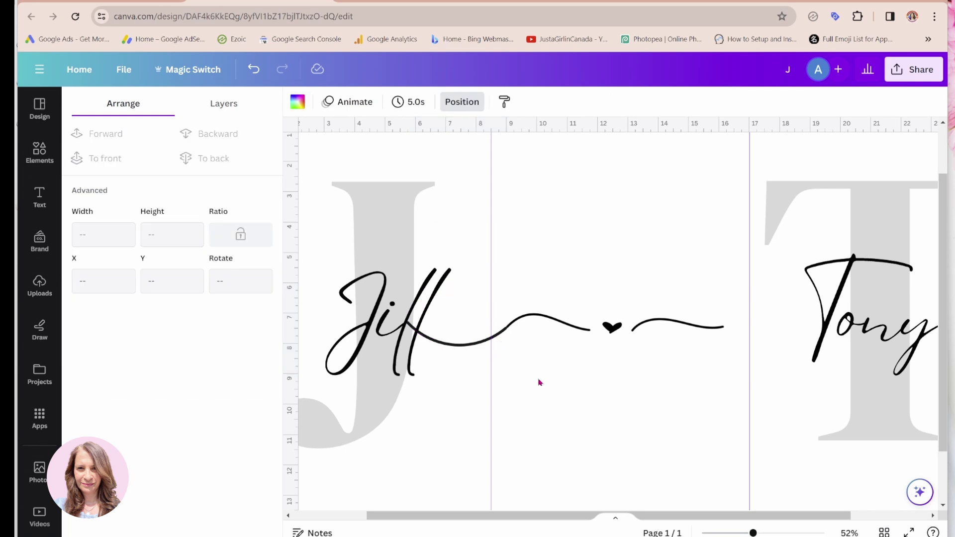
Move the trial swash curve over beside Tony.
left_click(467, 350)
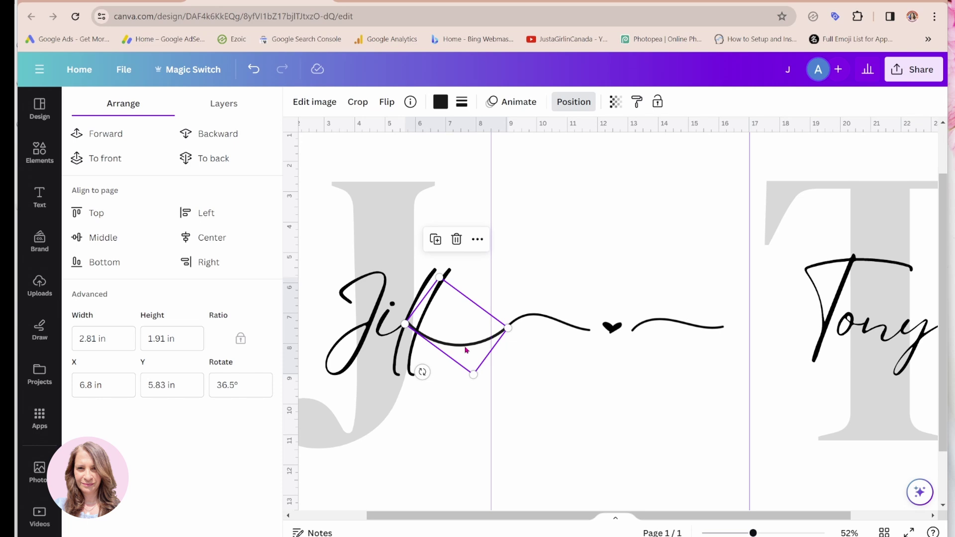
left_click_drag(467, 350, 761, 362)
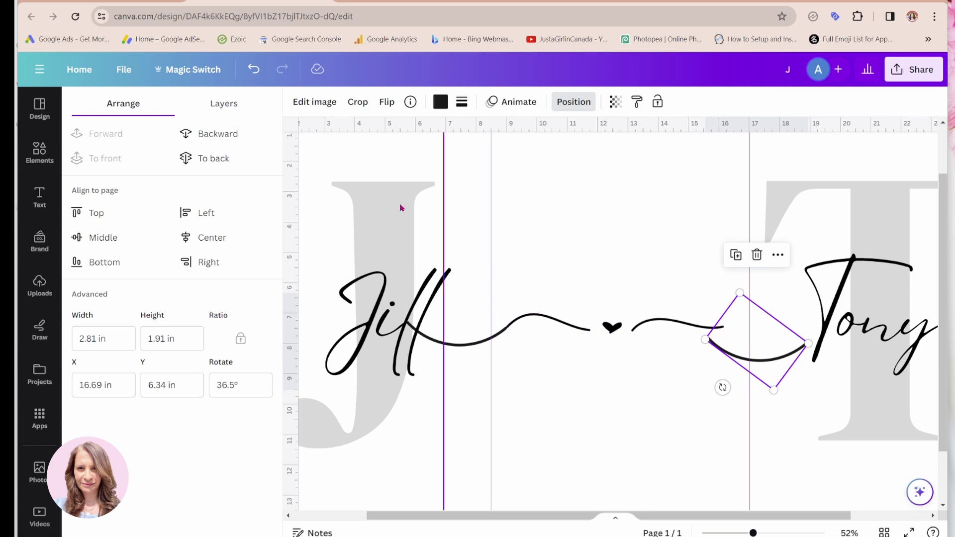
left_click(550, 194)
Search Elements for 'curved line' graphics and browse the results.
left_click(39, 152)
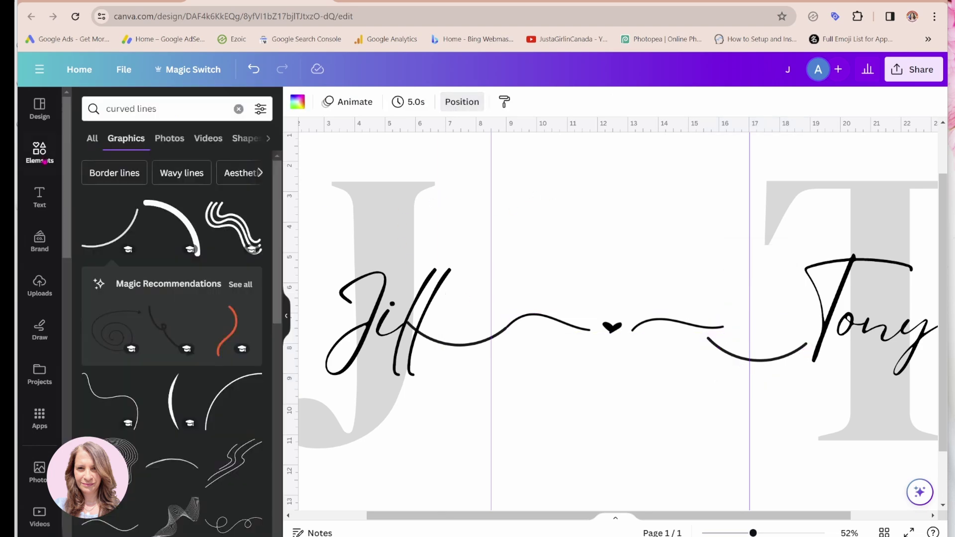
left_click(257, 109)
left_click(199, 108)
type("curved line")
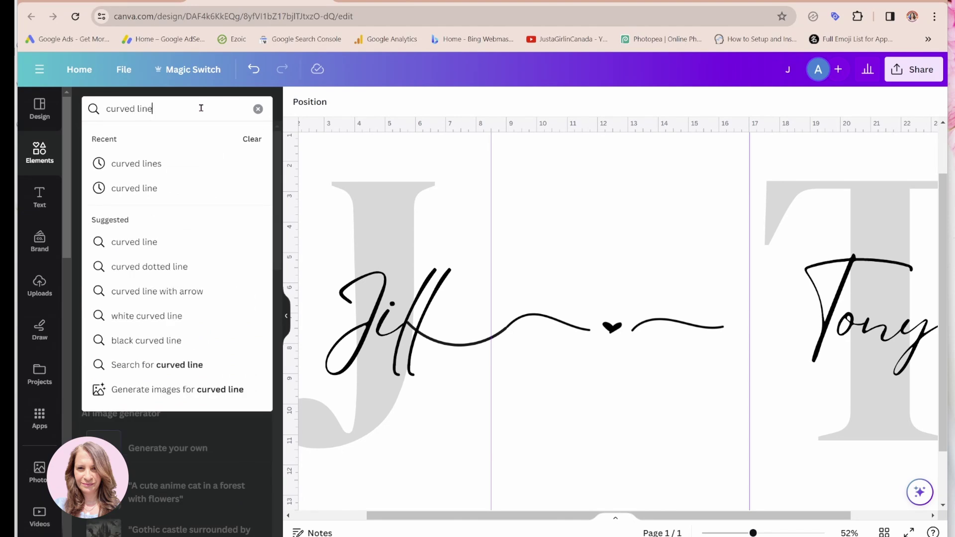
key("Return")
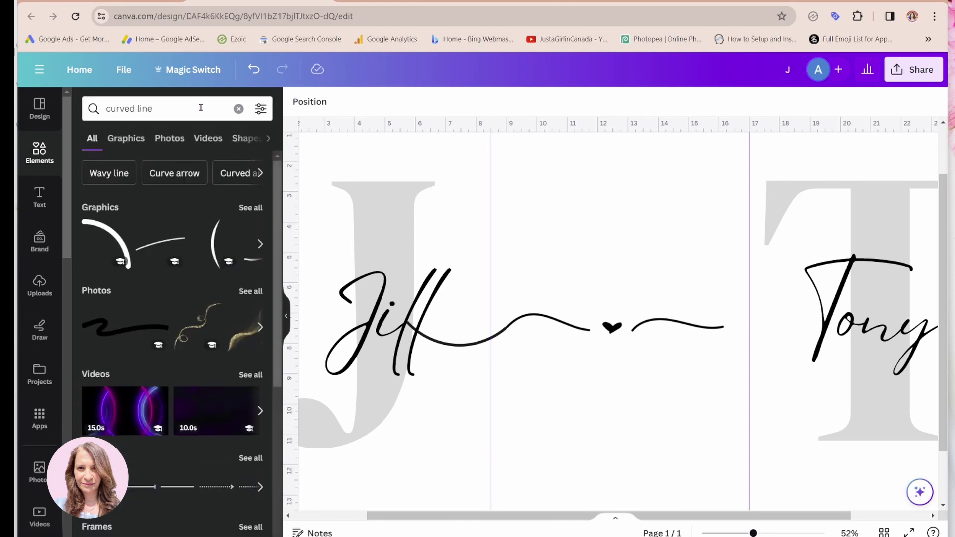
left_click(250, 207)
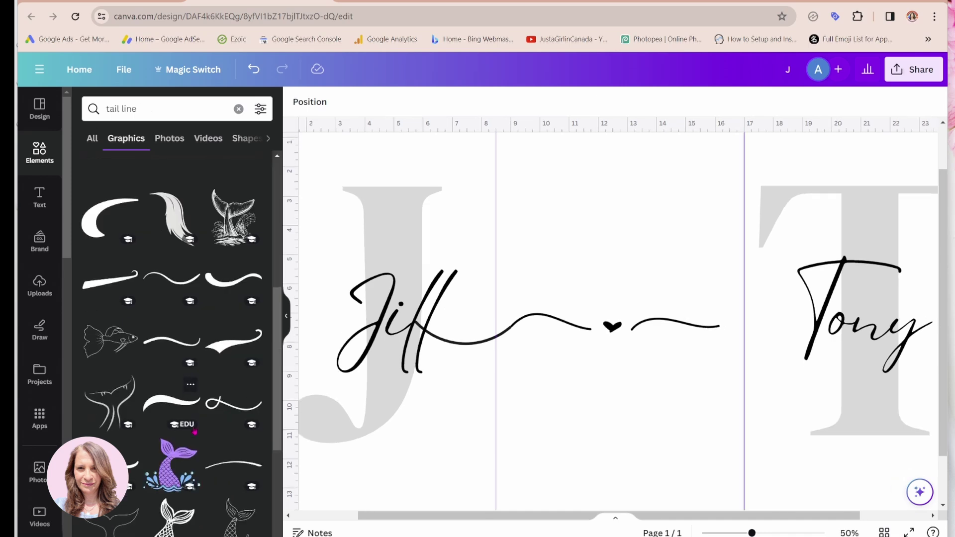
scroll(195, 428, "down", 2)
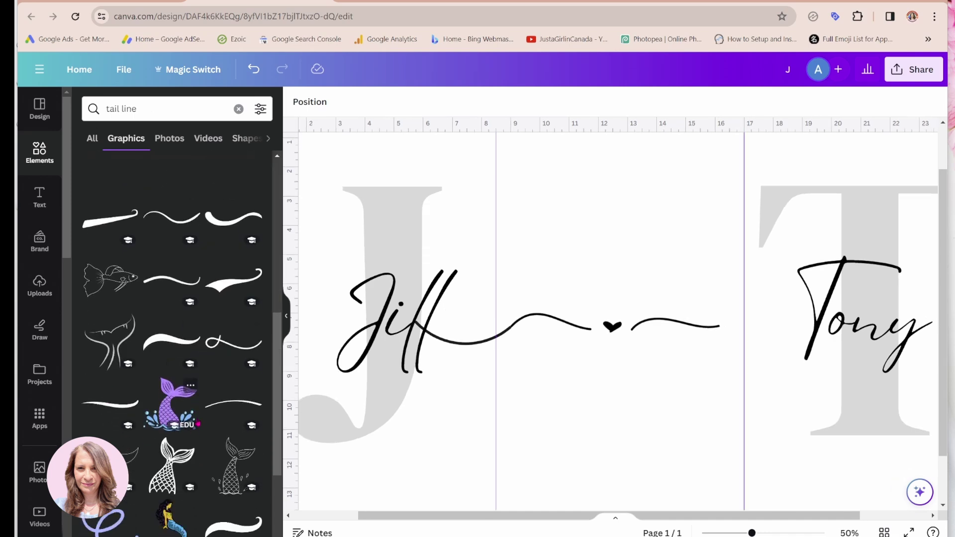
Add the tapered tail-line graphic, shrink it and move it beside Tony.
left_click(209, 413)
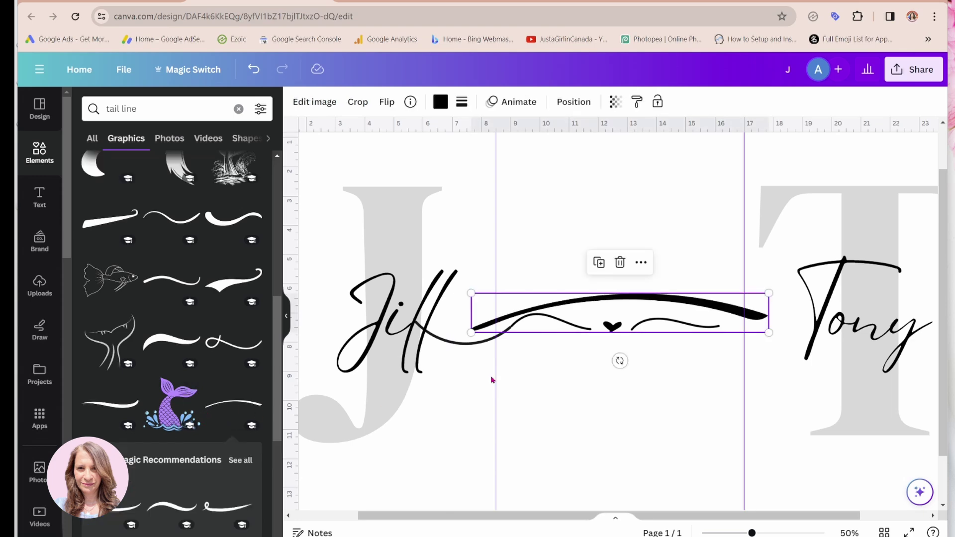
left_click_drag(763, 300, 593, 317)
left_click_drag(499, 328, 619, 282)
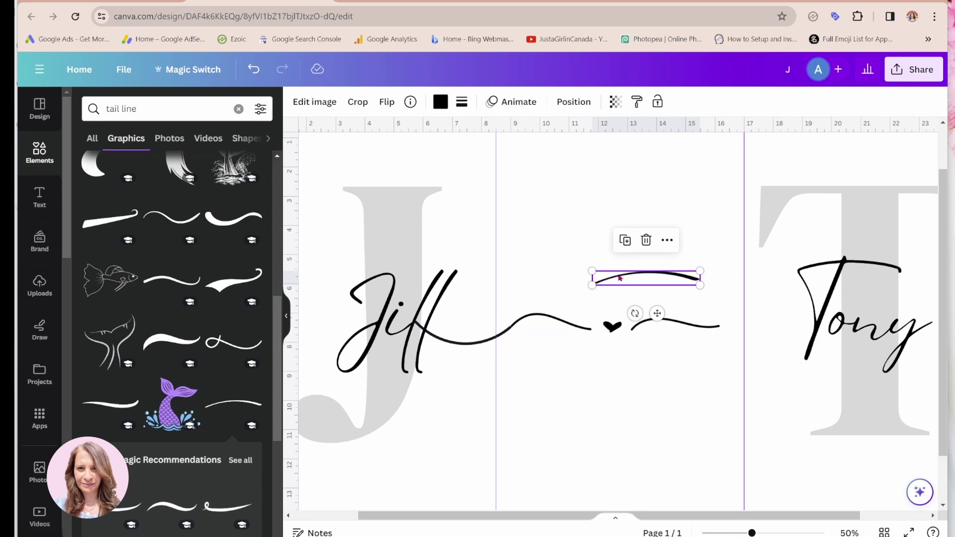
left_click_drag(620, 277, 743, 315)
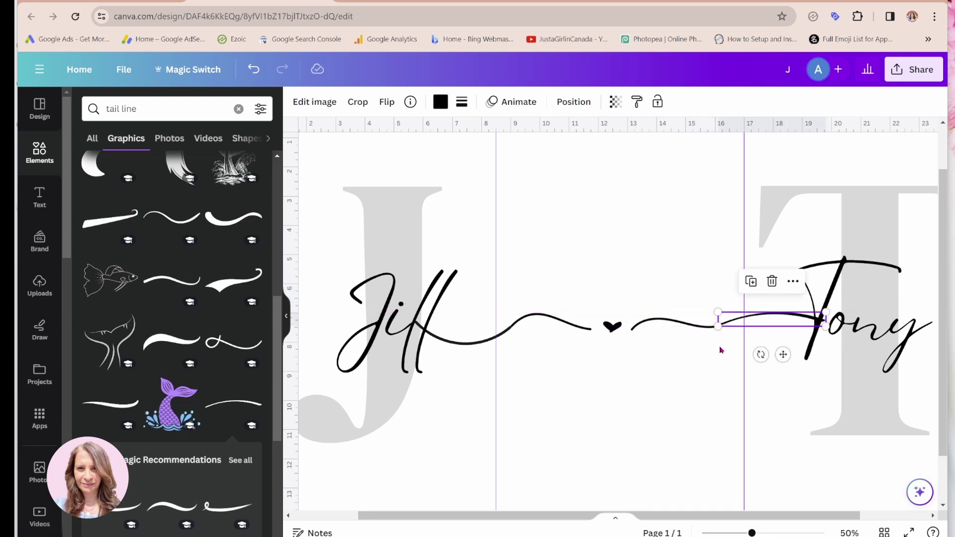
left_click(708, 373)
Fine-tune the tail line to 3.6 × 0.5 into Tony's crossbar and zoom out to 33%.
left_click(739, 320)
left_click_drag(739, 323, 736, 320)
left_click(714, 354)
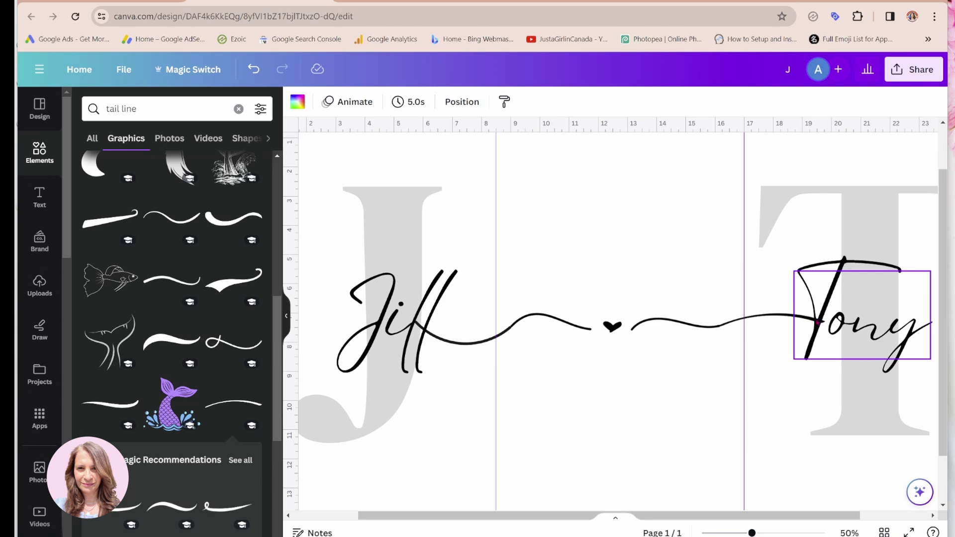
left_click(747, 320)
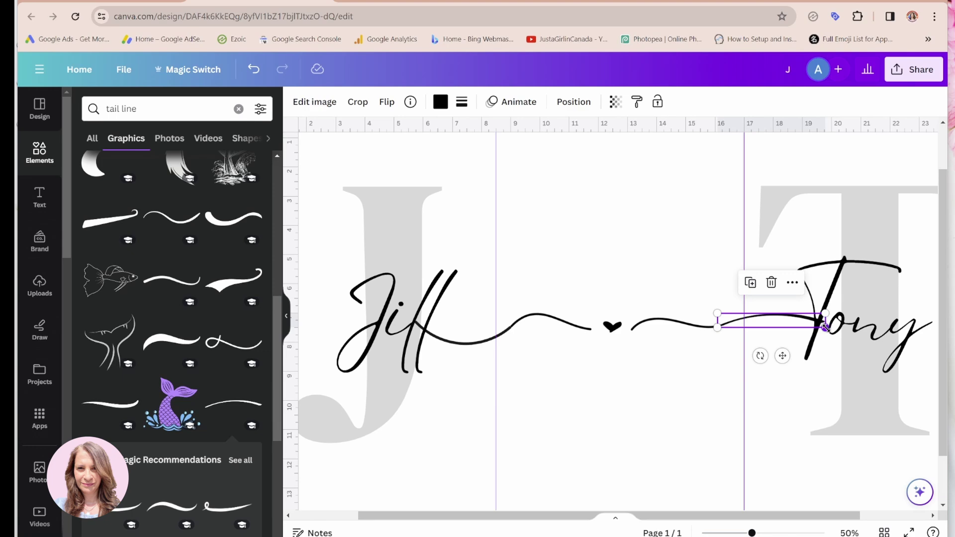
left_click_drag(826, 326, 821, 327)
left_click(715, 366)
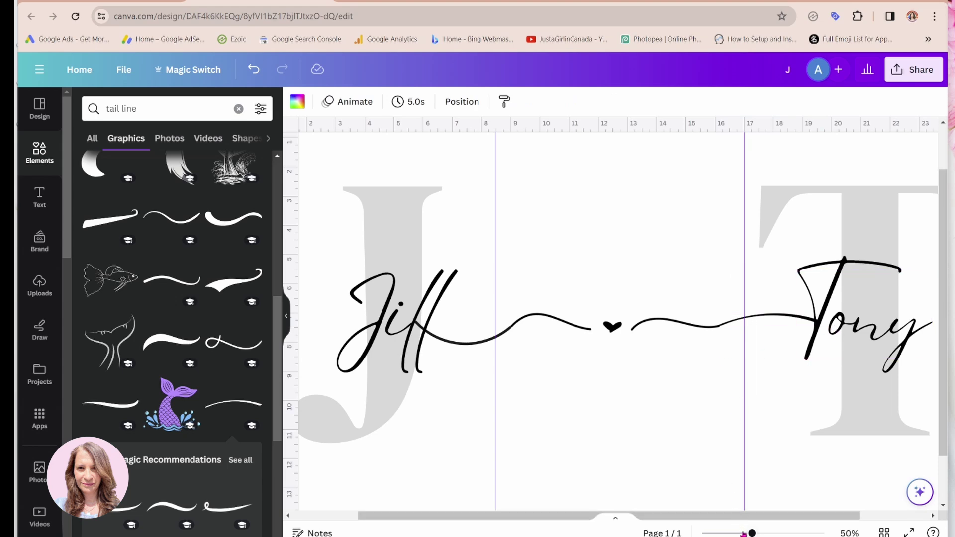
left_click_drag(751, 533, 739, 533)
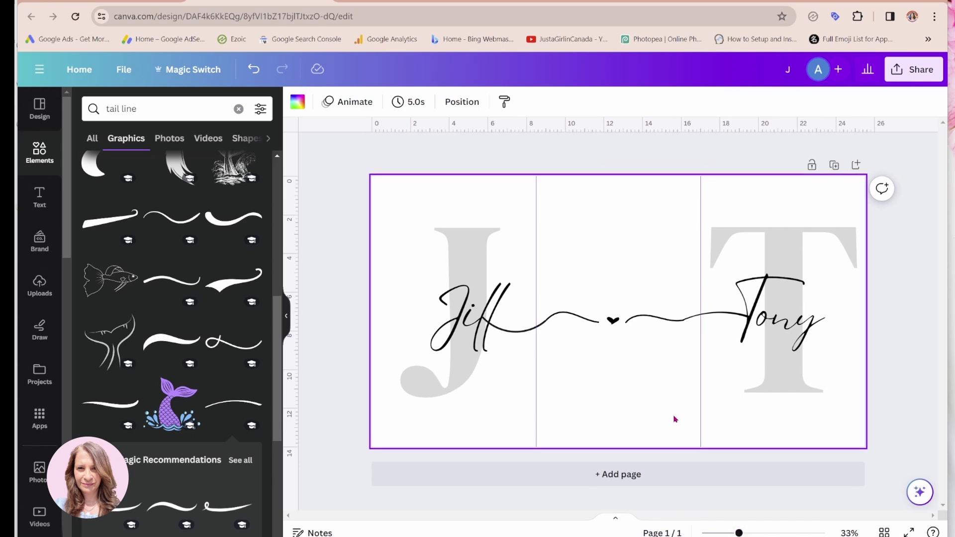
Add a second page, then copy the Tony swash and stretch it from the left edge into Jill.
left_click(568, 473)
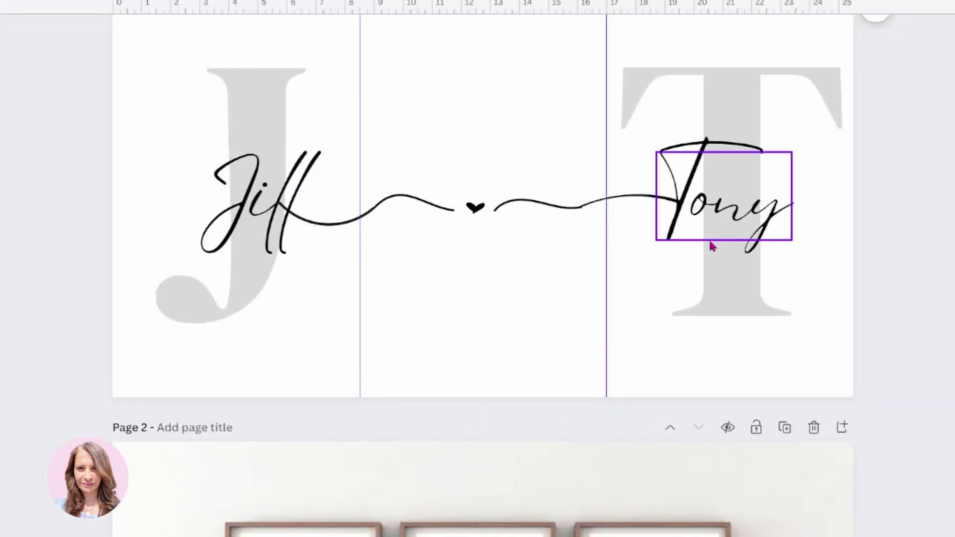
scroll(830, 320, "up", 2)
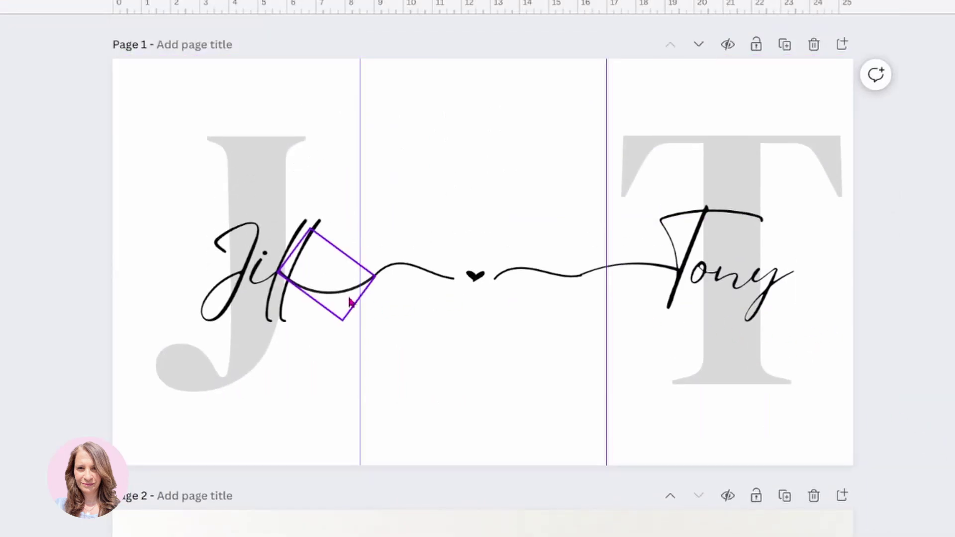
left_click(603, 274)
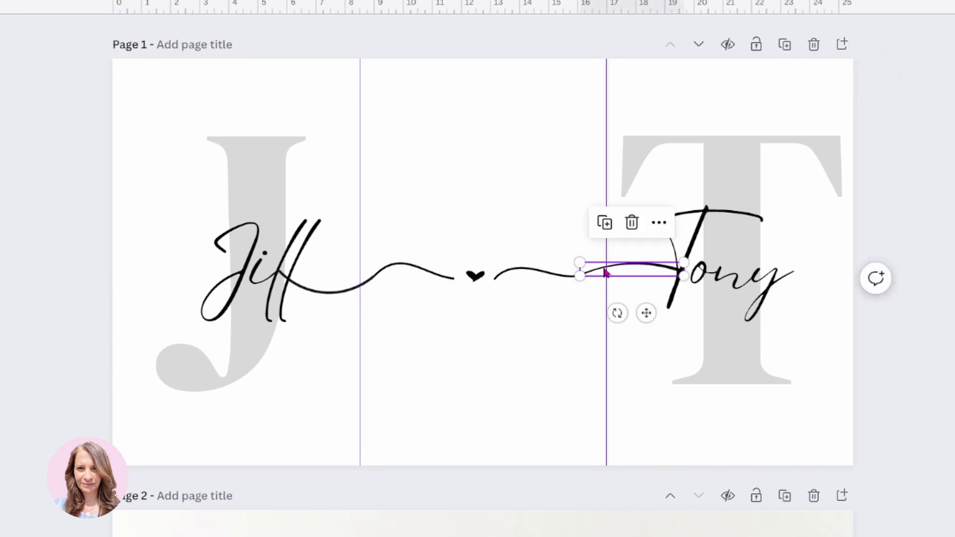
left_click(605, 226)
left_click_drag(650, 317, 202, 314)
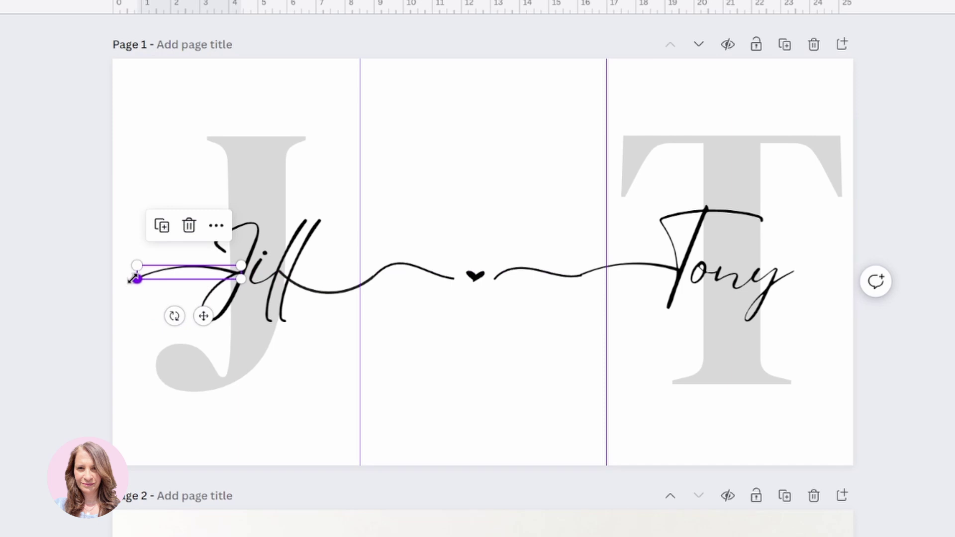
mouse_move(136, 279)
left_mouse_down()
mouse_move(89, 292)
mouse_move(132, 268)
left_mouse_up()
left_click(111, 290)
left_click(130, 278)
left_click(91, 320)
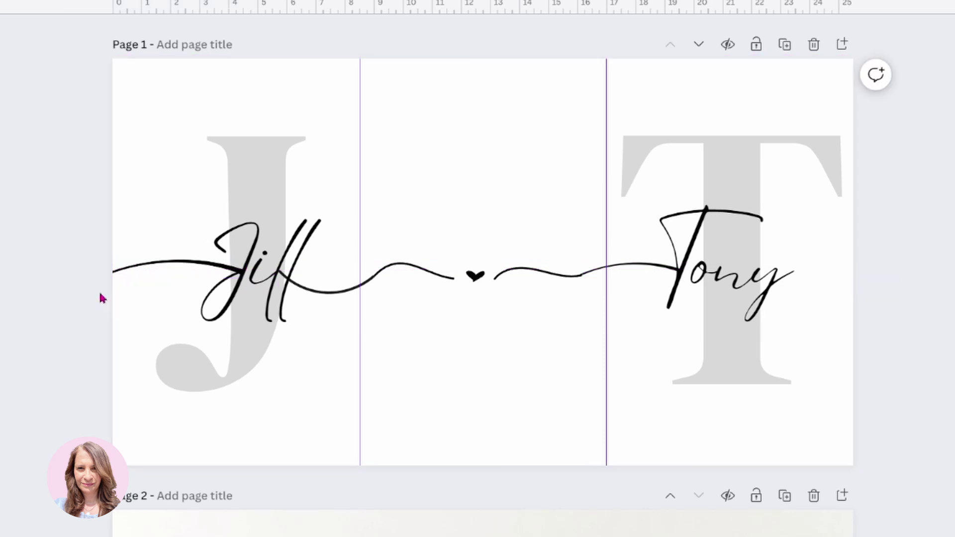
Duplicate the swash and place the copy running from Tony to the right edge.
left_click(144, 219)
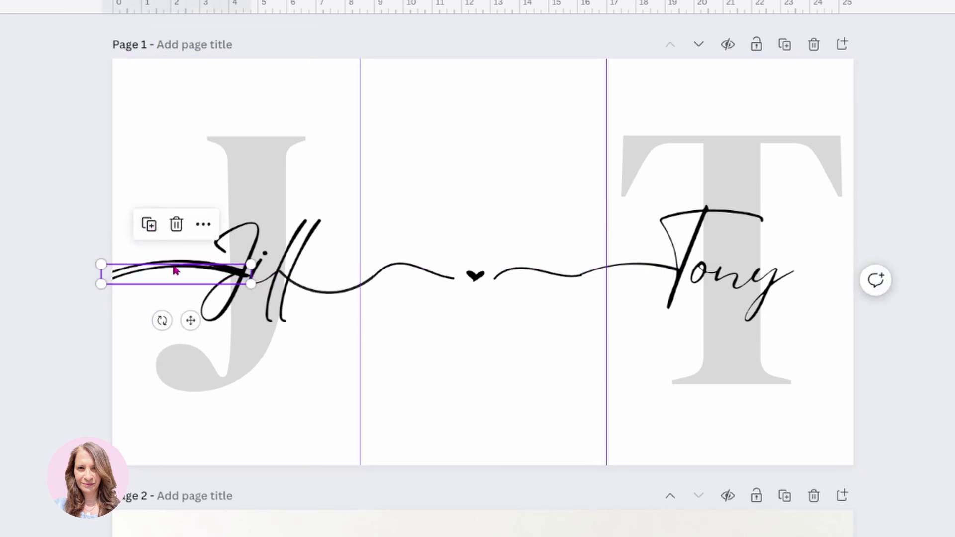
left_click_drag(176, 273, 861, 267)
left_click(900, 329)
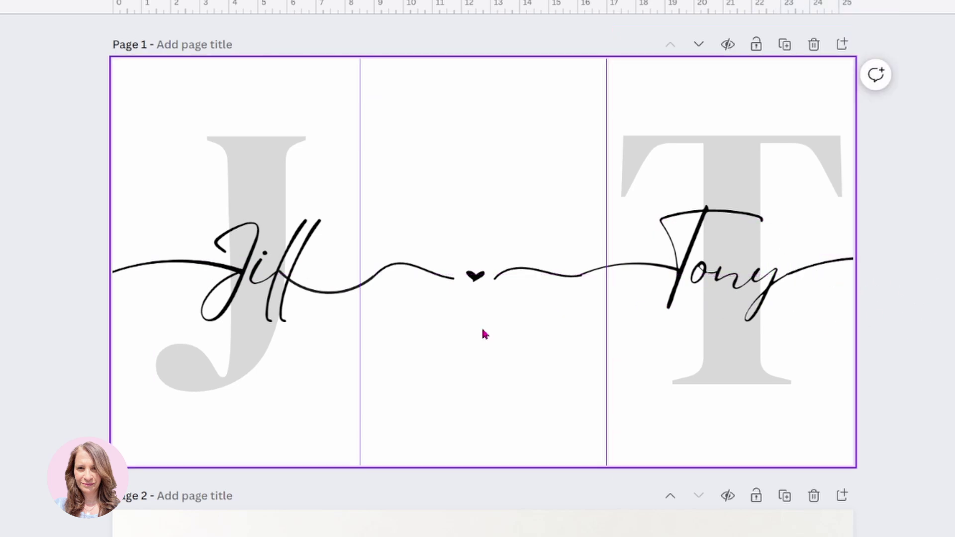
Duplicate the Jill text, move the copy below the heart and shrink it.
left_click(262, 299)
left_click(277, 180)
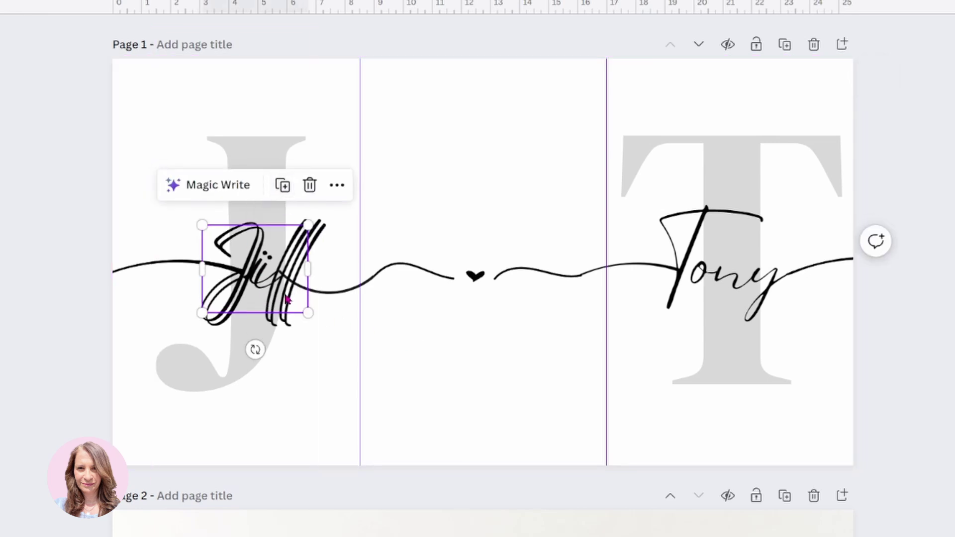
left_click_drag(288, 298, 504, 385)
left_click_drag(530, 309, 473, 364)
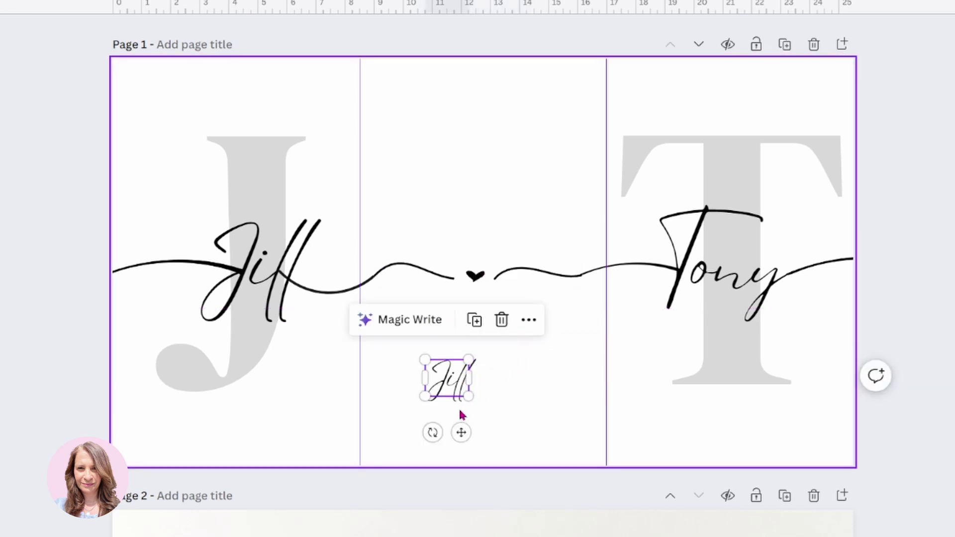
Replace the copy's text with '2023-12-31' and centre it just under the heart.
double_click(458, 390)
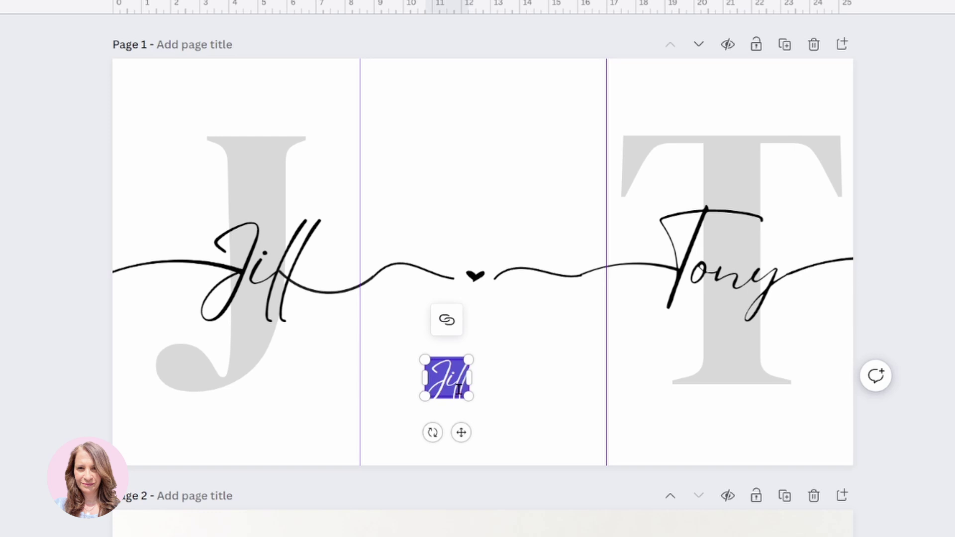
type("202")
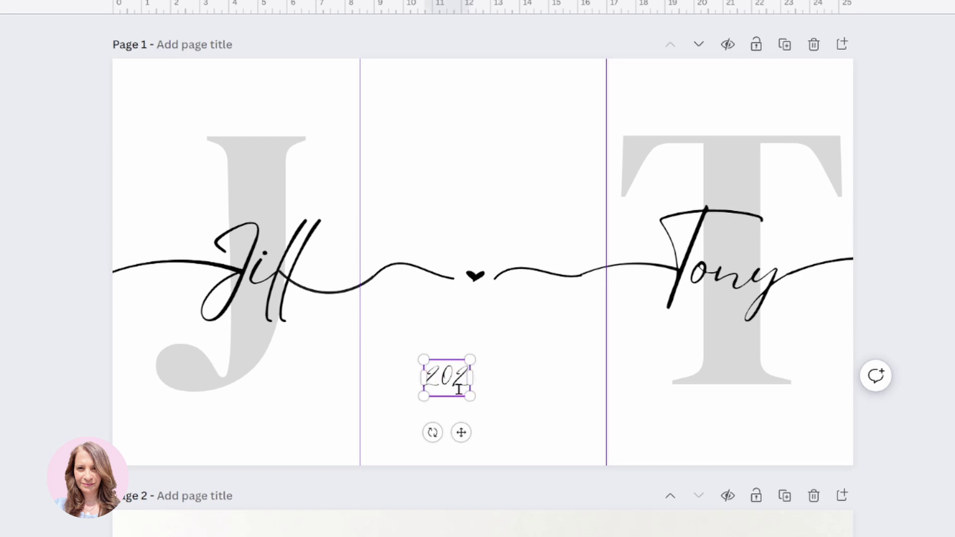
type("3")
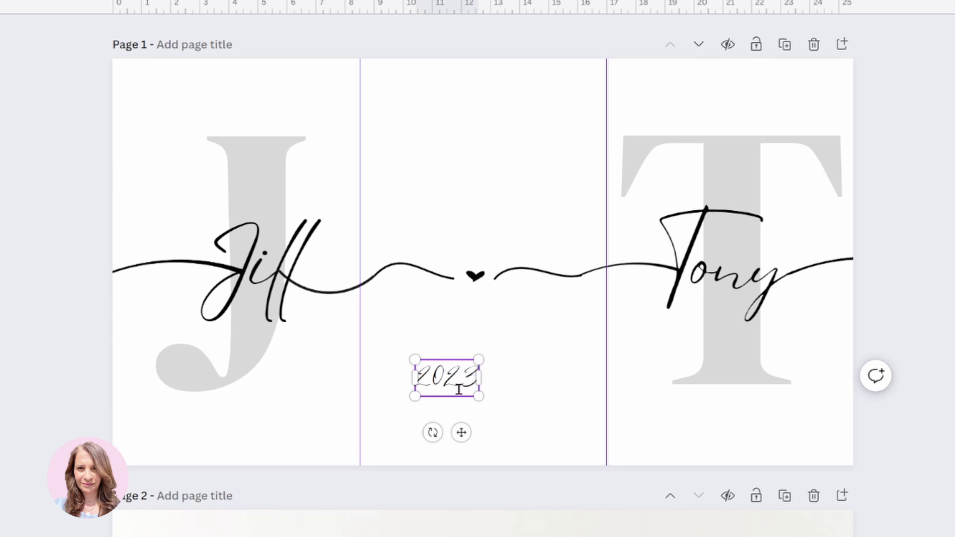
type("-2")
key("BackSpace")
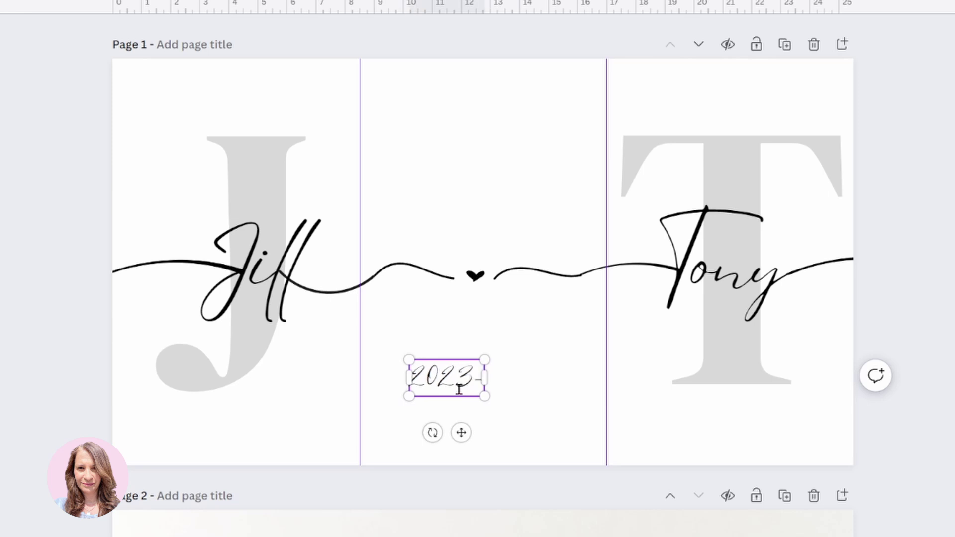
type("12-31")
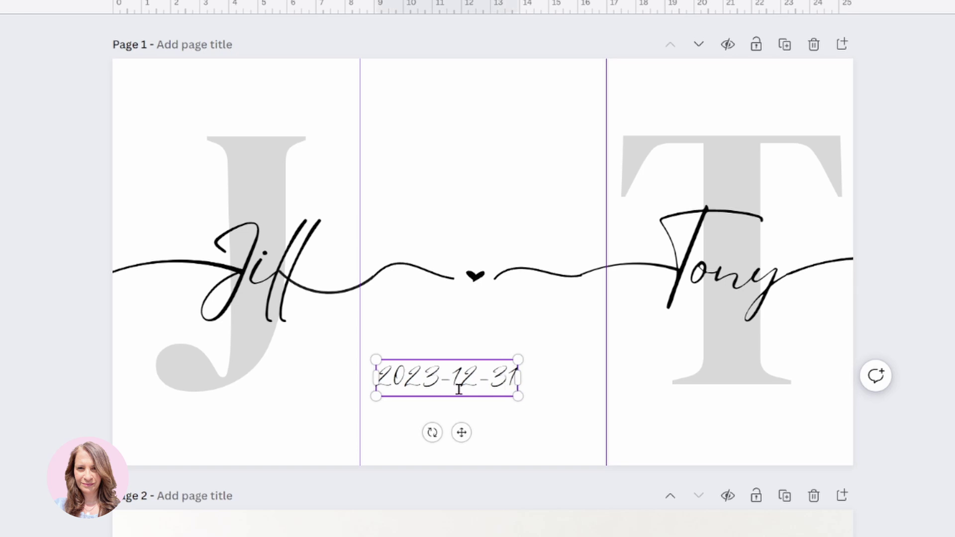
left_click_drag(461, 432, 492, 434)
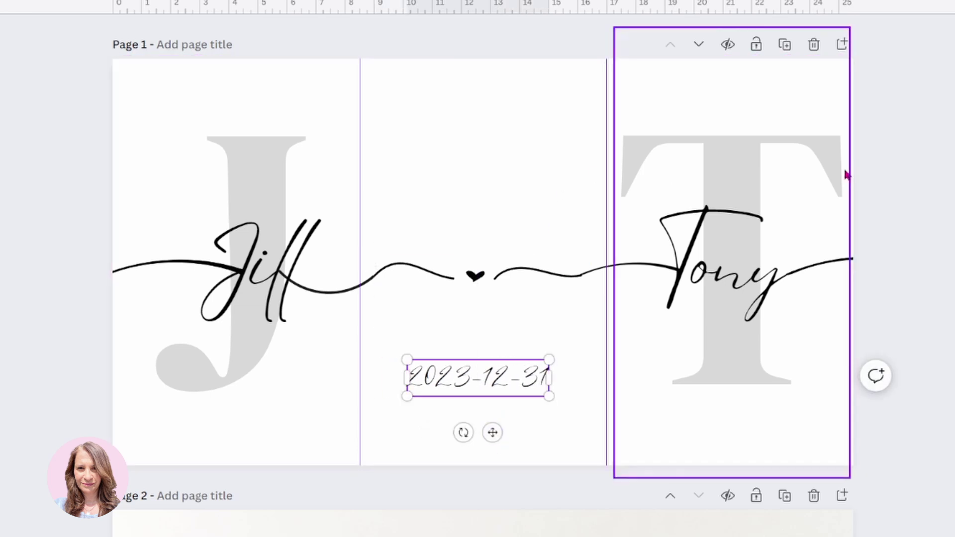
left_click(930, 158)
left_click_drag(533, 382, 531, 351)
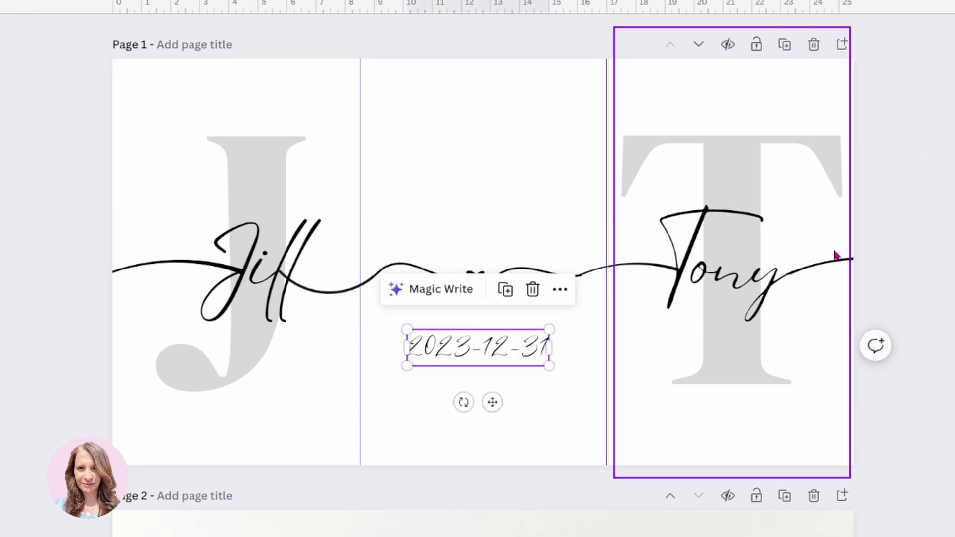
left_click(898, 219)
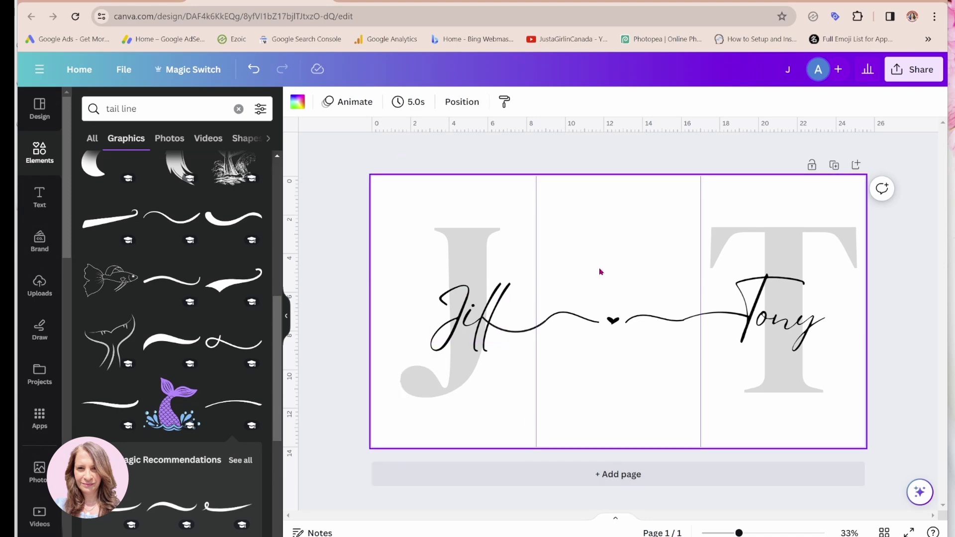
Export the whole design as a PNG file, J.png.
left_click(902, 79)
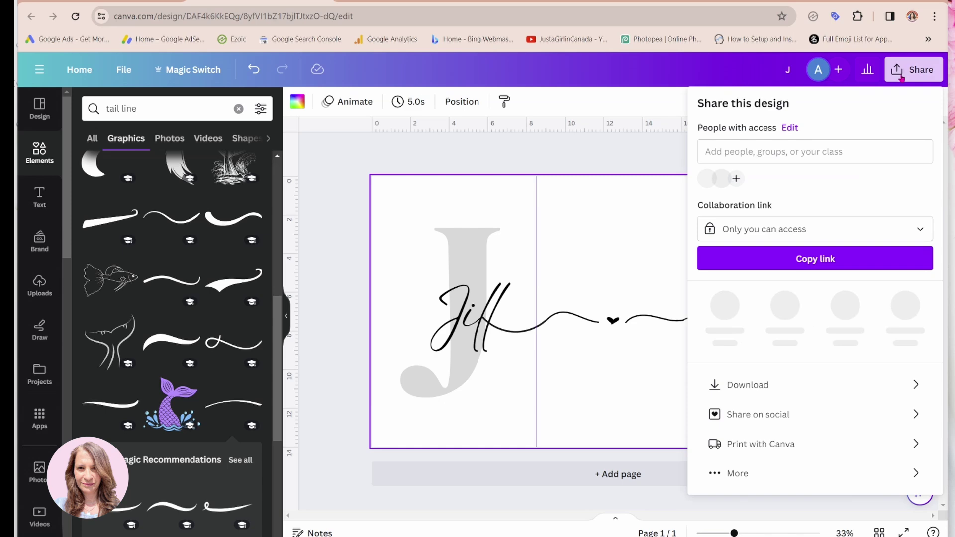
left_click(752, 380)
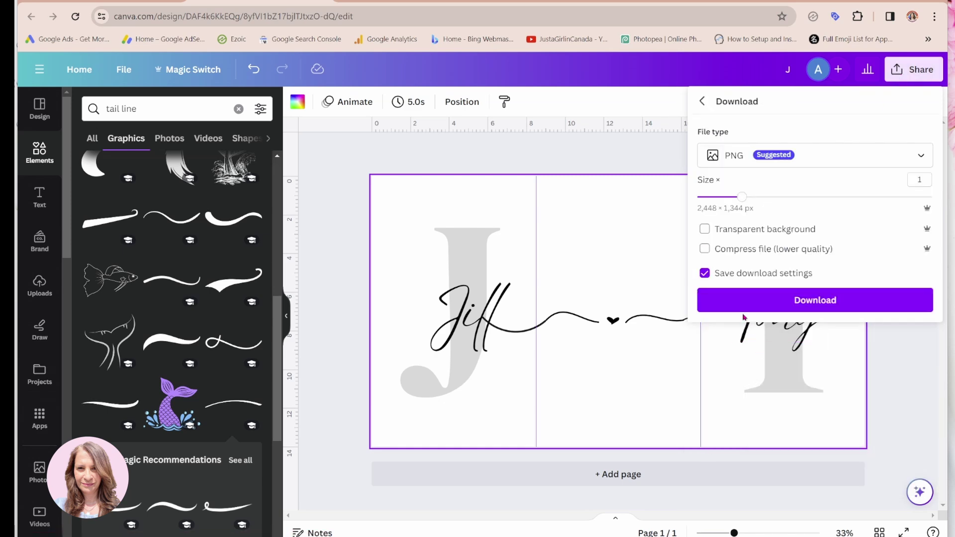
left_click(741, 306)
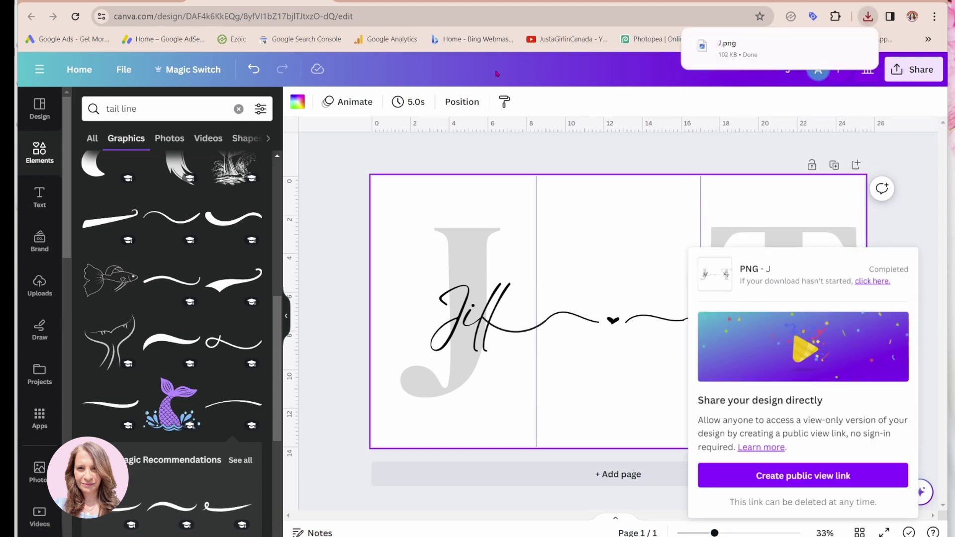
Go to pinetools.com in a new tab and open its Split image tool.
key("ctrl+t")
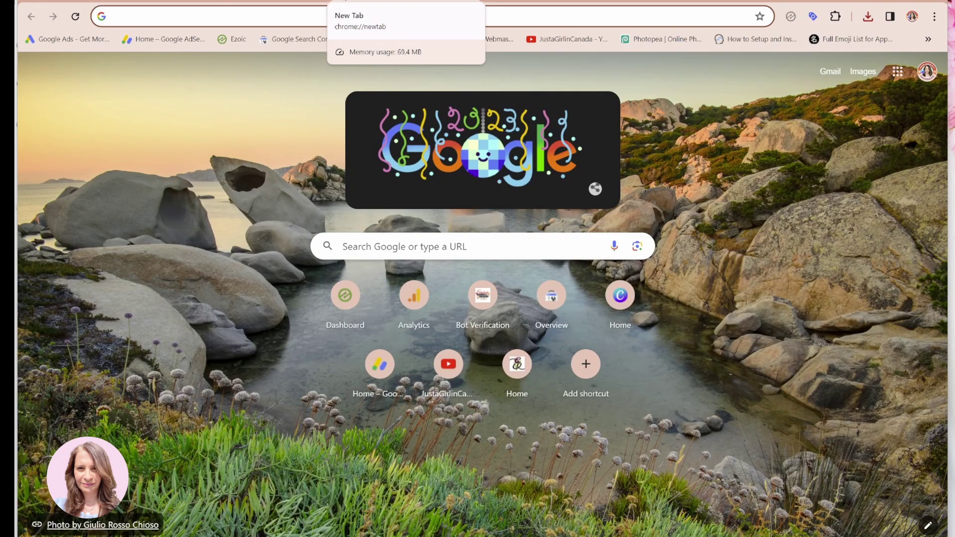
type("pine")
key("Return")
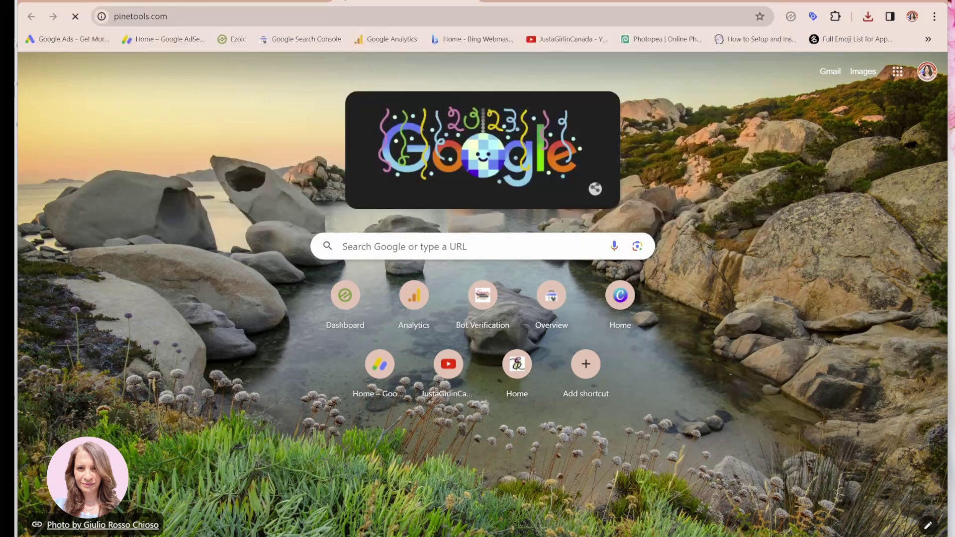
left_click(358, 65)
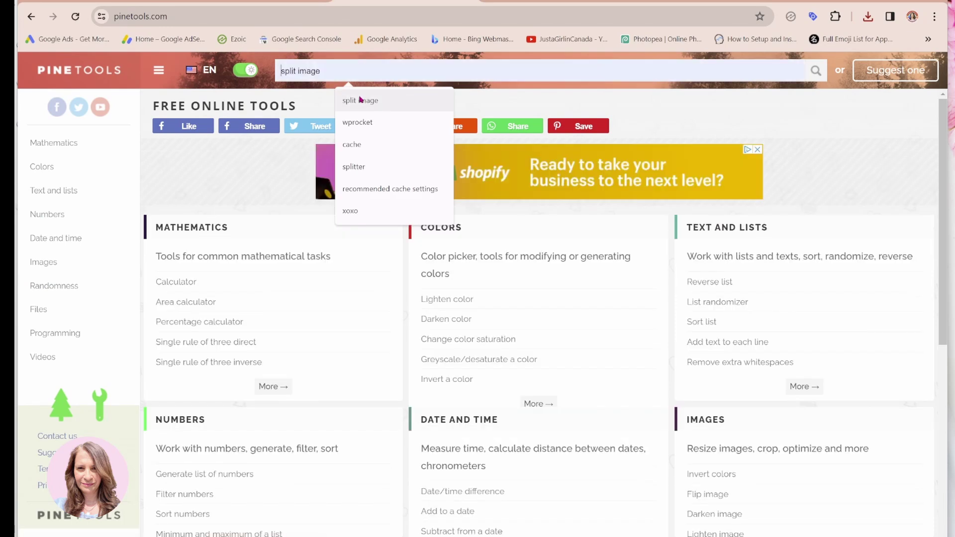
left_click(360, 100)
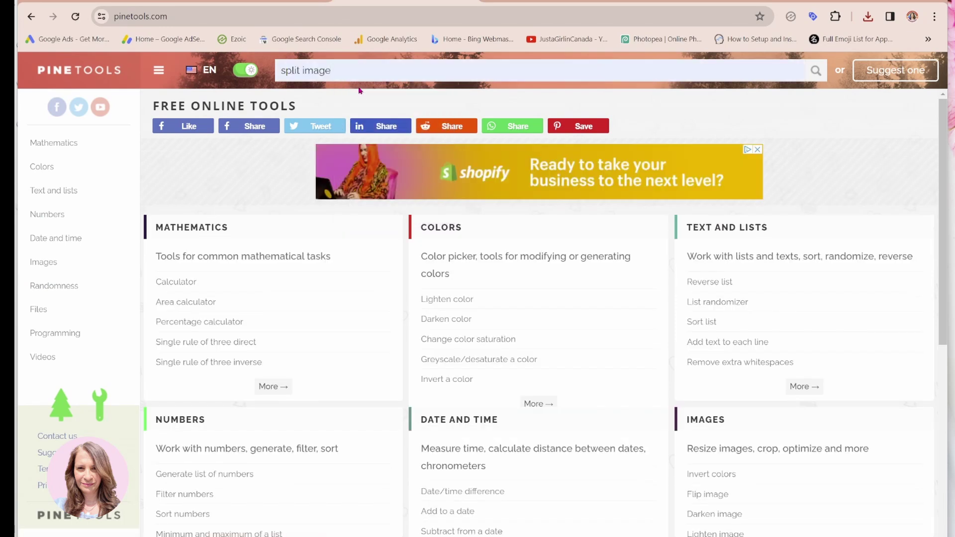
key("Return")
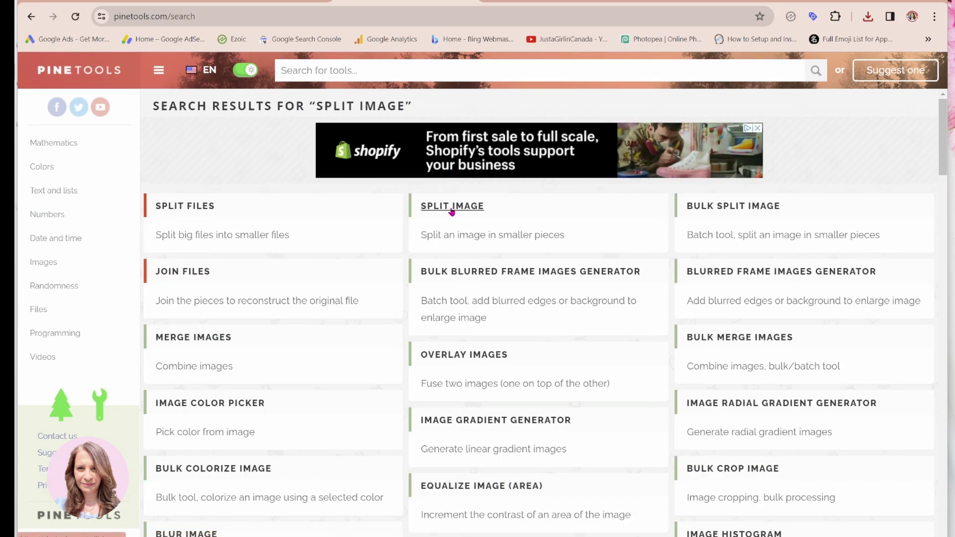
left_click(452, 208)
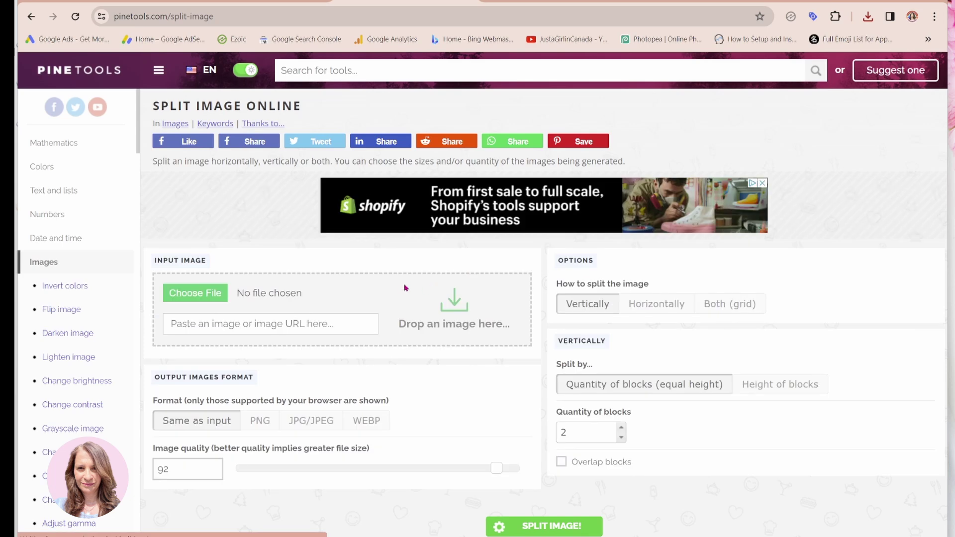
Load J.png and set it to split horizontally into 3 blocks.
left_click(208, 297)
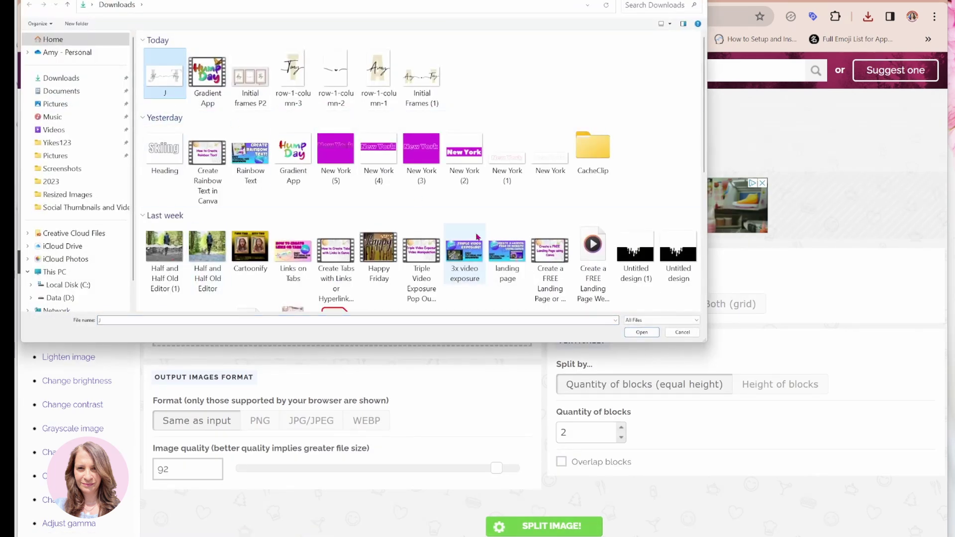
left_click(641, 332)
scroll(508, 446, "down", 2)
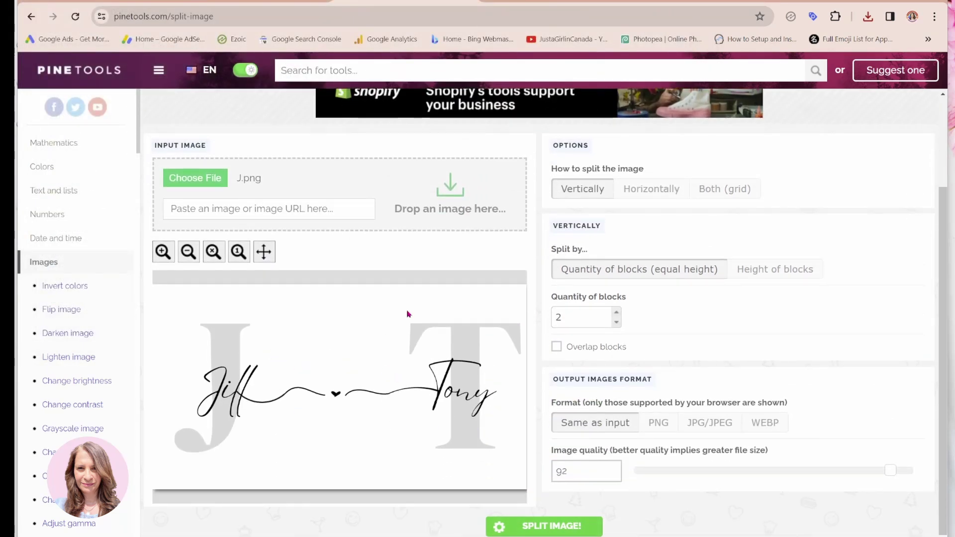
left_click(647, 193)
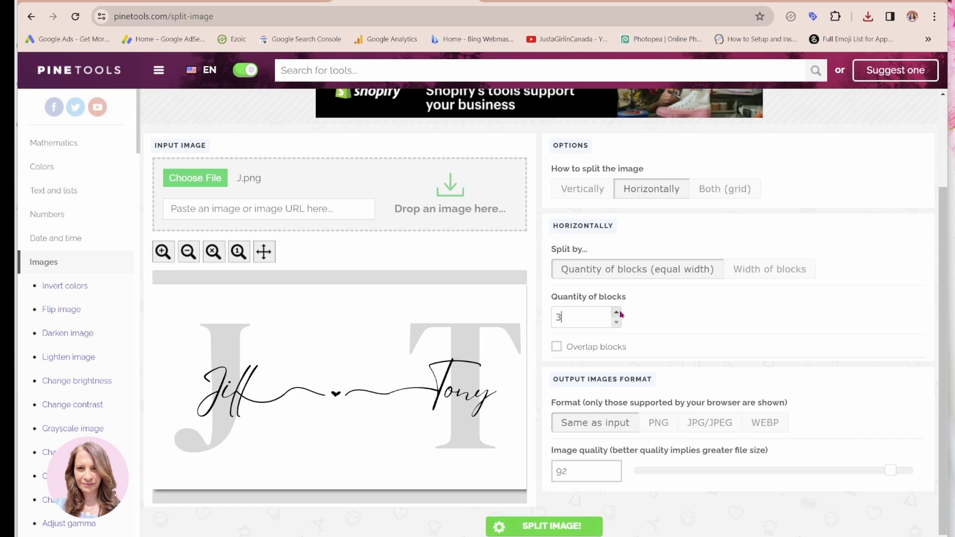
left_click(605, 293)
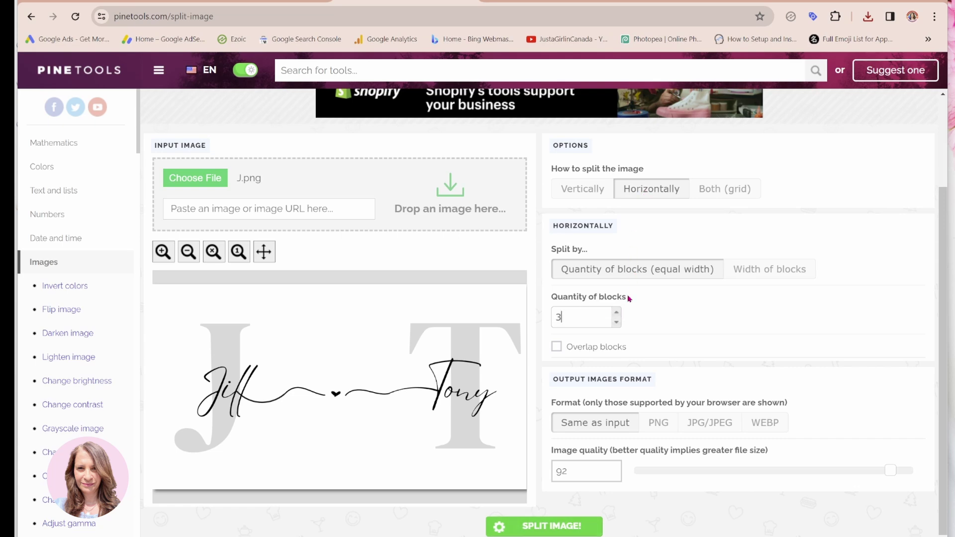
Split J.png into three pieces in PineTools and download row-1-column-1, -2 and -3.png.
left_click(547, 526)
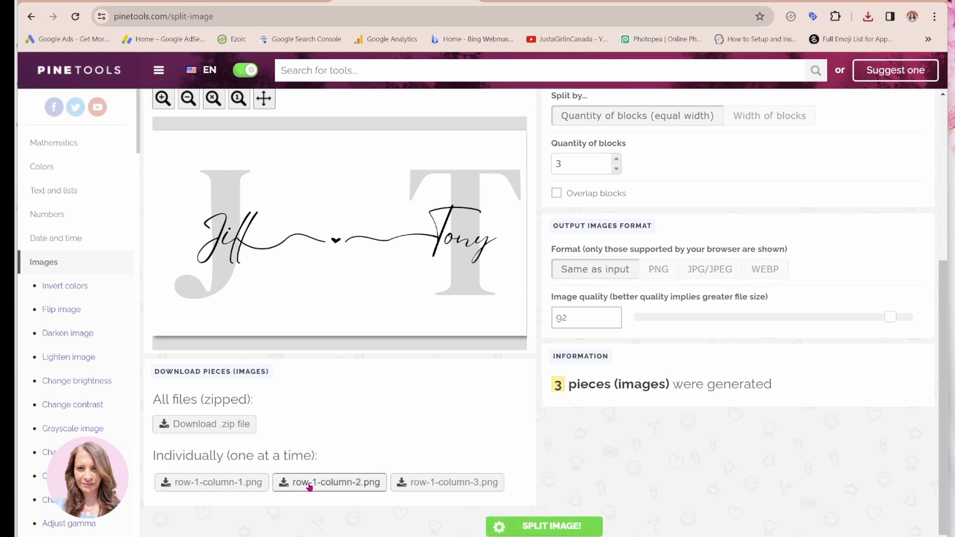
left_click(222, 486)
left_click(294, 483)
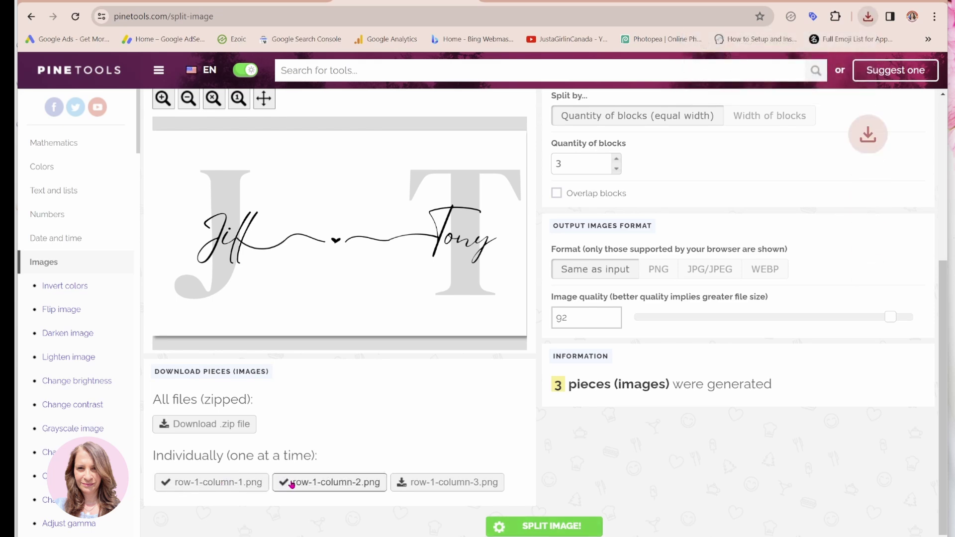
left_click(413, 482)
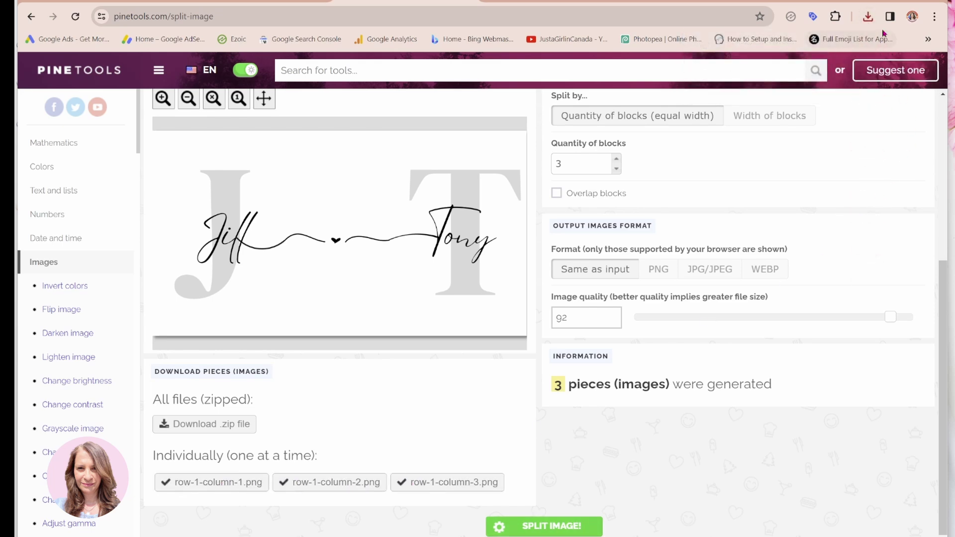
Back in Canva, dismiss the download confirmation and add a blank second page.
key("ctrl+Tab")
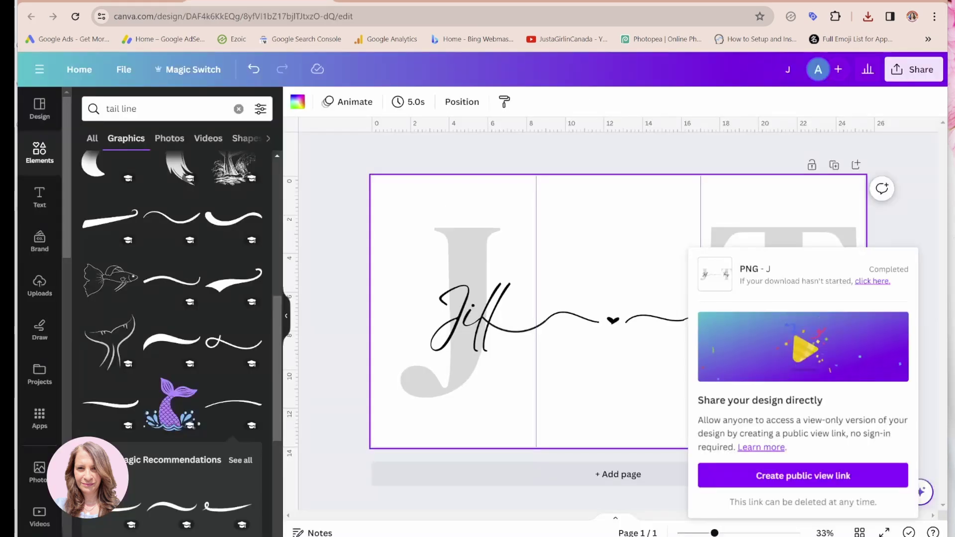
left_click(322, 200)
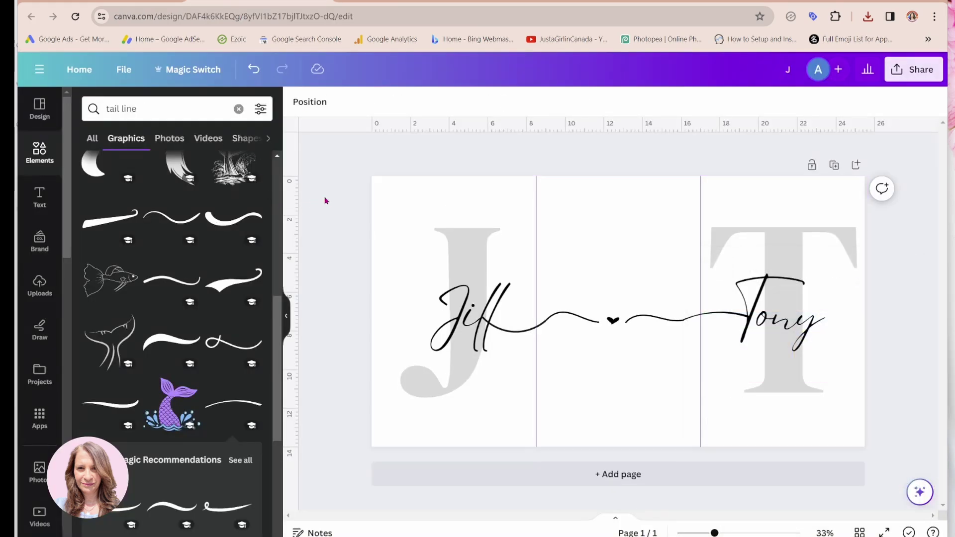
left_click(553, 474)
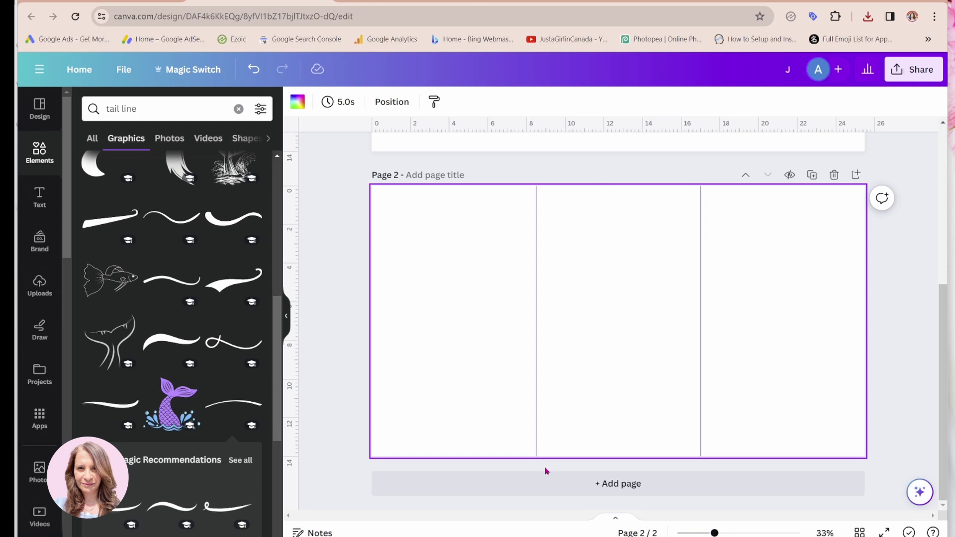
Search Elements for 'picture mockup' and browse the Photos results for framed-wall images.
left_click(33, 159)
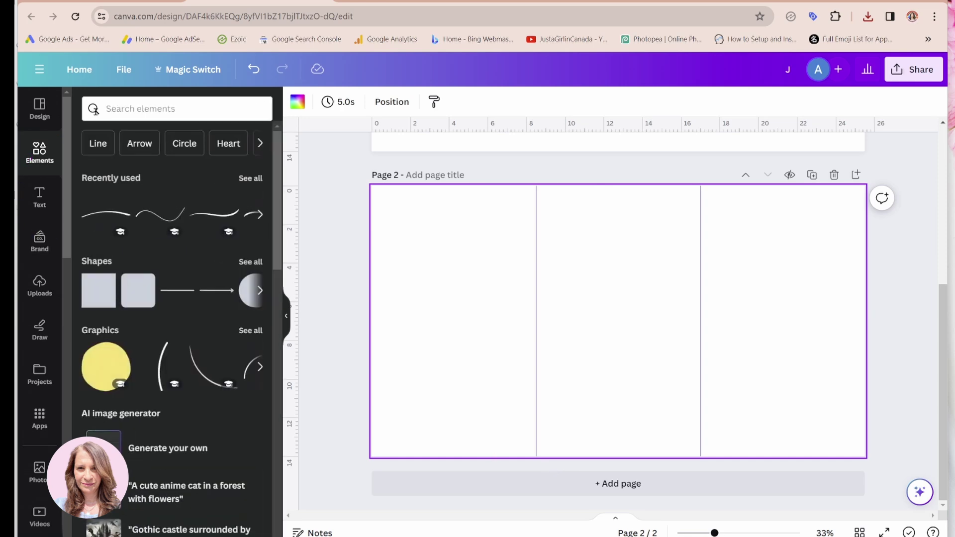
left_click(112, 109)
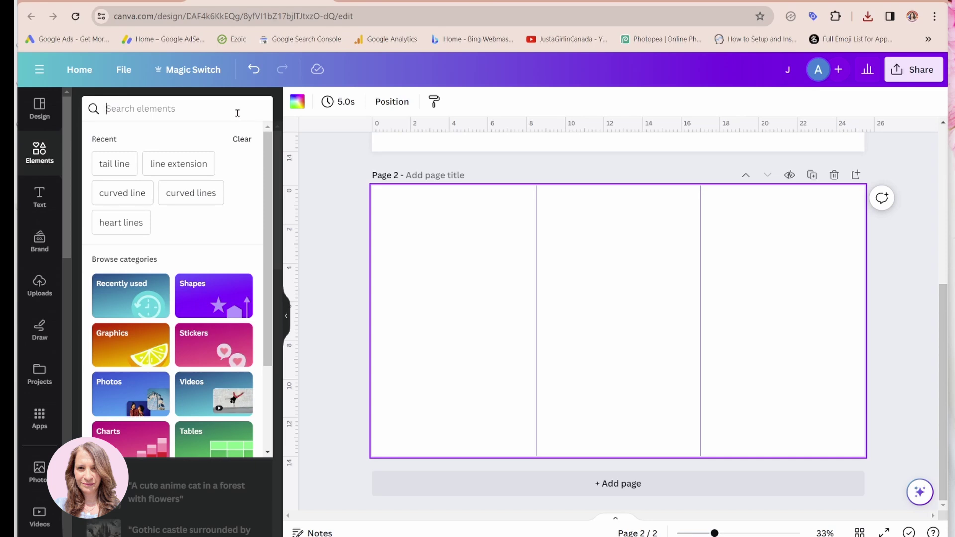
type("picture")
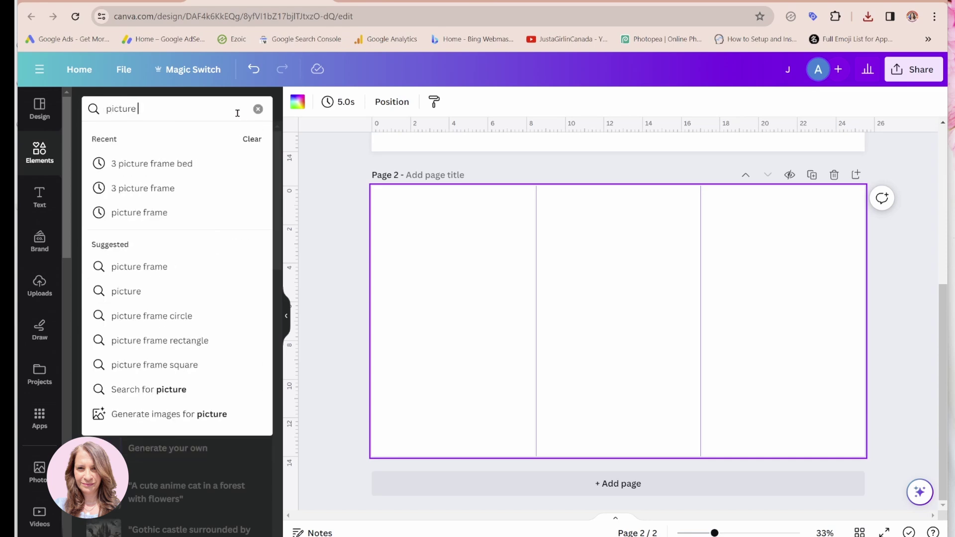
type(" mockup")
key("Return")
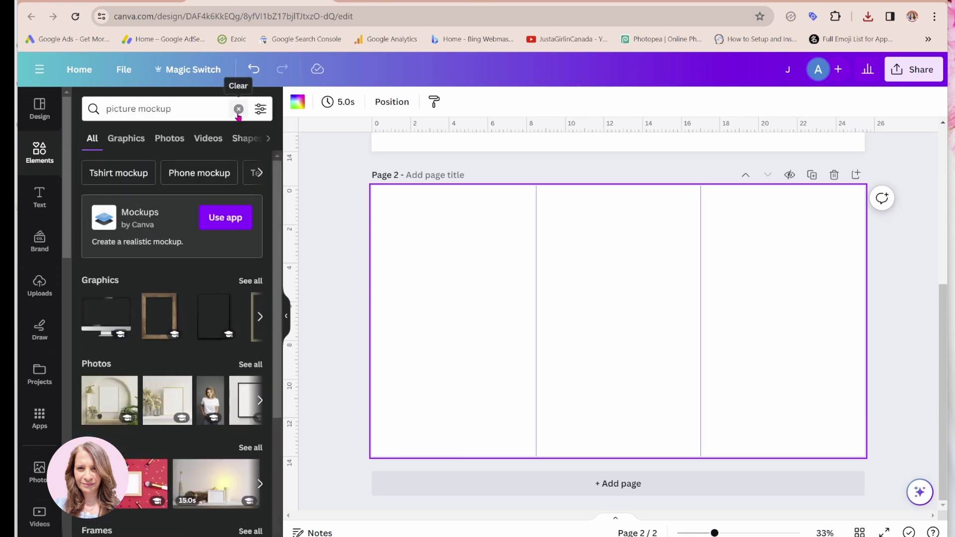
left_click(169, 138)
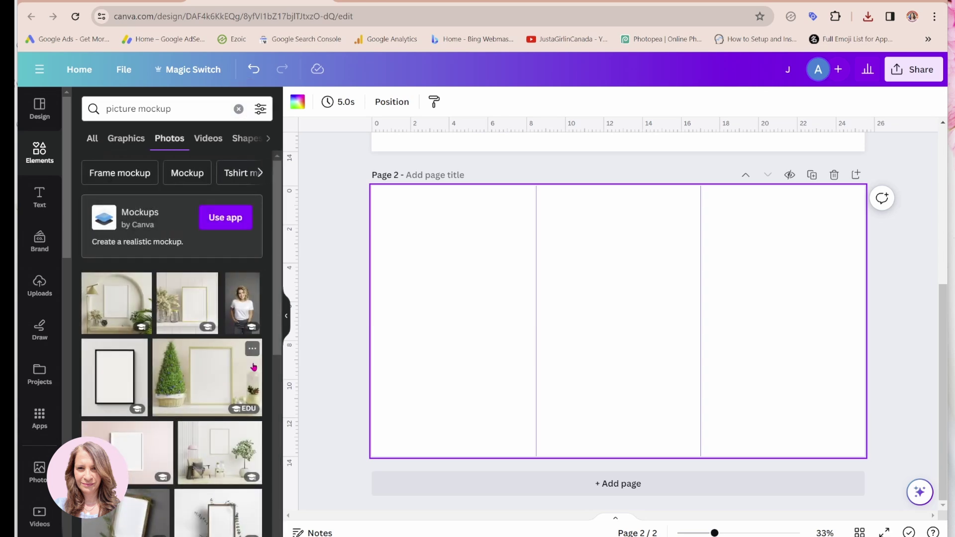
scroll(230, 374, "down", 3)
scroll(229, 374, "down", 5)
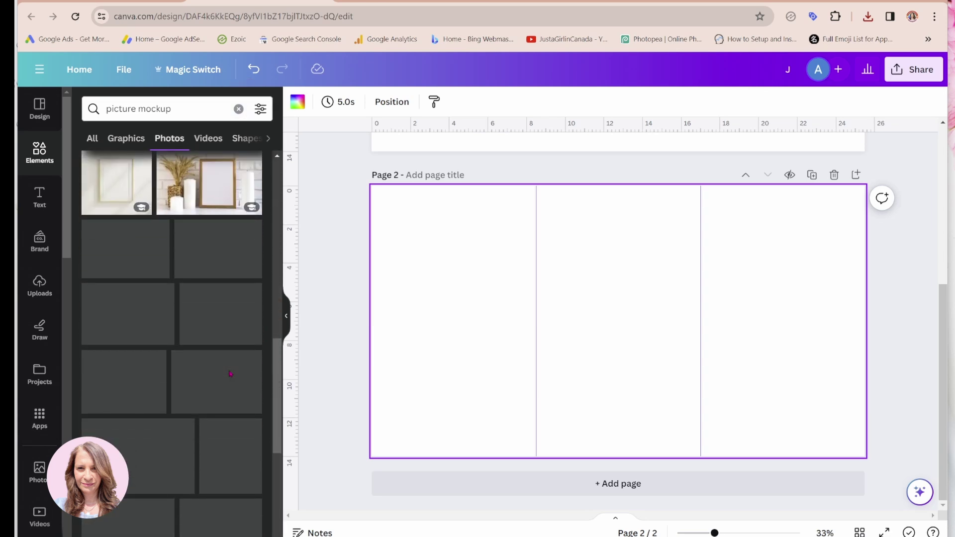
scroll(229, 374, "down", 8)
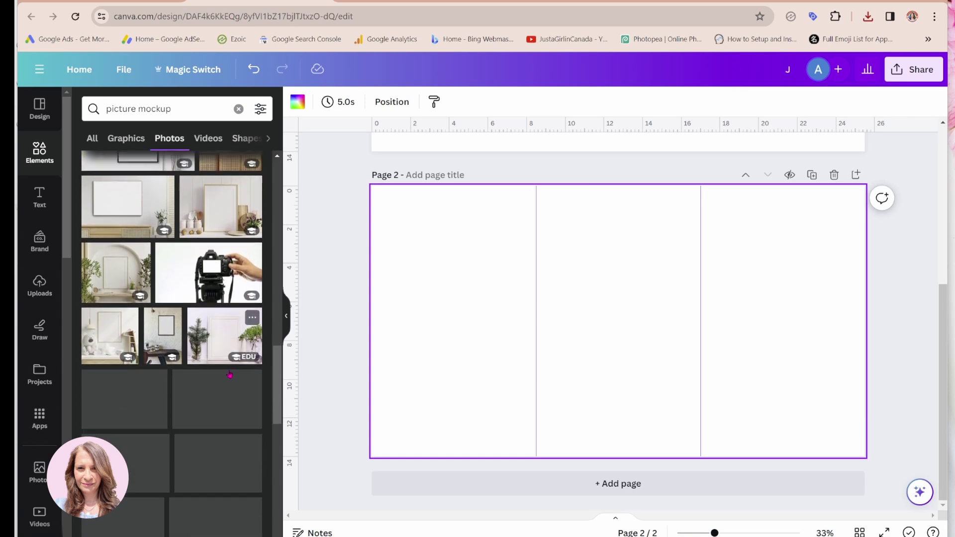
scroll(230, 374, "down", 10)
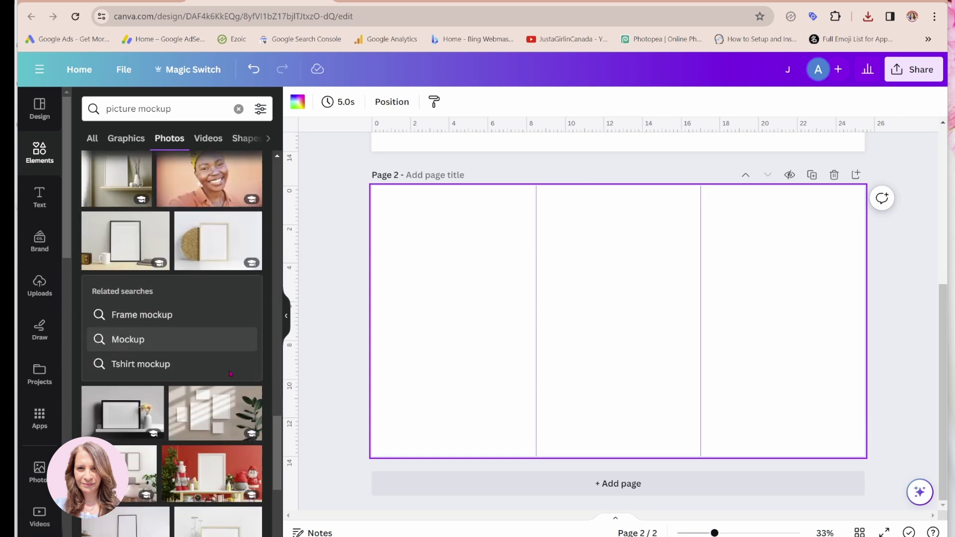
Add the three-frame desk photo to page 2 and set it as the page background.
left_click(120, 391)
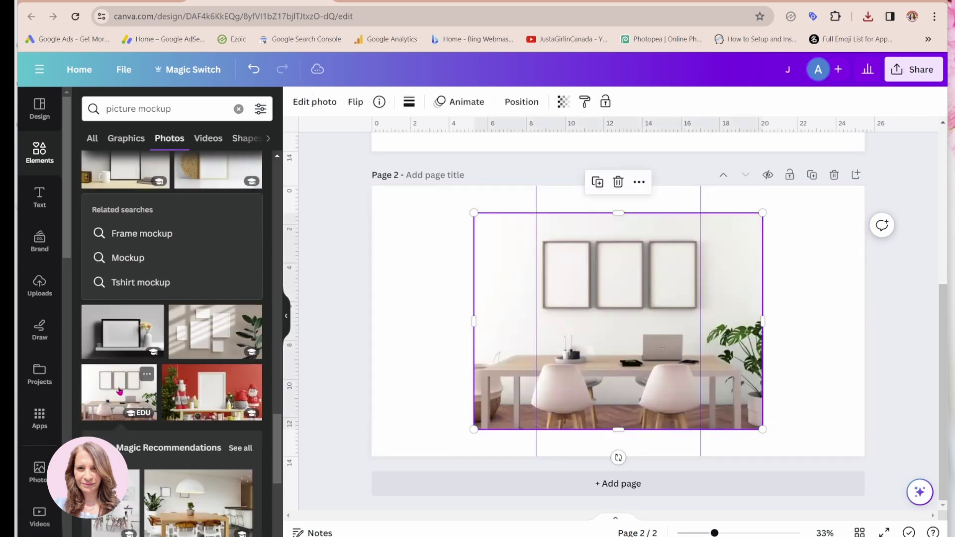
right_click(560, 306)
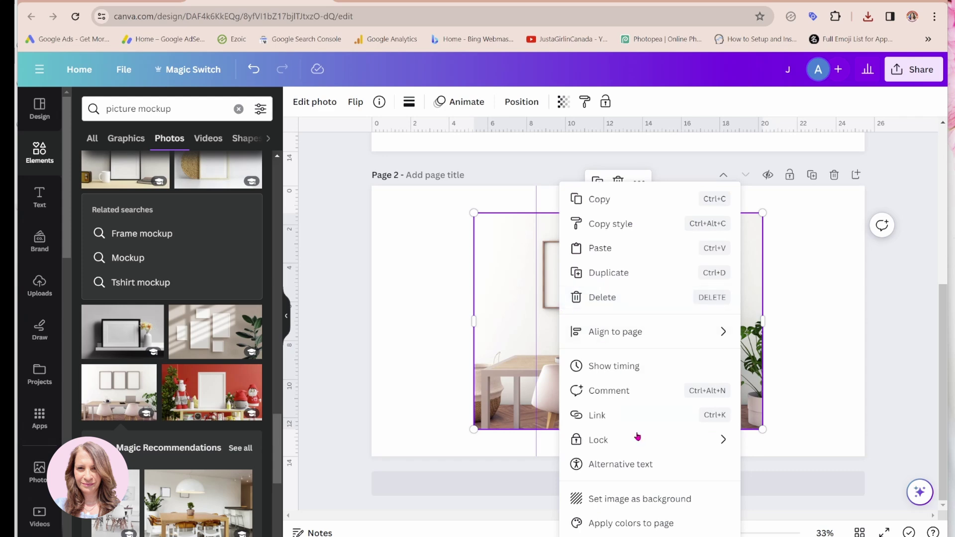
left_click(660, 503)
double_click(639, 337)
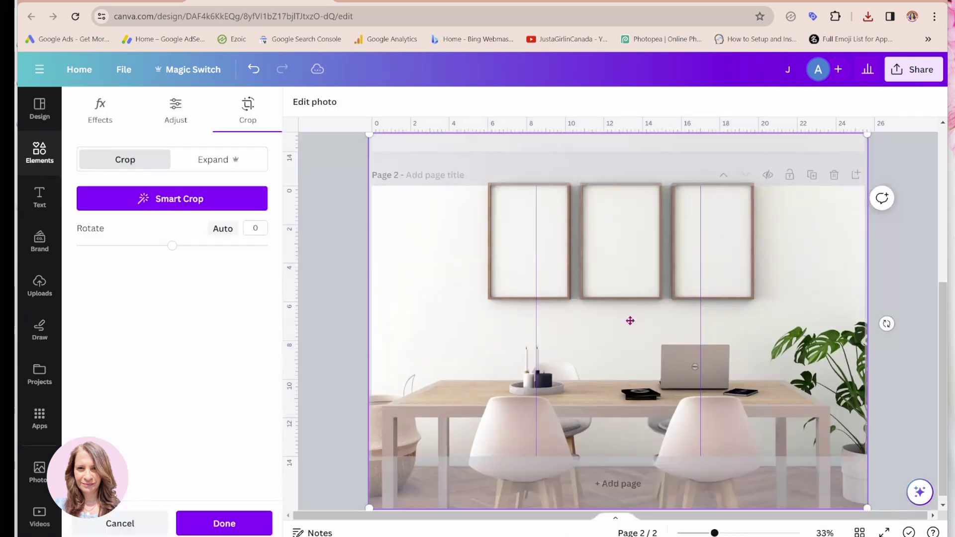
left_click_drag(627, 279, 627, 359)
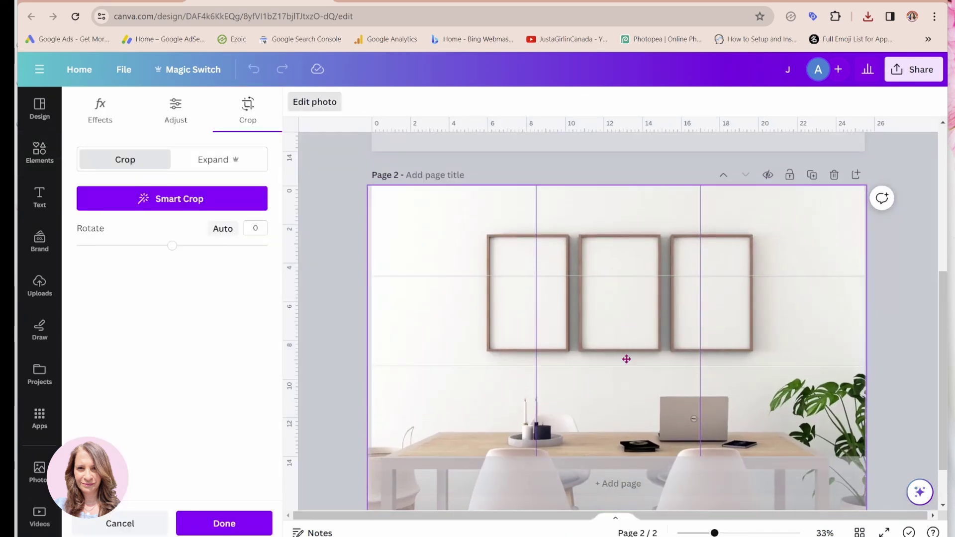
left_click(358, 320)
Re-crop the background photo, enlarging it so the three frames fill the page.
double_click(536, 326)
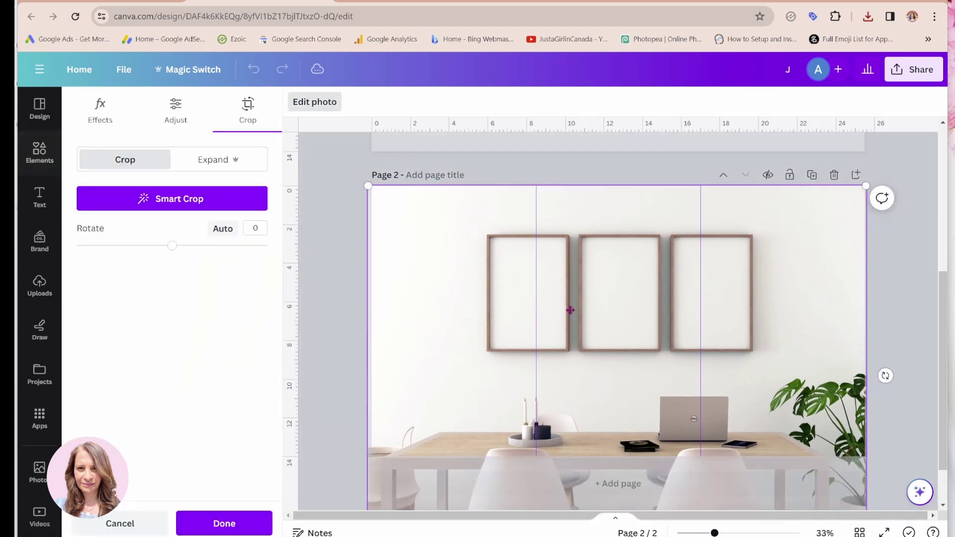
left_click_drag(865, 191, 861, 182)
left_click_drag(803, 219, 730, 311)
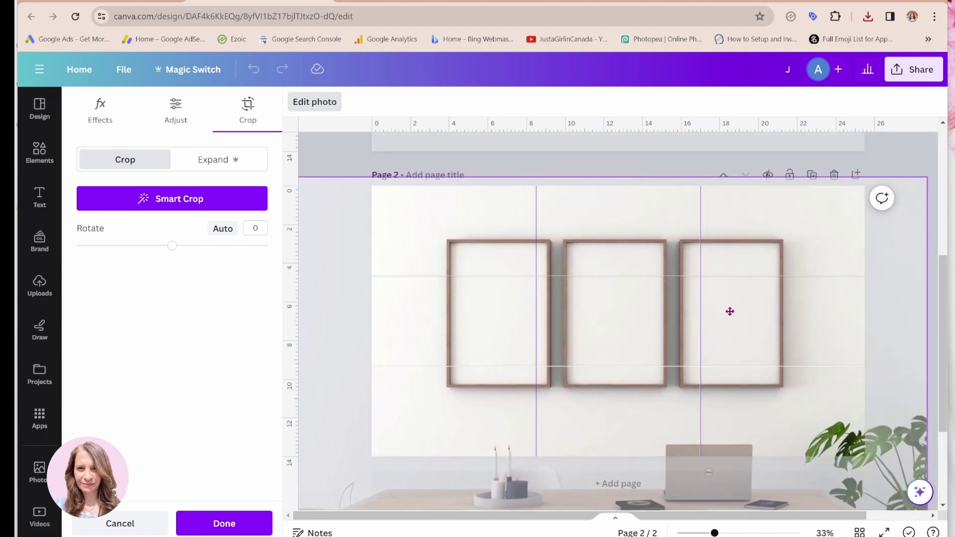
left_click(346, 159)
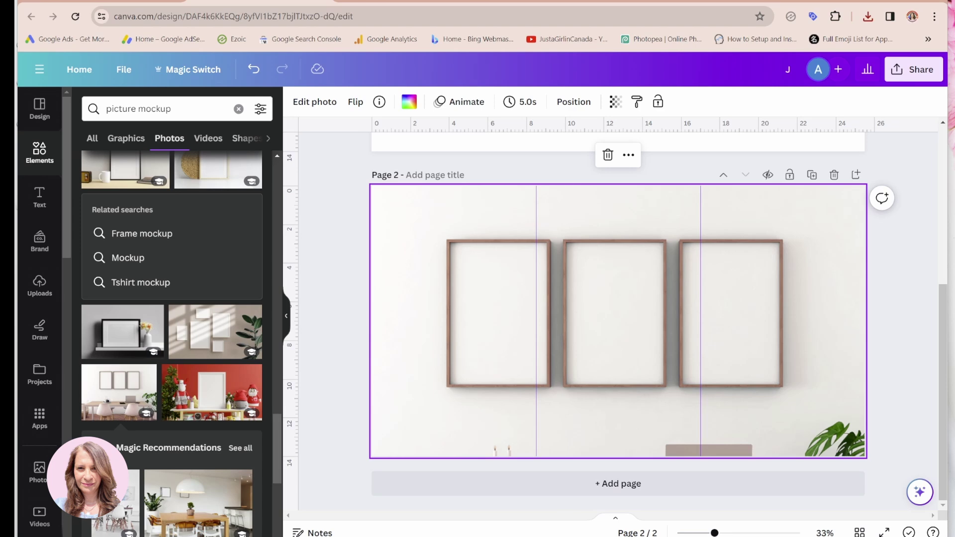
Drag the three row-1-column prints from Downloads onto the Canva mockup page.
key("alt+Tab")
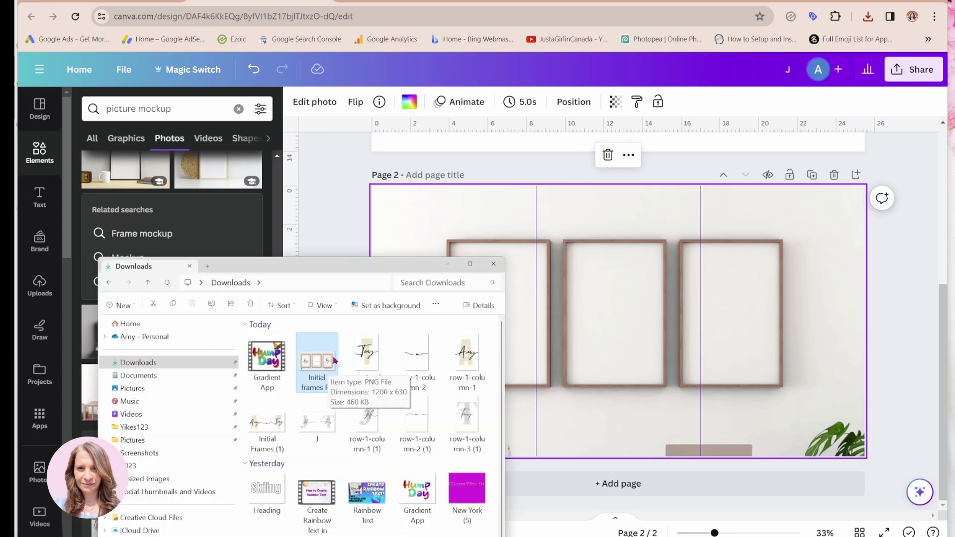
left_click(368, 428)
left_click(463, 420, "shift")
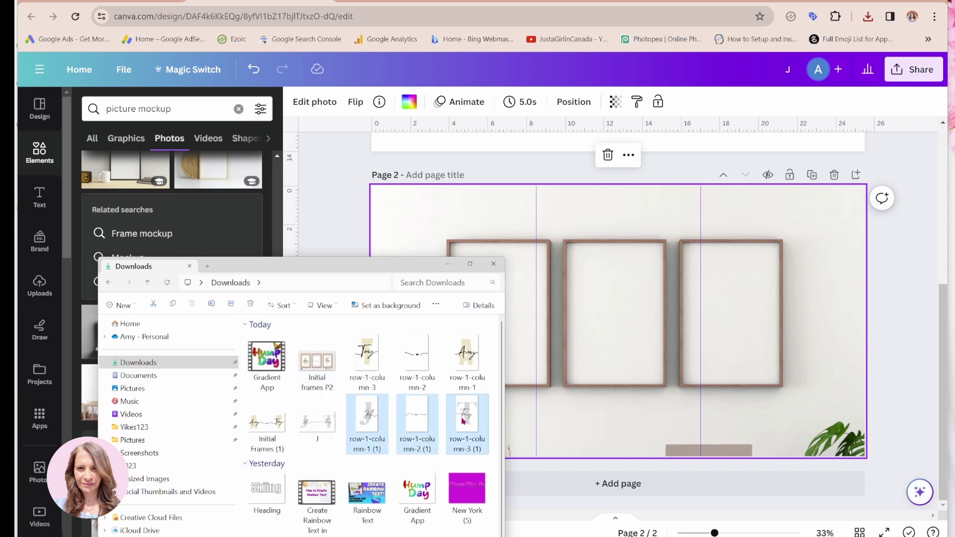
mouse_move(463, 420)
left_mouse_down()
mouse_move(569, 316)
mouse_move(616, 314)
left_mouse_up()
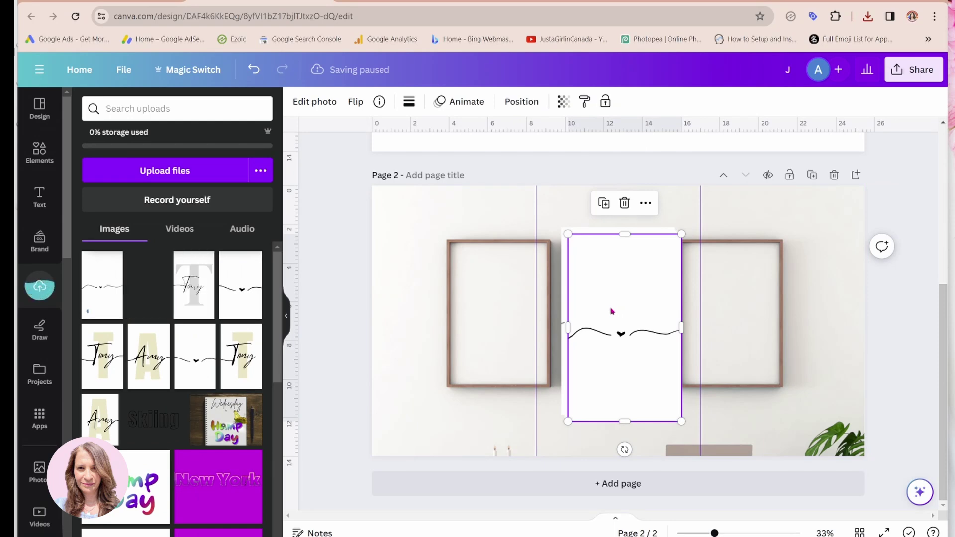
left_click_drag(599, 376, 772, 381)
Resize the Jill print to fill the left frame.
left_click_drag(650, 395, 518, 356)
left_click_drag(487, 329, 489, 379)
left_click(492, 327)
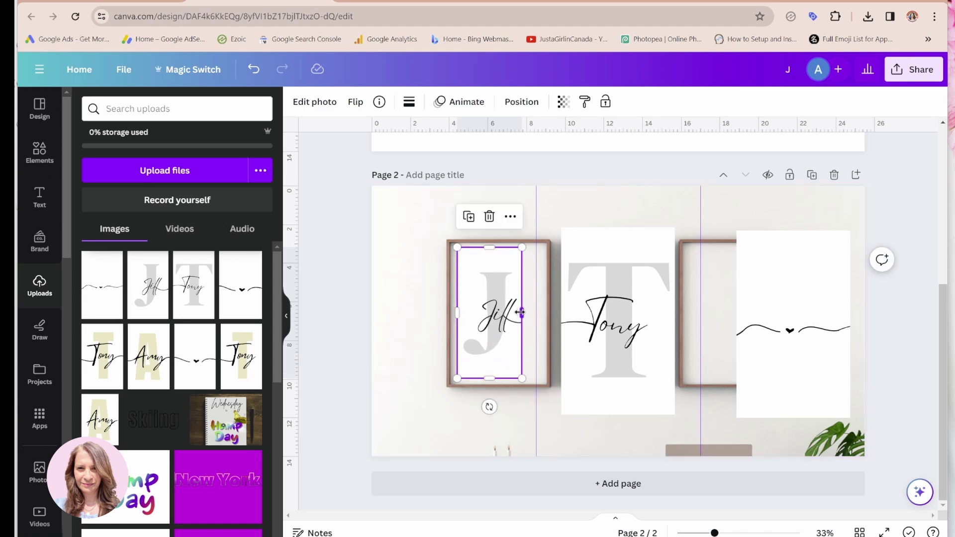
left_click_drag(520, 312, 542, 312)
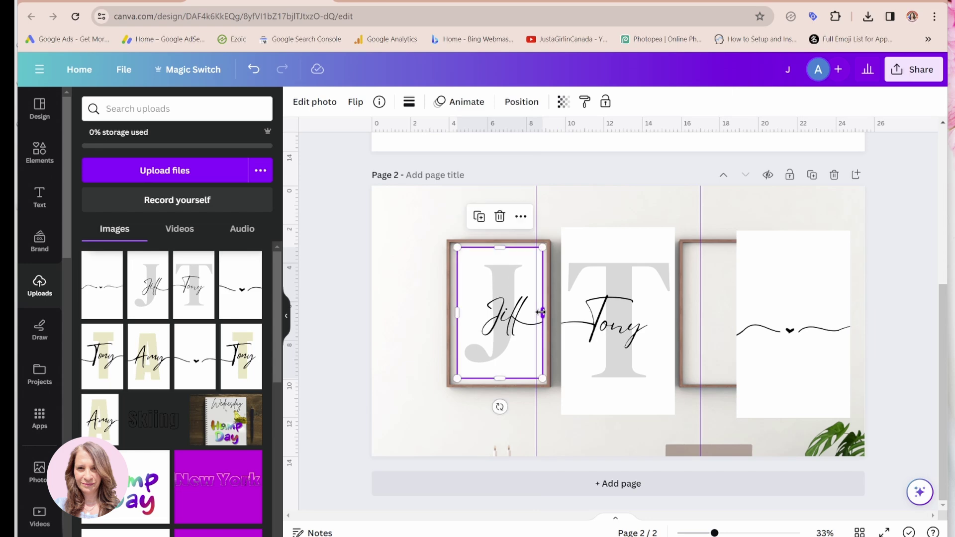
left_click(402, 329)
Move the heart-line print into the middle frame and resize it to fit.
left_click(615, 288)
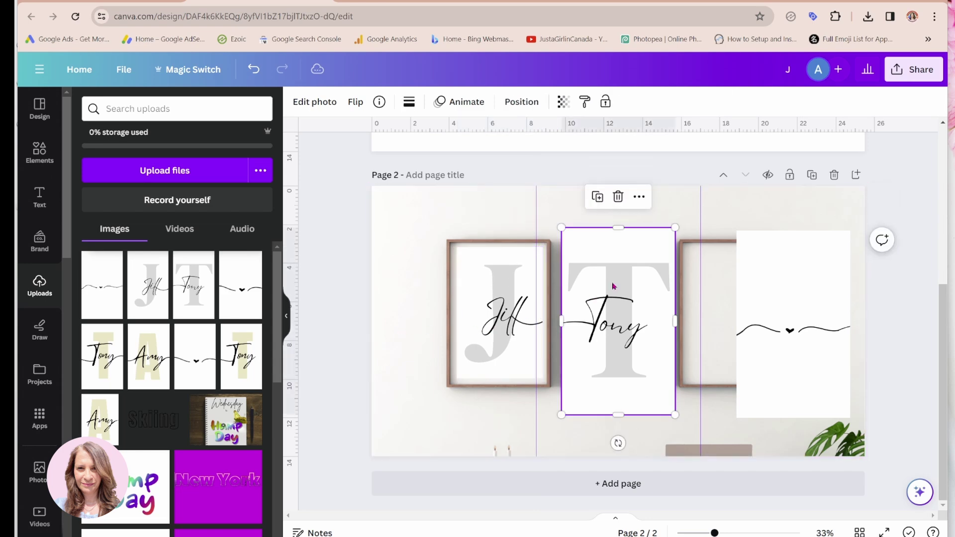
left_click_drag(624, 316, 462, 308)
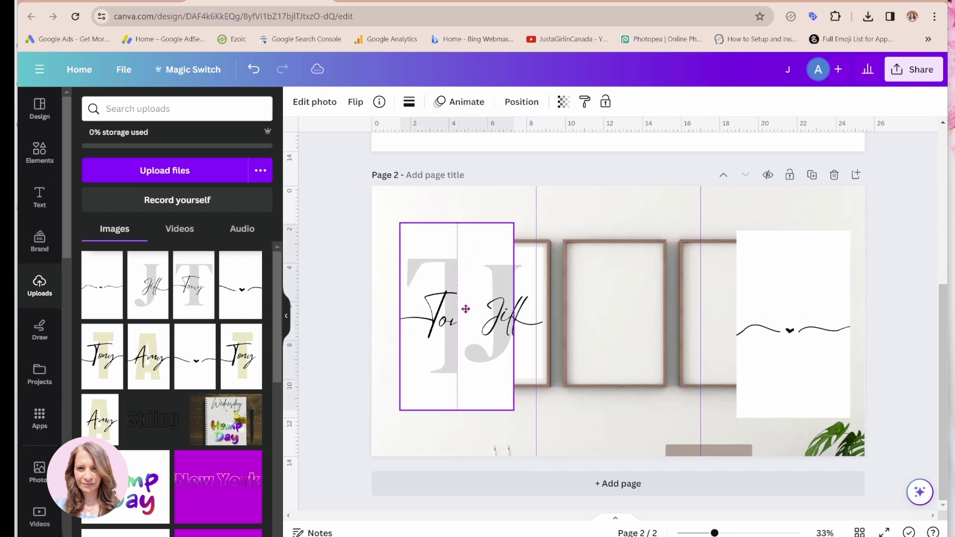
left_click(788, 324)
left_click_drag(788, 324, 623, 334)
left_click_drag(685, 434, 633, 360)
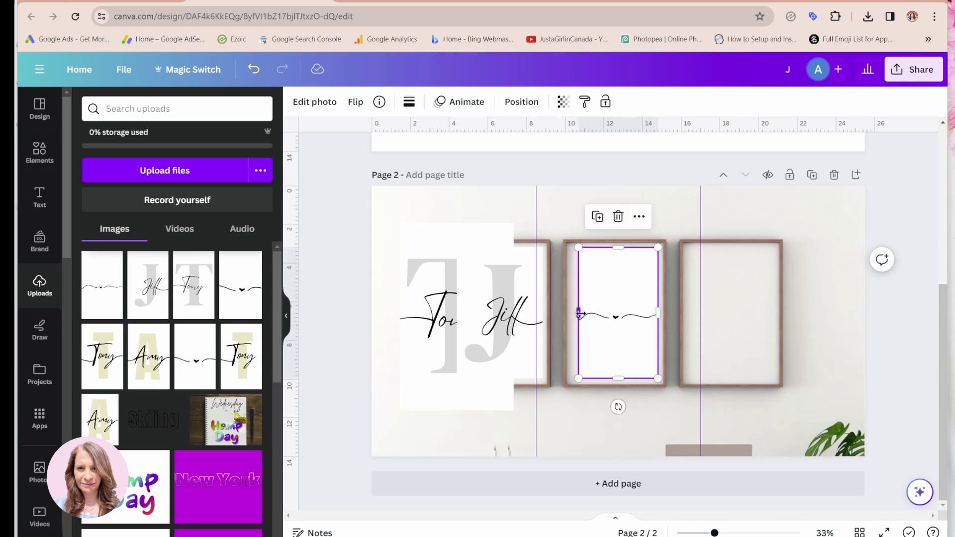
left_click_drag(581, 313, 575, 313)
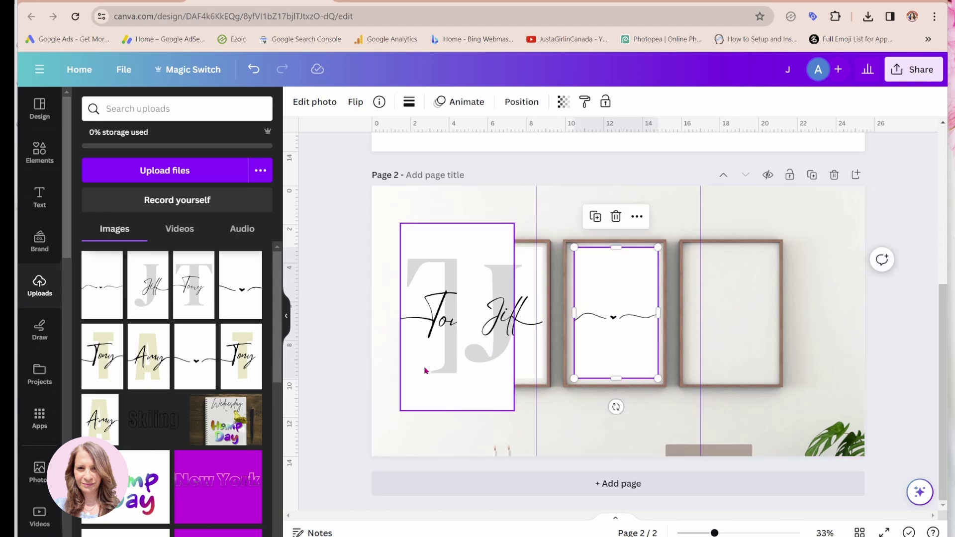
Fit the Tony print into the right frame, then zoom in on the three framed prints.
left_click_drag(426, 371, 713, 393)
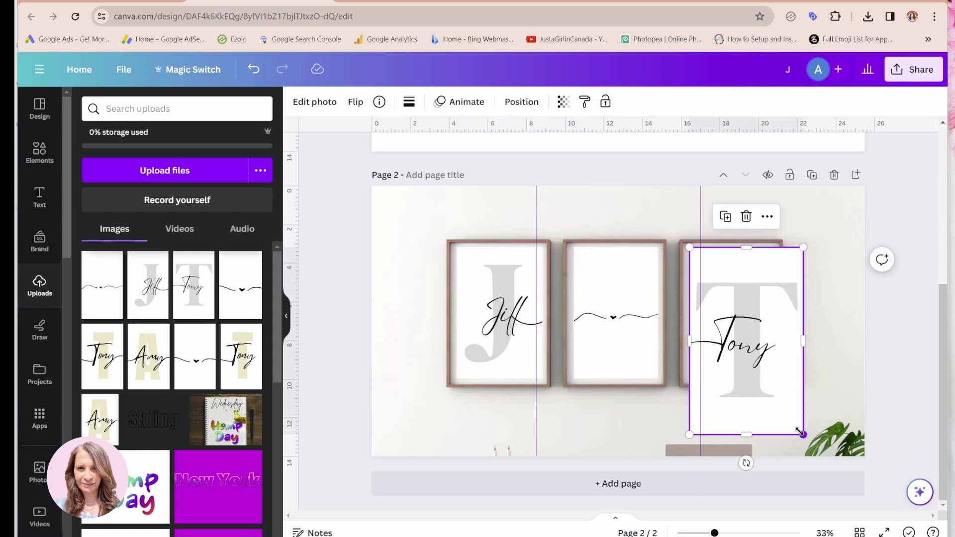
left_click_drag(800, 430, 769, 378)
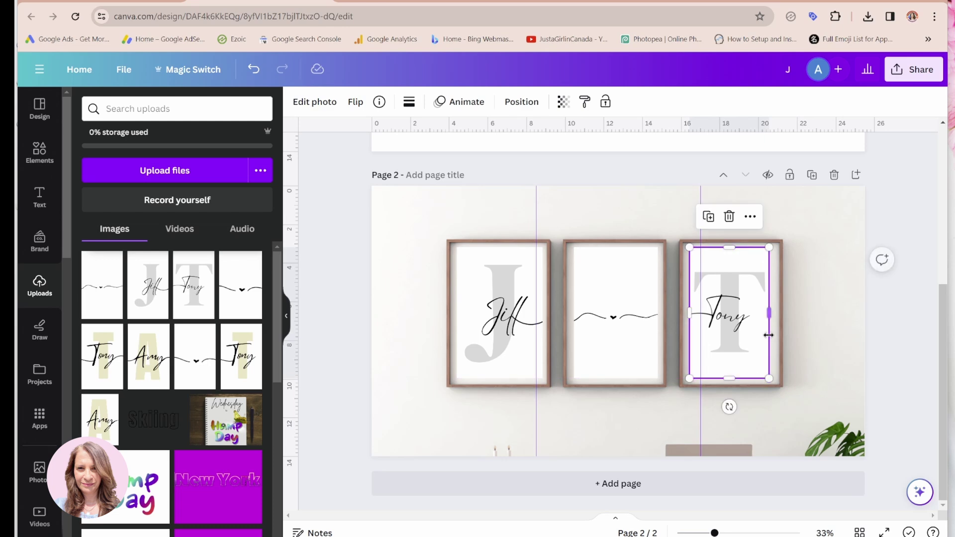
left_click_drag(769, 314, 774, 313)
left_click(852, 308)
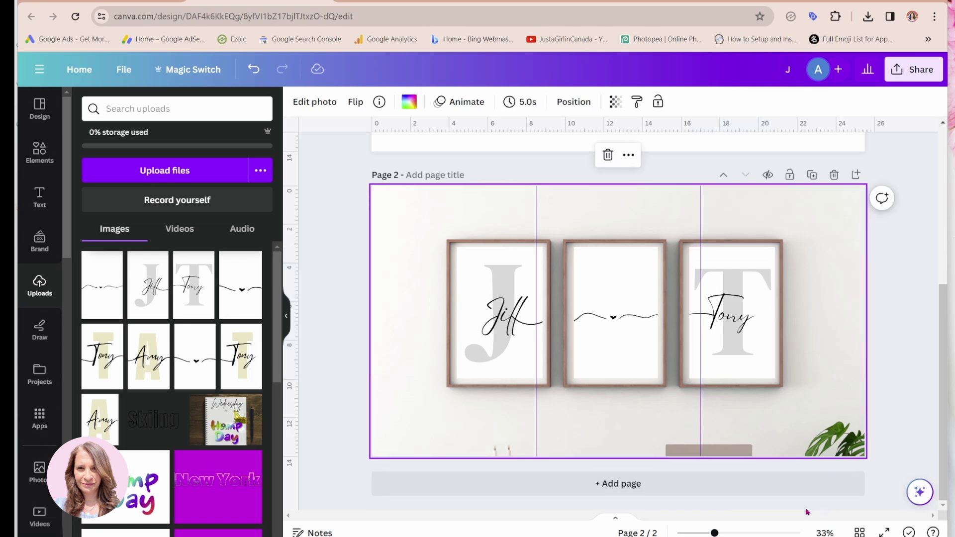
left_click_drag(719, 533, 732, 533)
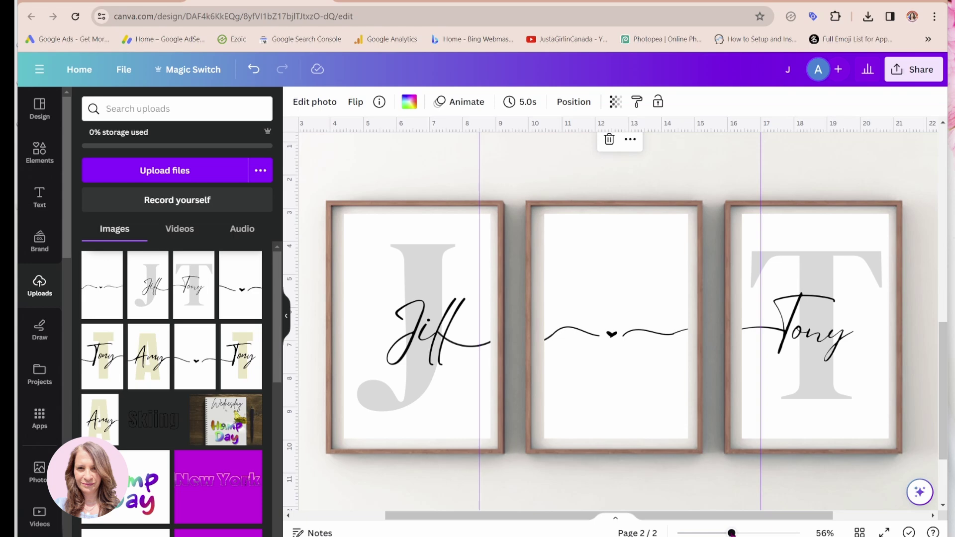